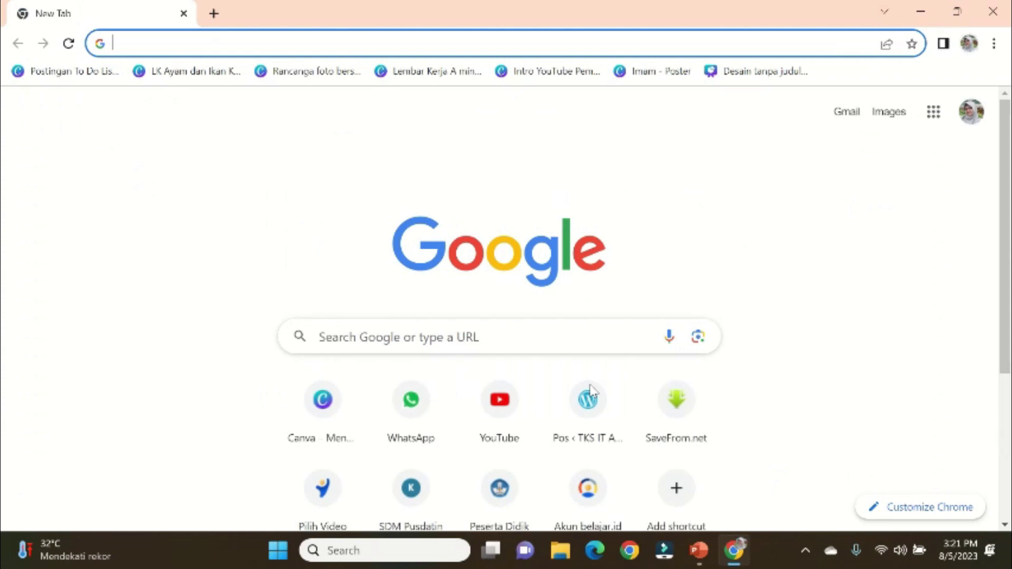
Search the web for "rapor pendidikan" and open the official Rapor Pendidikan site on kemdikbud.go.id.
type("r")
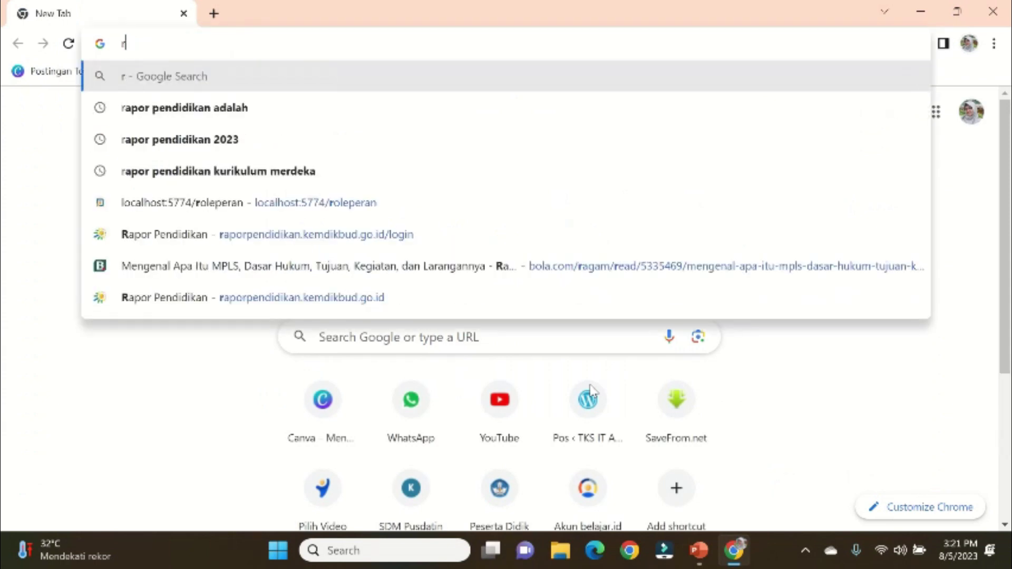
type("apor pendidi")
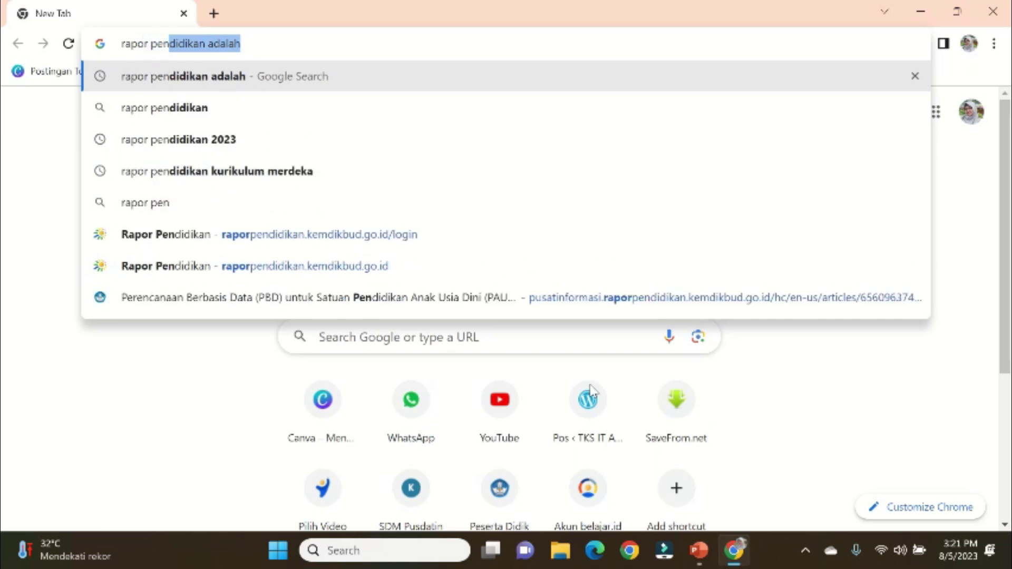
type("kan")
key("BackSpace")
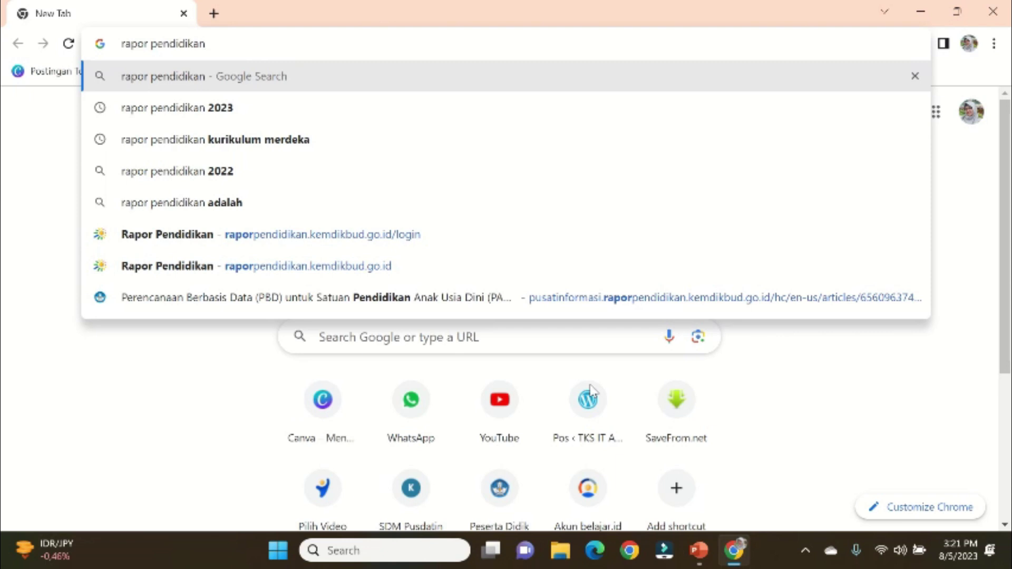
key("Return")
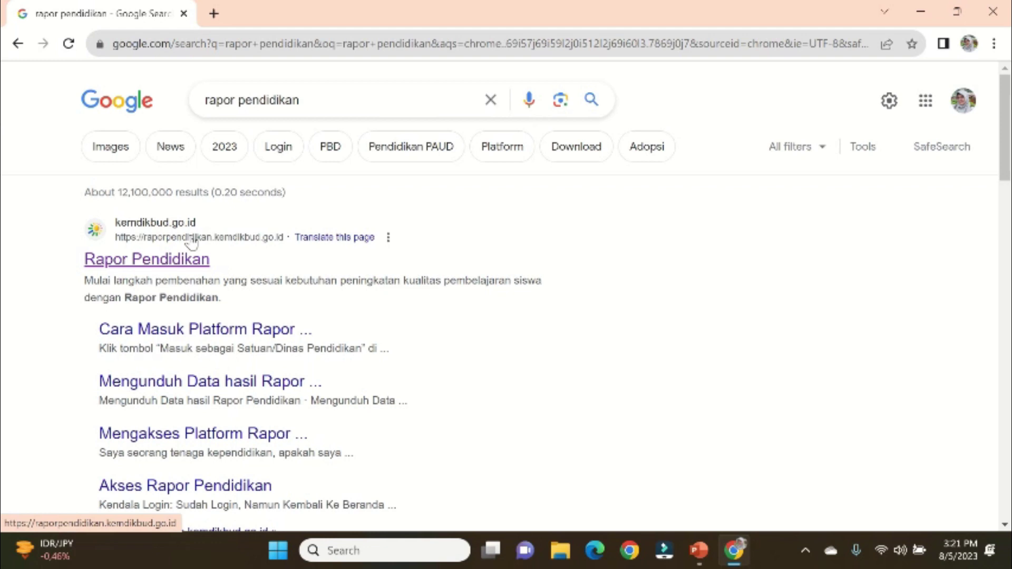
left_click(184, 269)
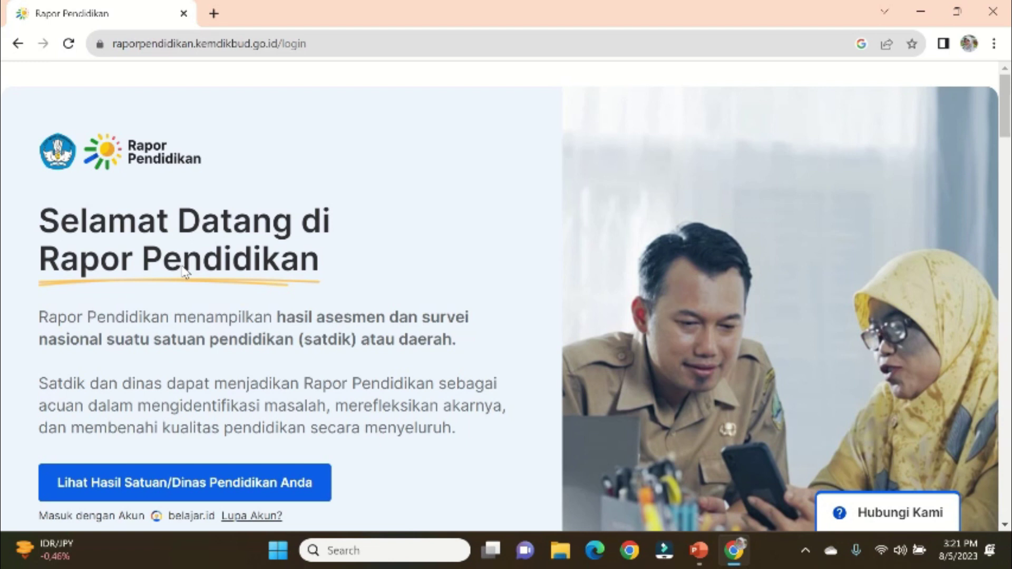
Sign in to Rapor Pendidikan to view the education unit's results, using the belajar.id admin Google account.
left_click(169, 488)
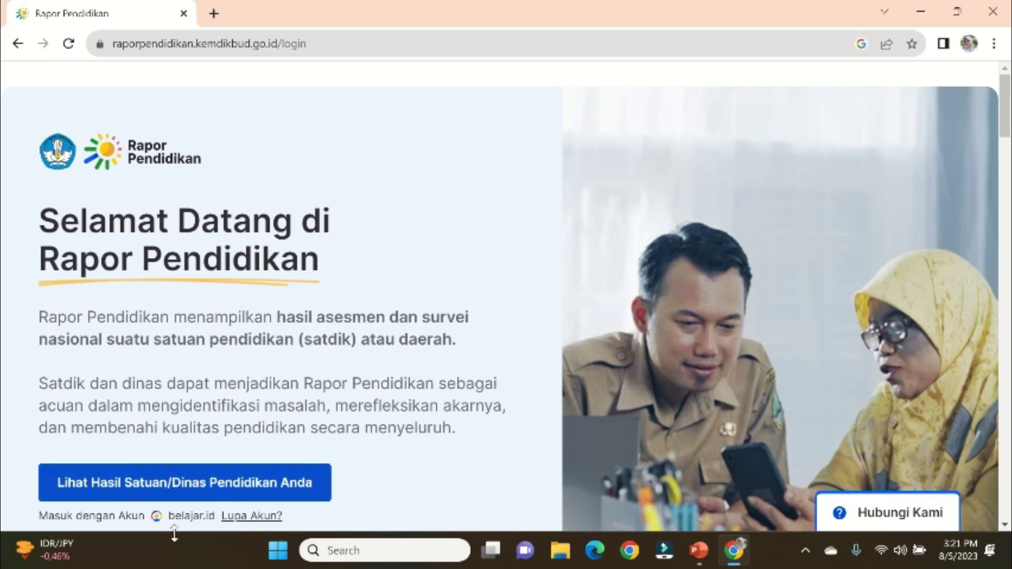
left_click(174, 493)
left_click(198, 487)
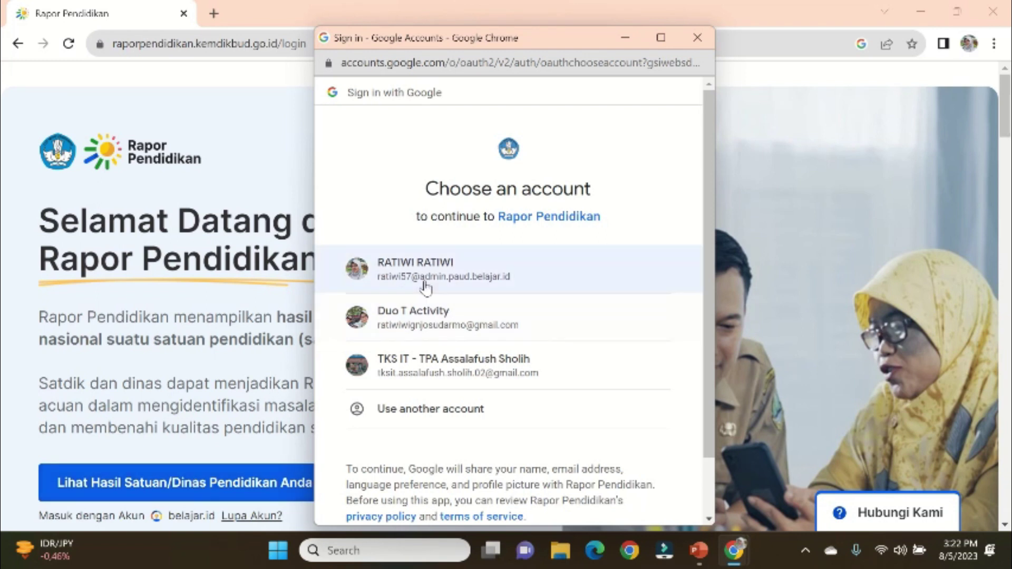
left_click(448, 278)
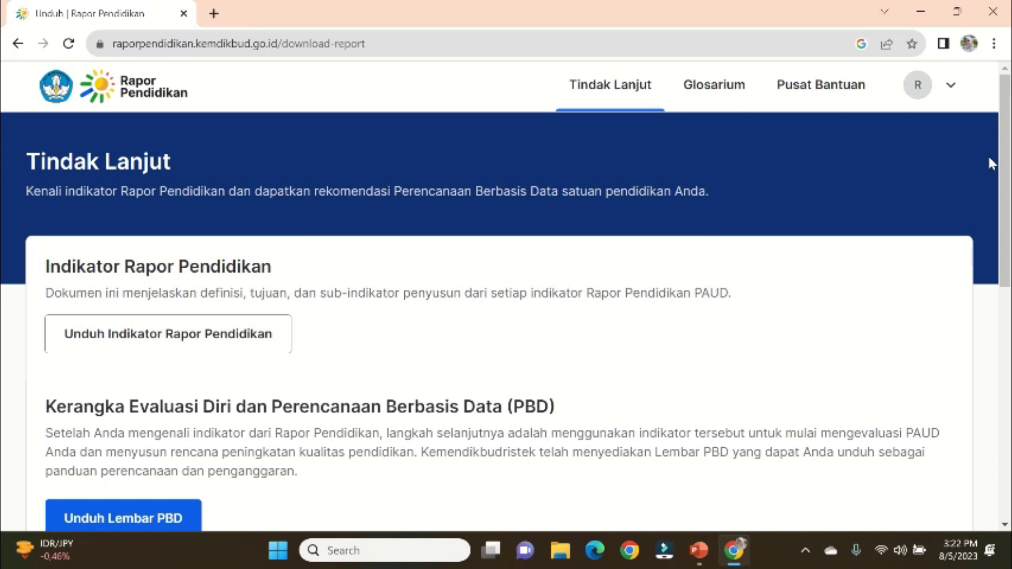
Download the Lembar PBD workbook from the Kerangka Evaluasi Diri dan Perencanaan Berbasis Data section.
scroll(1006, 157, "down", 2)
scroll(1006, 157, "down", 3)
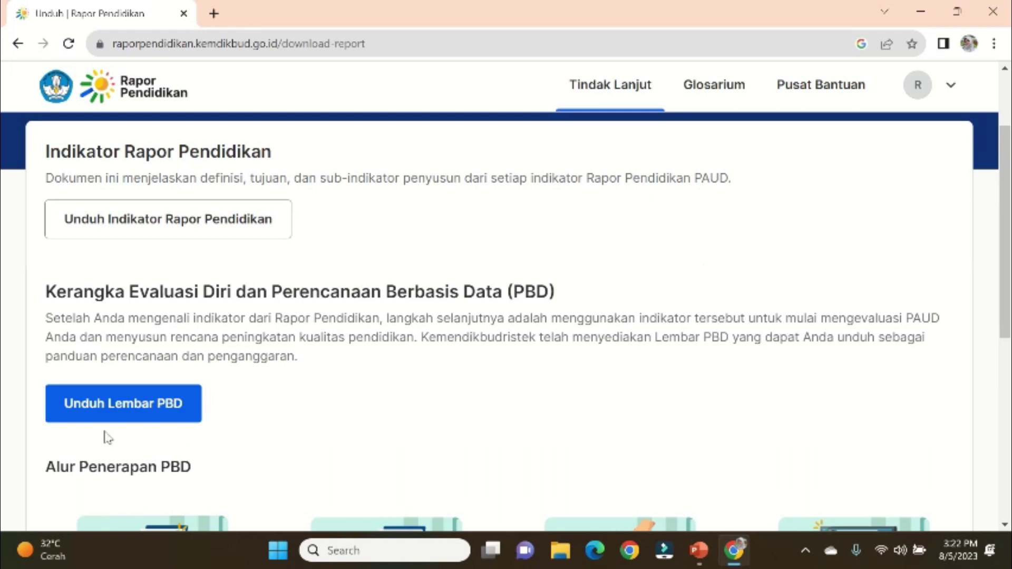
left_click(145, 414)
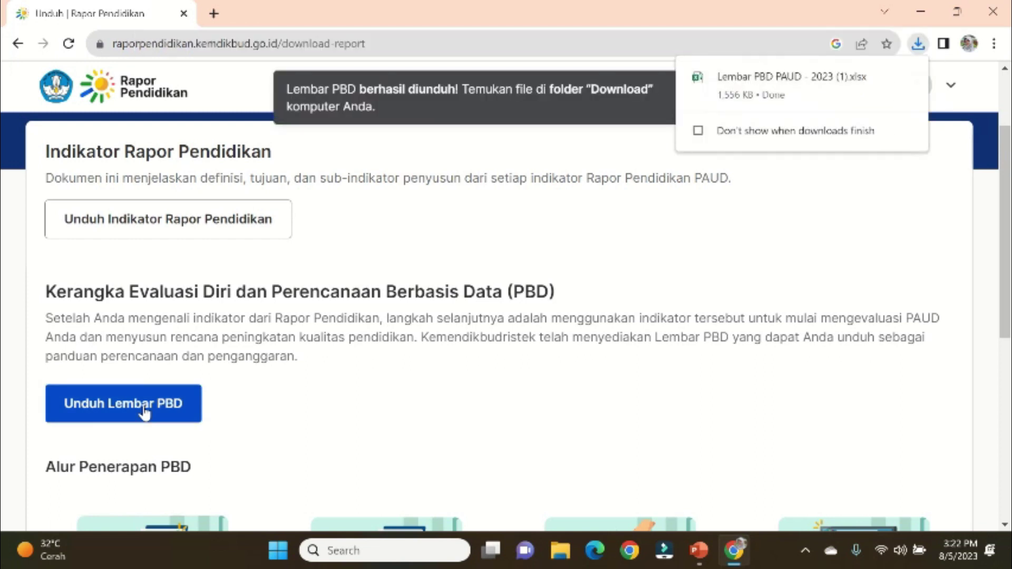
mouse_move(757, 95)
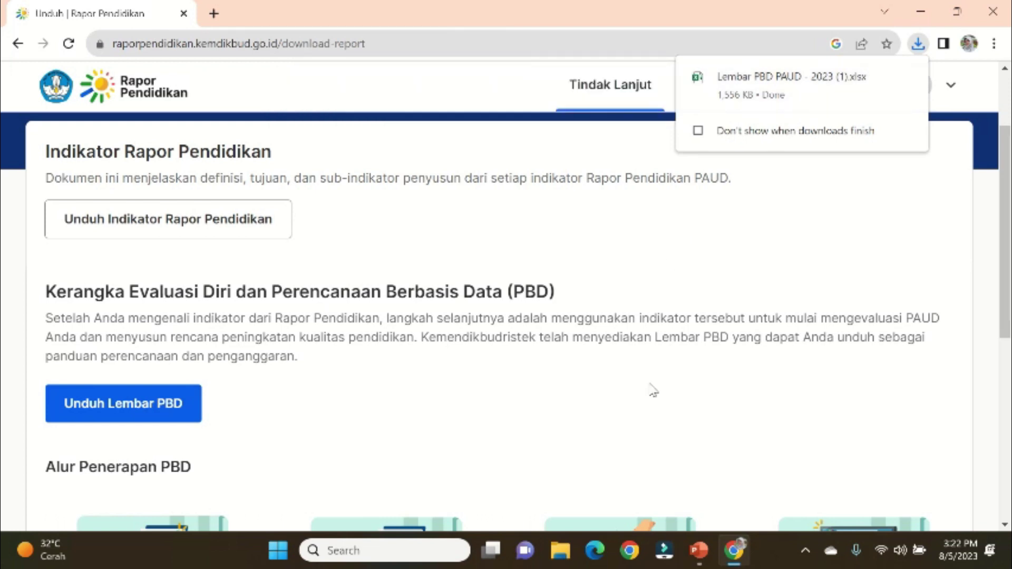
Open the downloaded "Lembar PBD PAUD - 2023 (1)" workbook from the Downloads folder in Excel and enable editing.
left_click(560, 553)
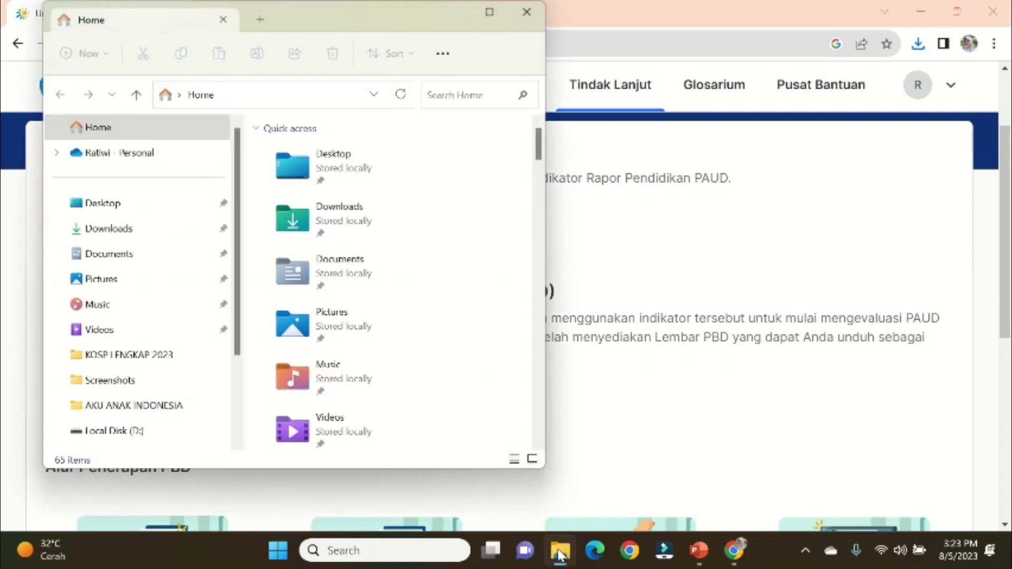
left_click(132, 235)
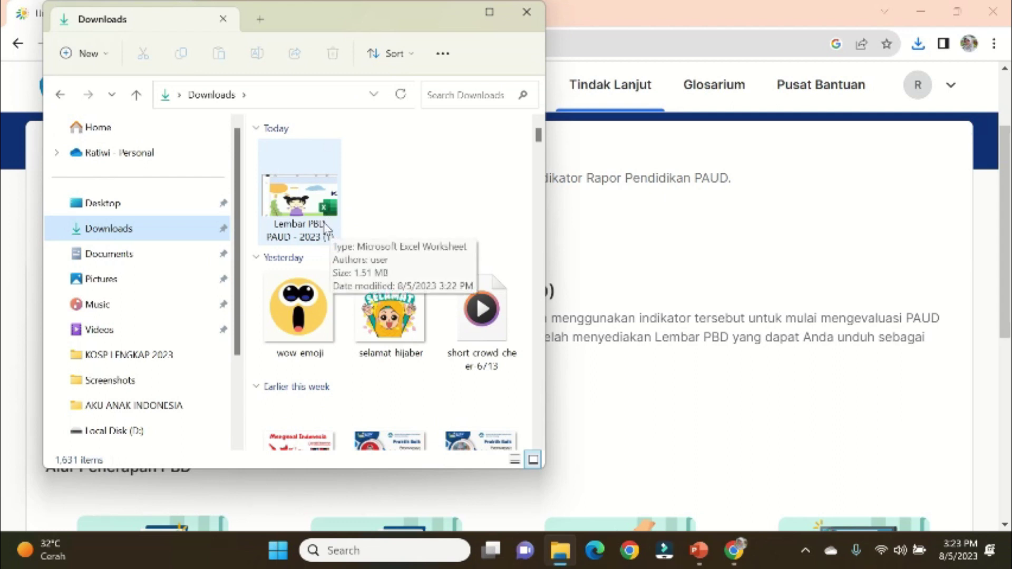
double_click(325, 227)
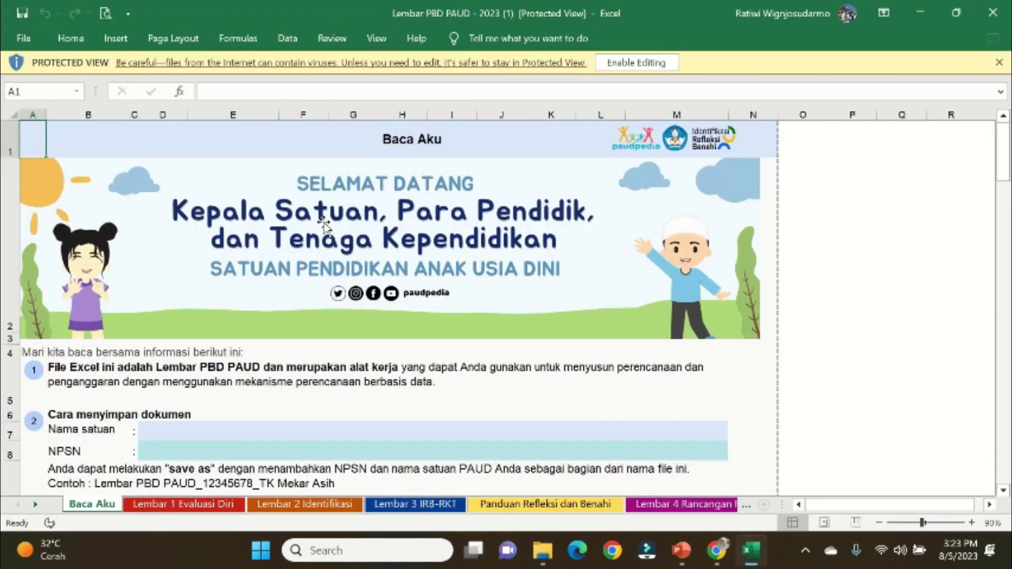
left_click(636, 64)
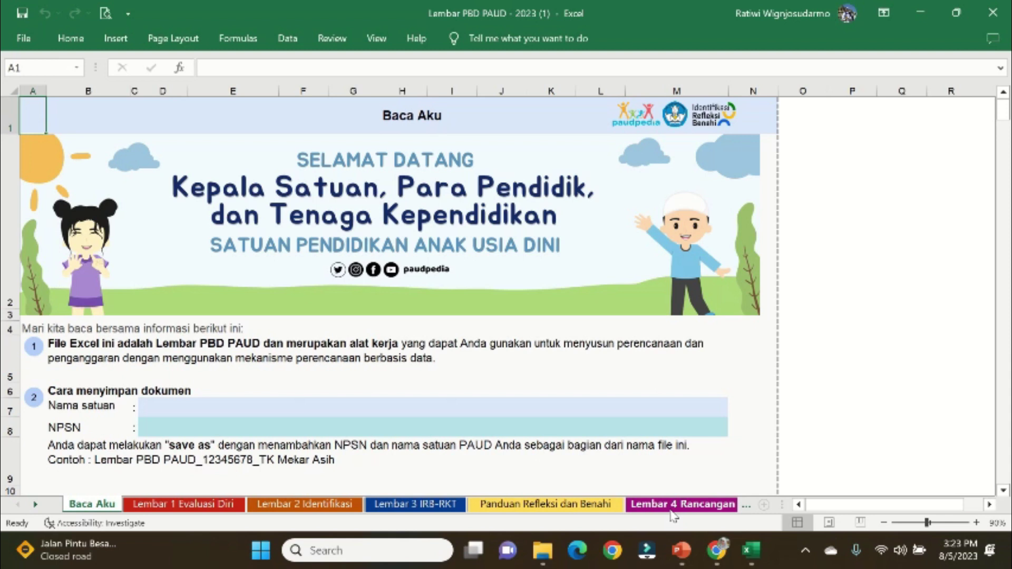
Look through the workbook's sheets from Lembar 4 Rancangan RKAS to FINAL, and return to the Baca Aku sheet.
left_click(747, 508)
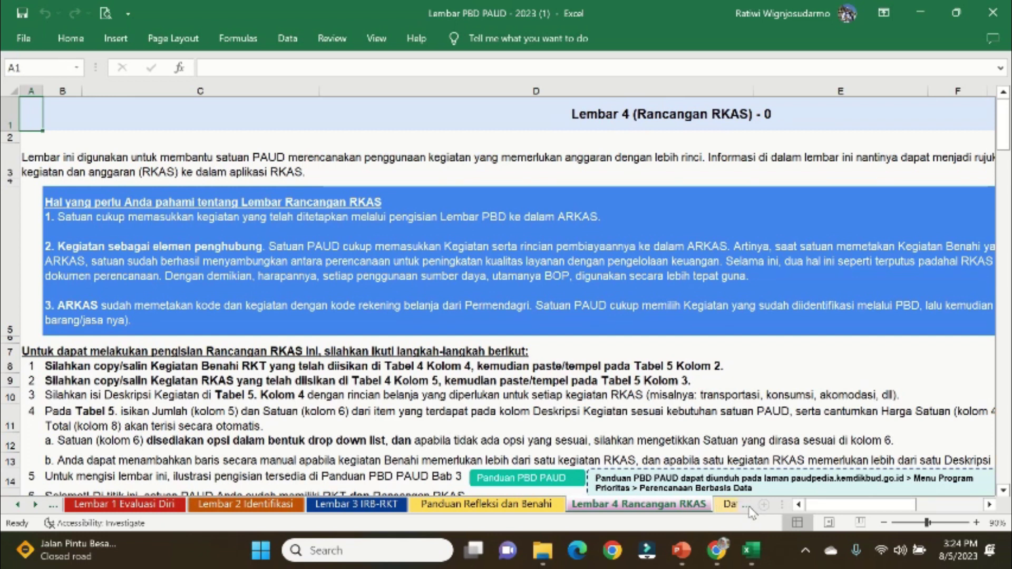
left_click(748, 507)
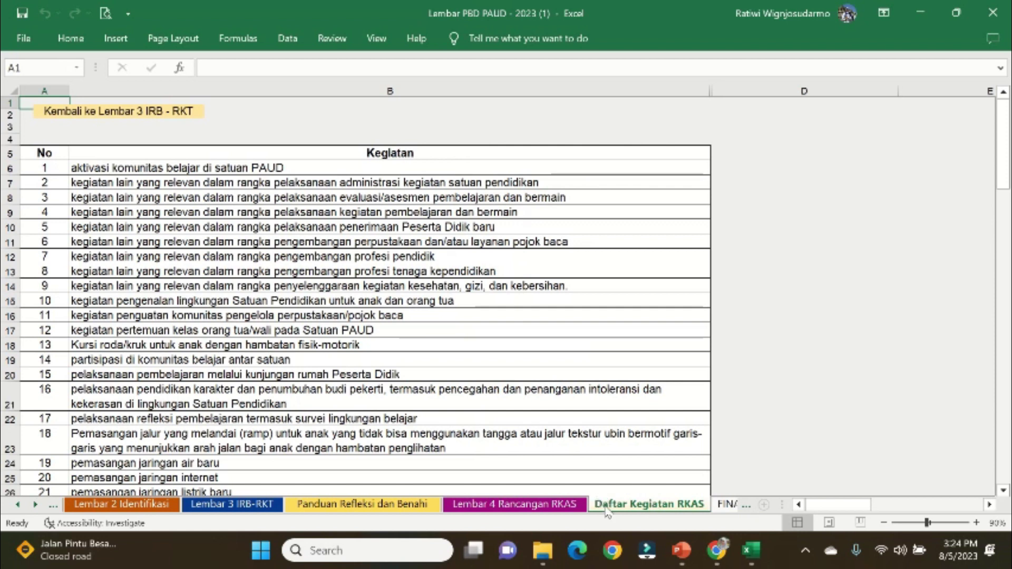
left_click(749, 508)
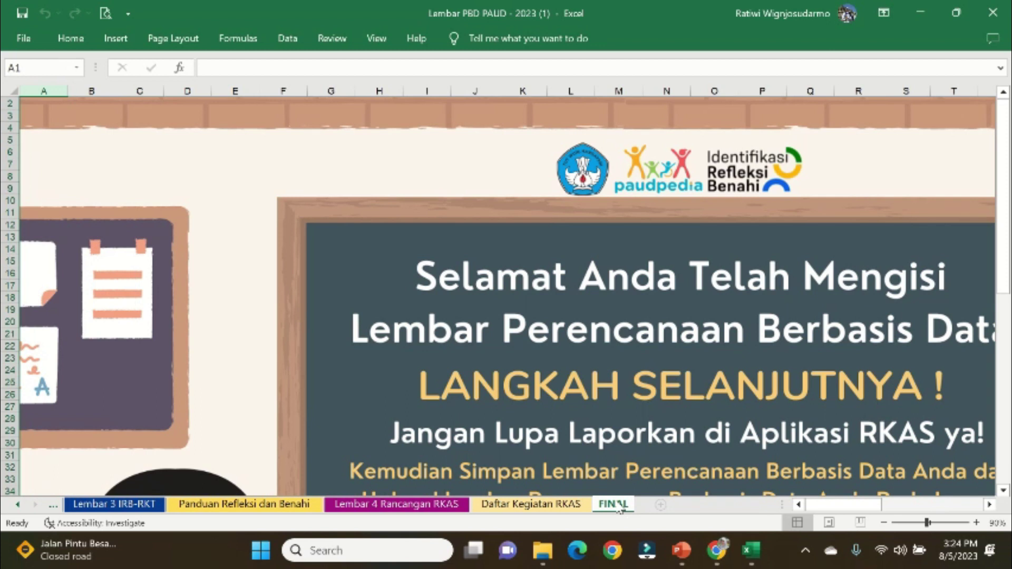
left_click(53, 508)
left_click(53, 508)
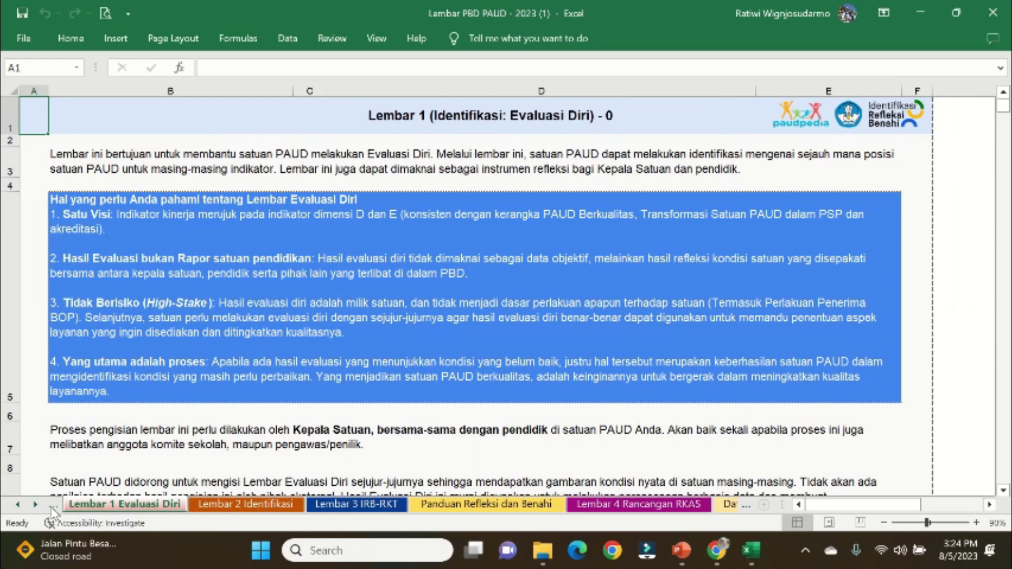
left_click(53, 507)
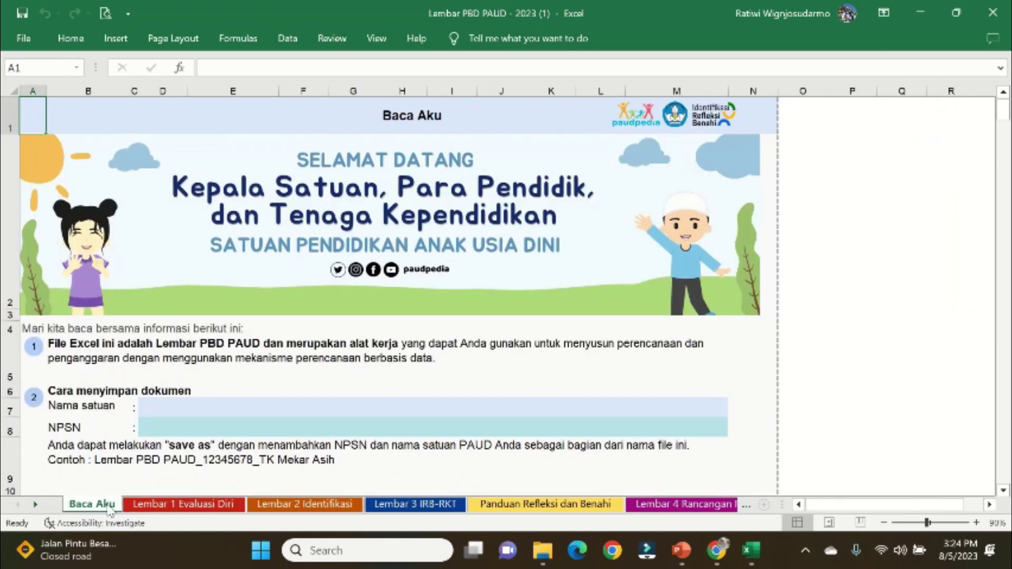
mouse_move(1006, 112)
left_mouse_down()
mouse_move(1006, 186)
mouse_move(995, 105)
left_mouse_up()
On the Lembar 1 Evaluasi Diri sheet, mark the first two D.1 learning-planning statements in Tabel 1 (C31 and C32) with x.
left_click(201, 505)
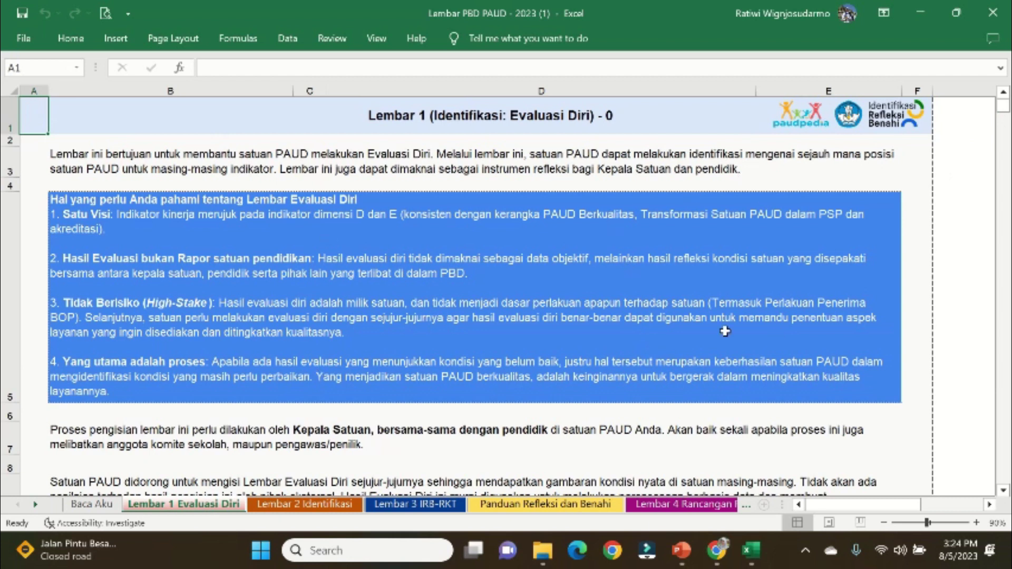
left_click(1004, 491)
left_click_drag(1006, 492, 1006, 492)
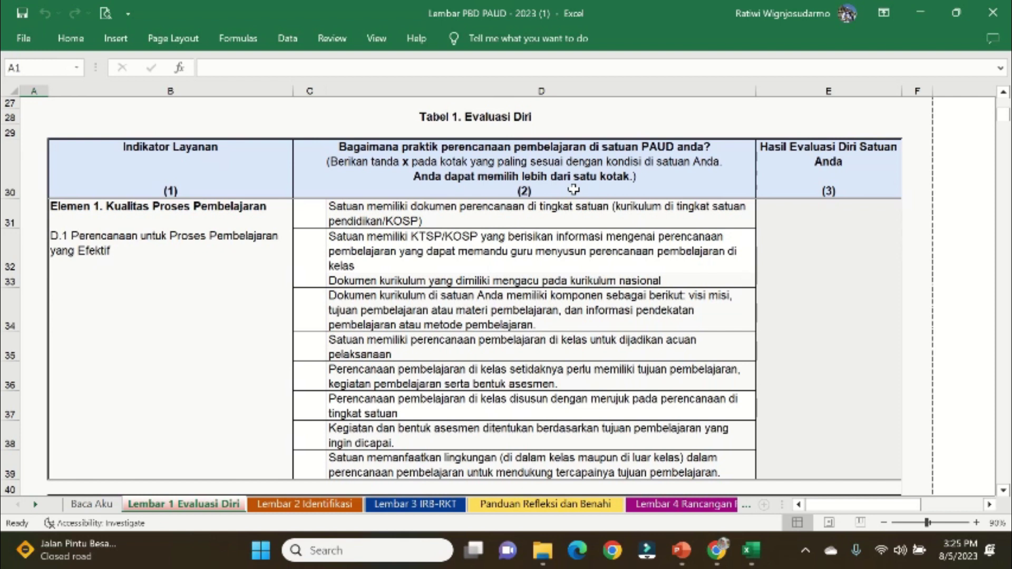
left_click(315, 212)
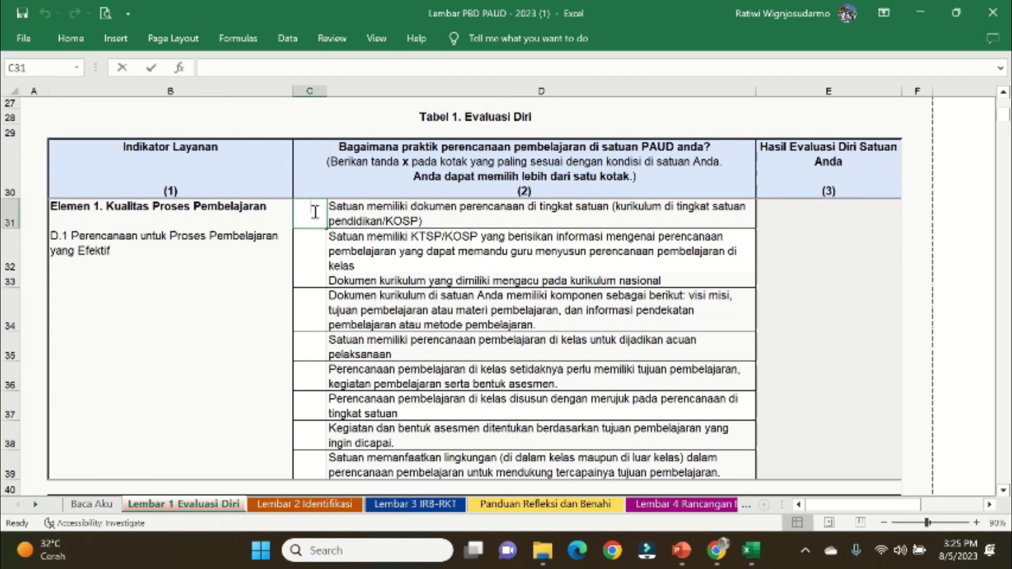
type("x")
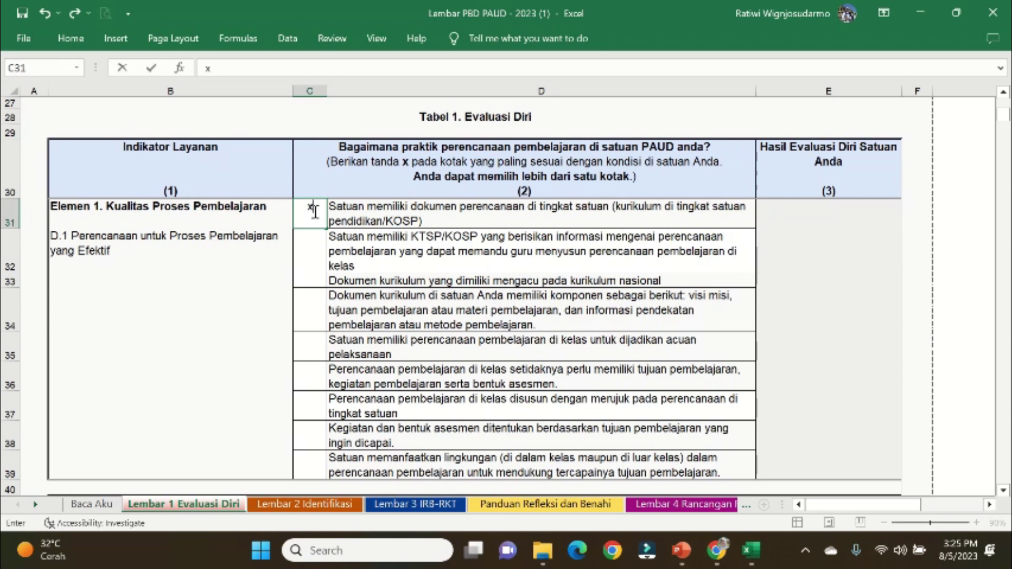
left_click(313, 253)
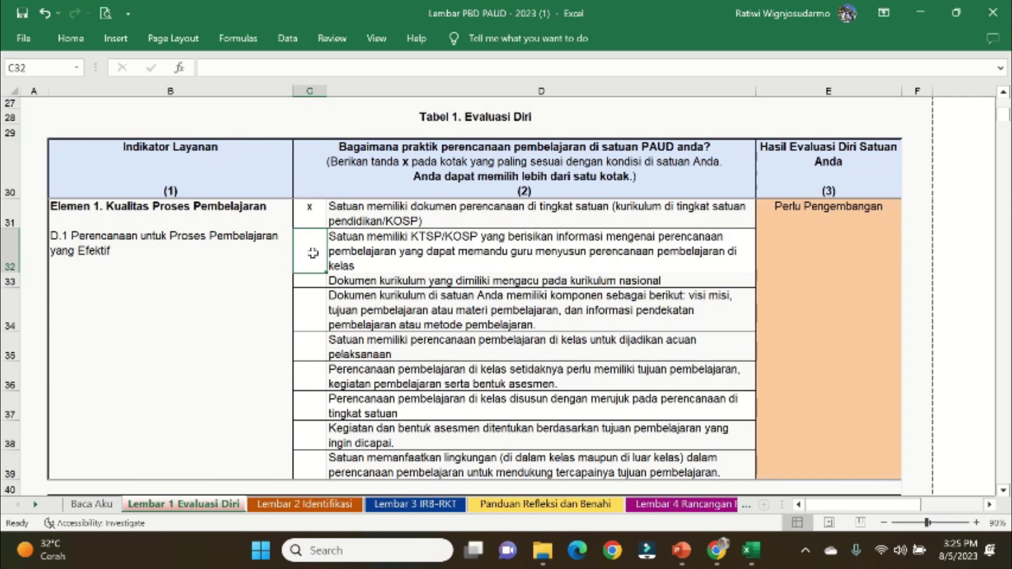
type("x")
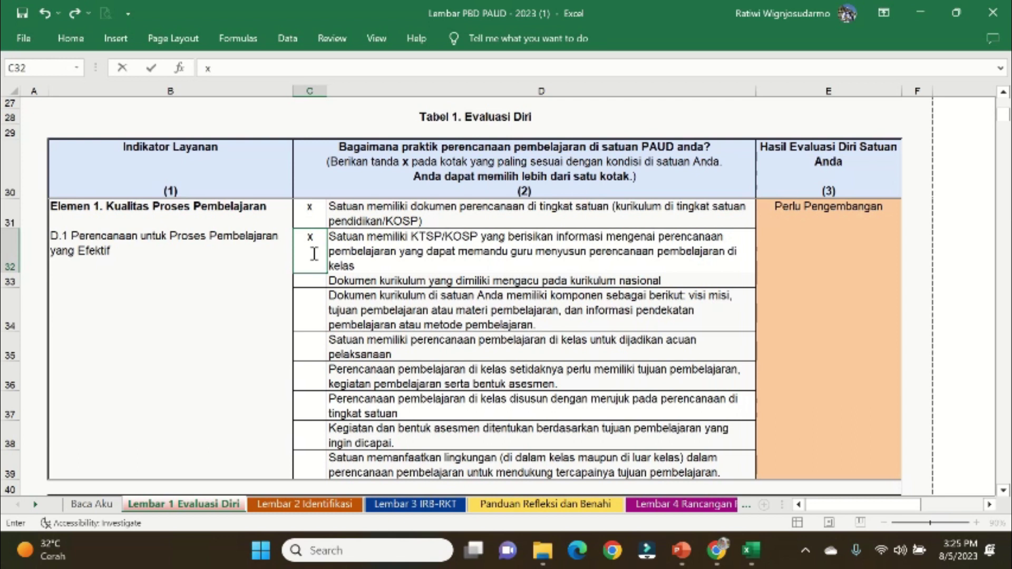
Mark the fourth D.2.1 Praktik mengelola kelas statement, about all children knowing the class rules, with x in C47.
left_click(1004, 491)
scroll(1004, 491, "down", 3)
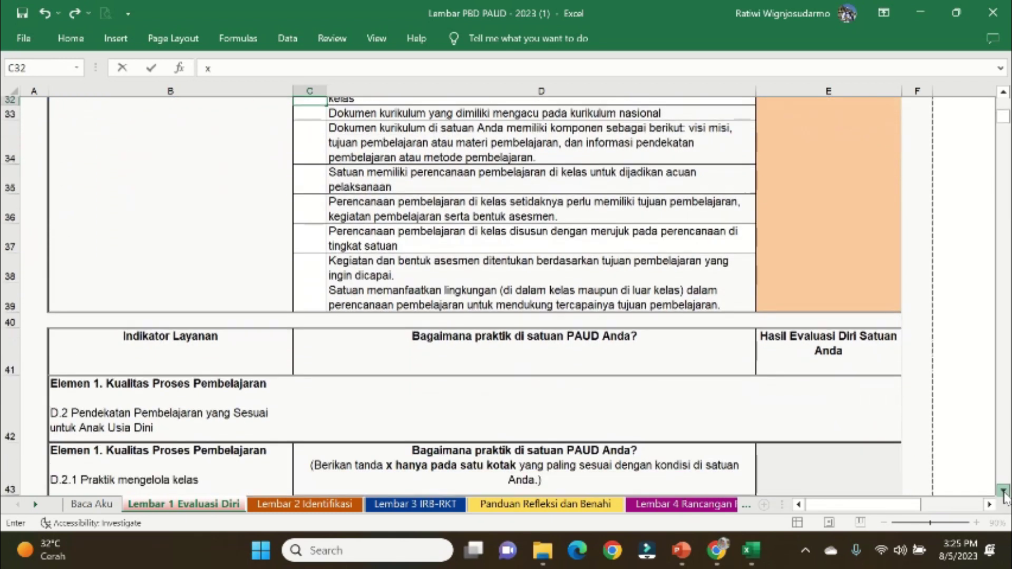
scroll(1005, 493, "down", 1)
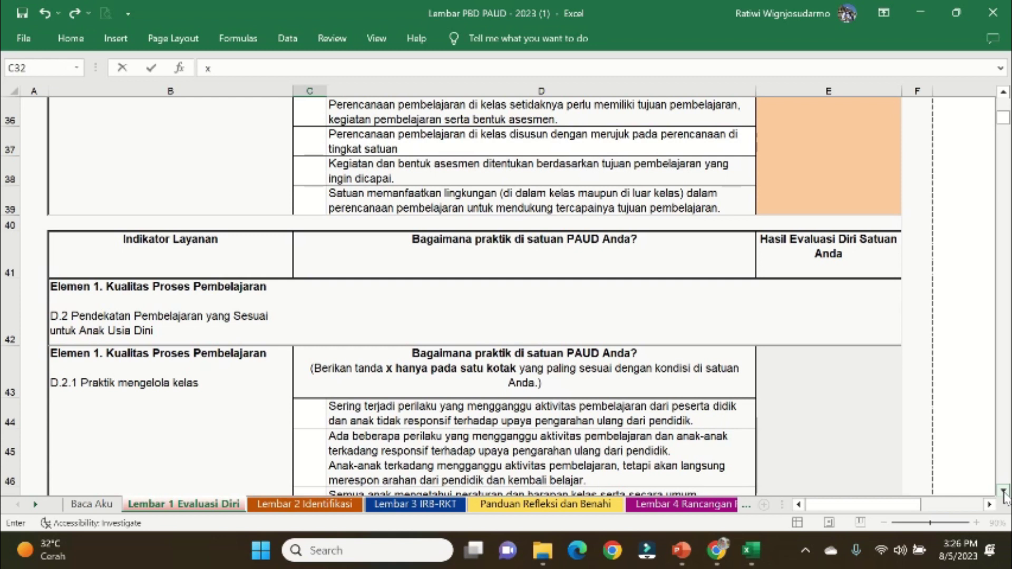
scroll(1005, 494, "down", 2)
left_click(310, 367)
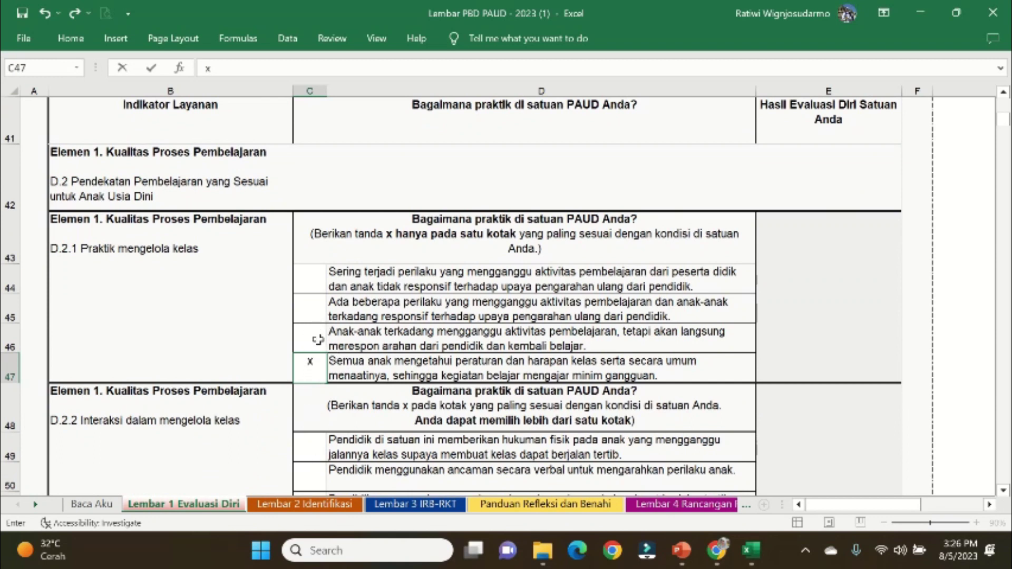
key("ctrl+Return")
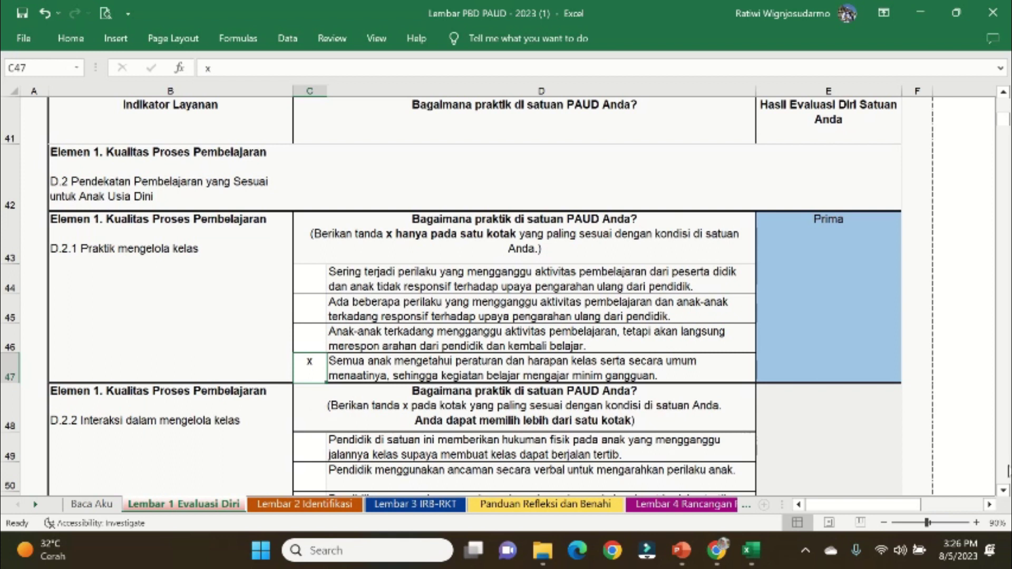
Review the statements and marking instructions for indicators D.2.2 through D.2.6 in the self-evaluation table.
left_click(1003, 490)
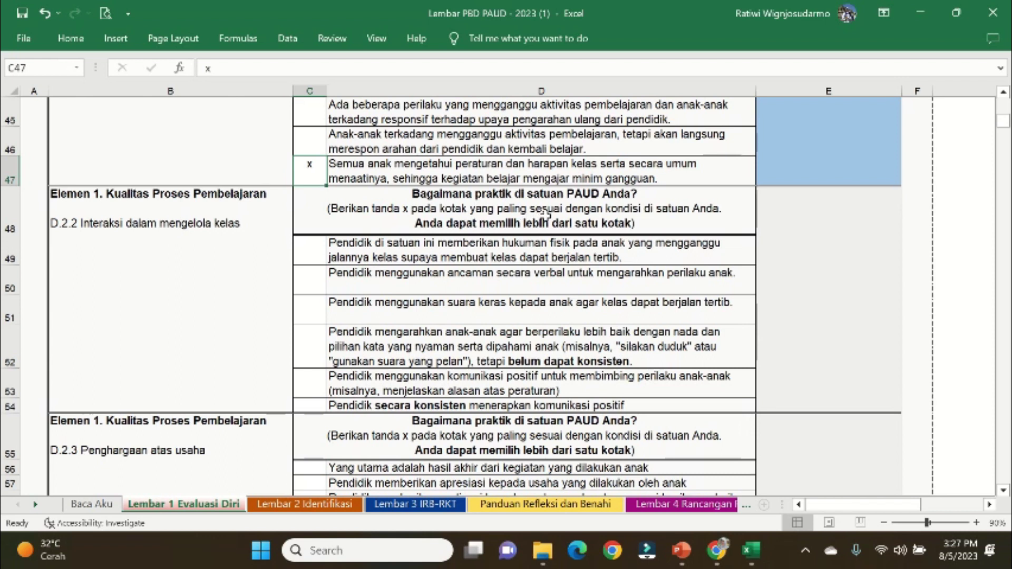
left_click(1003, 491)
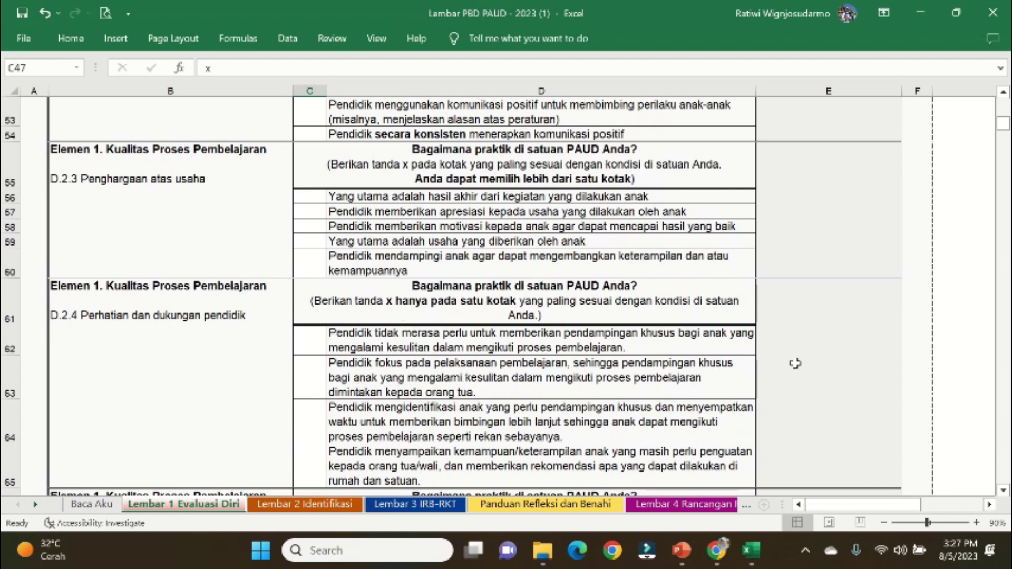
left_click(1005, 492)
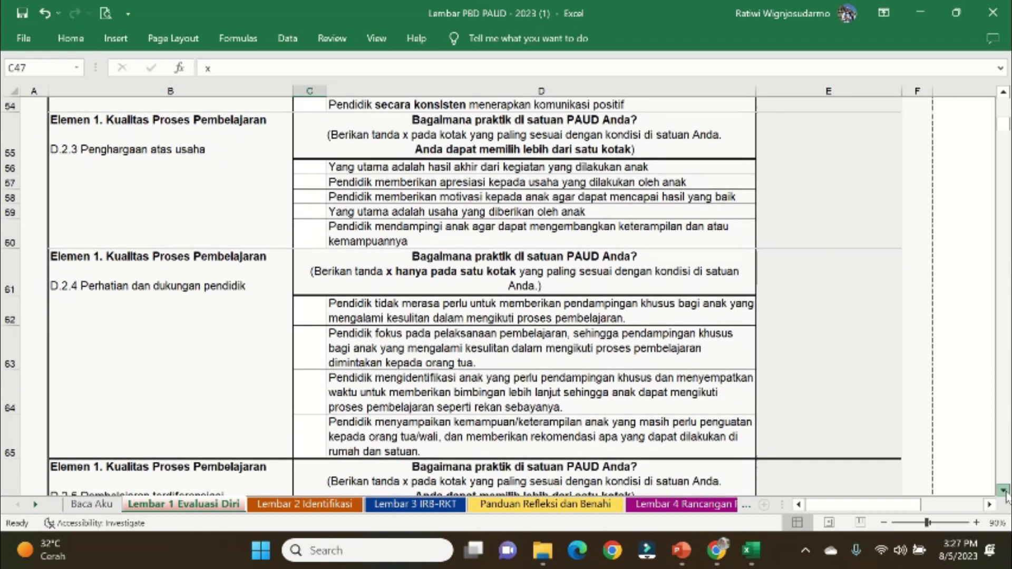
left_click(1005, 491)
left_click(1005, 491)
left_click(1005, 492)
left_click(1005, 491)
left_click(1005, 491)
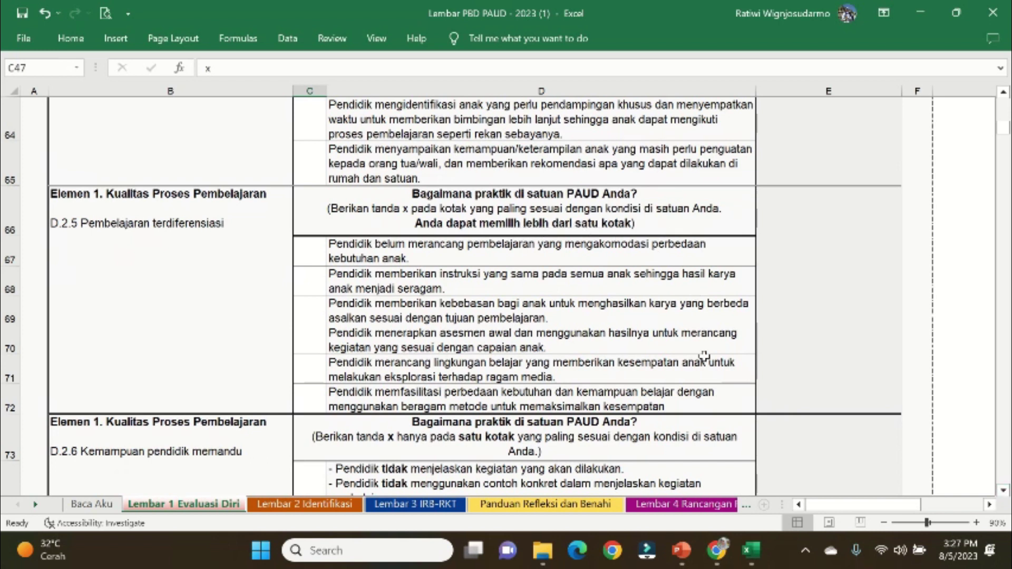
scroll(705, 356, "down", 5)
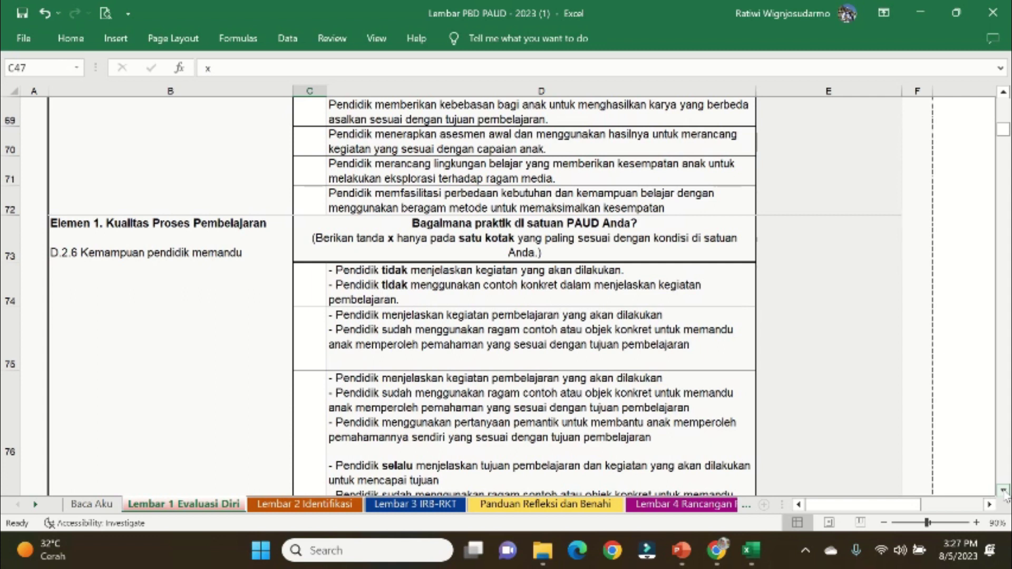
Review the rest of the D.2.6 options and the statements for indicators D.2.7 through D.2.9 in the self-evaluation table.
scroll(1005, 495, "down", 5)
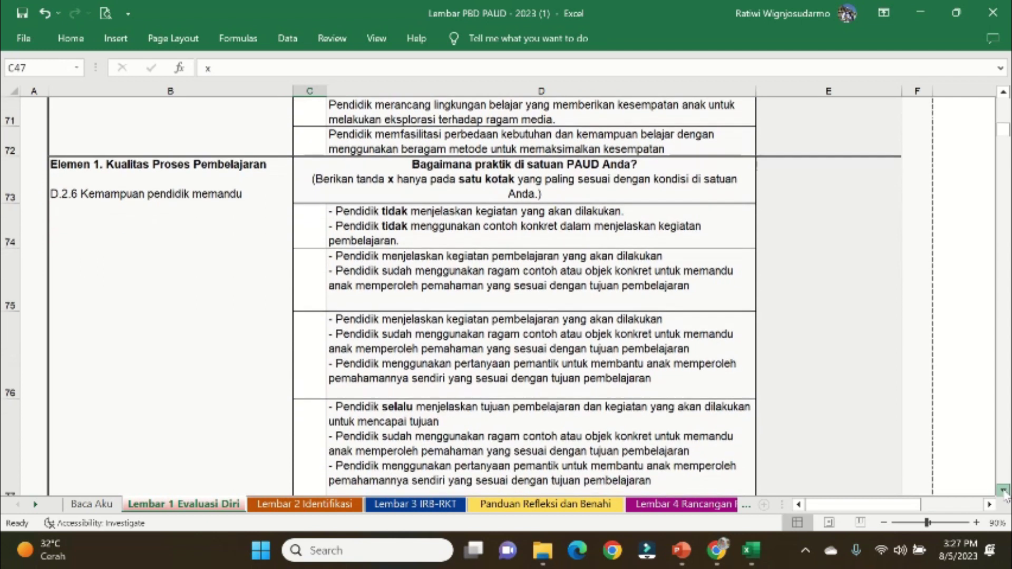
scroll(1005, 495, "down", 3)
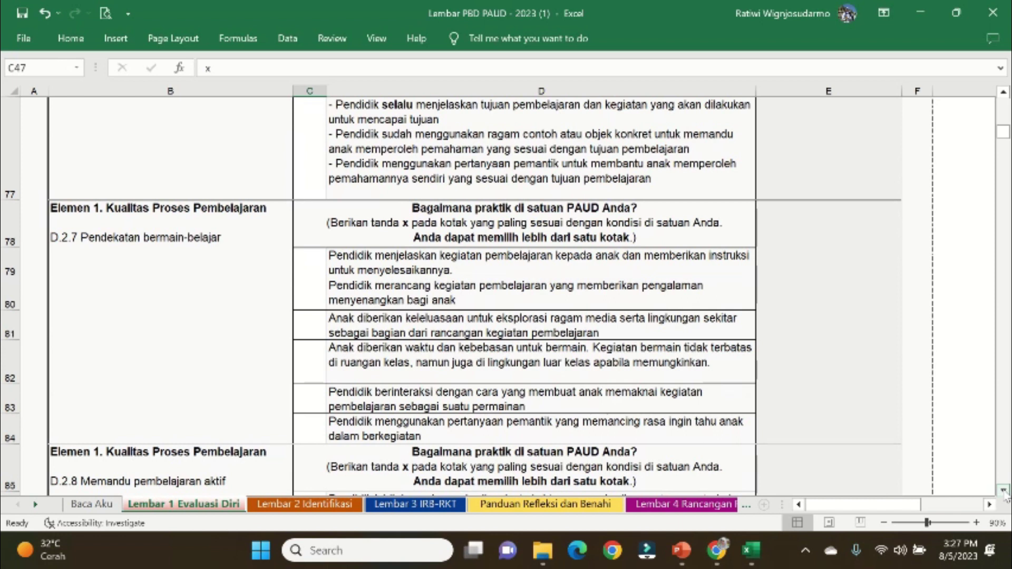
scroll(1005, 493, "down", 3)
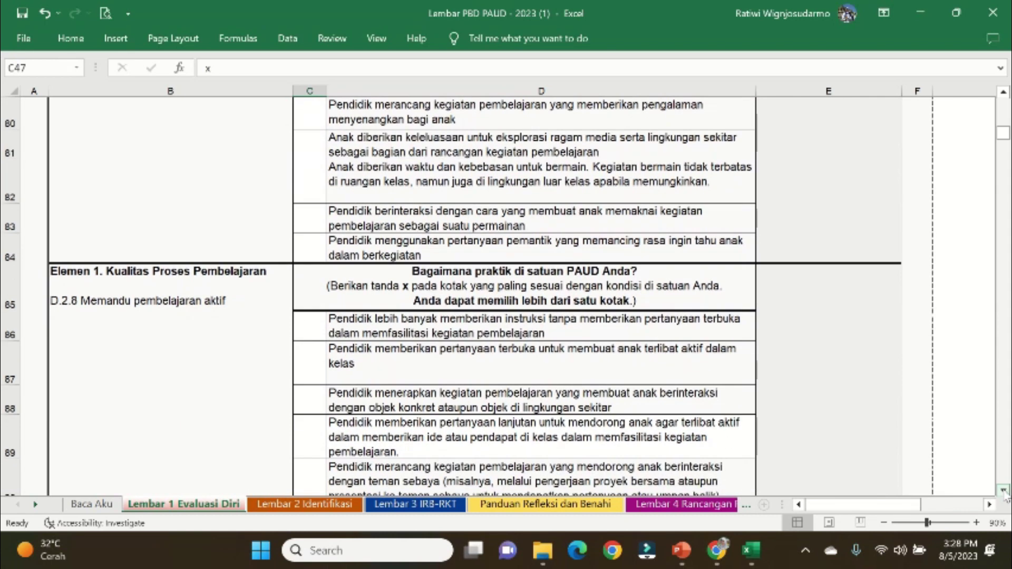
scroll(1005, 493, "down", 5)
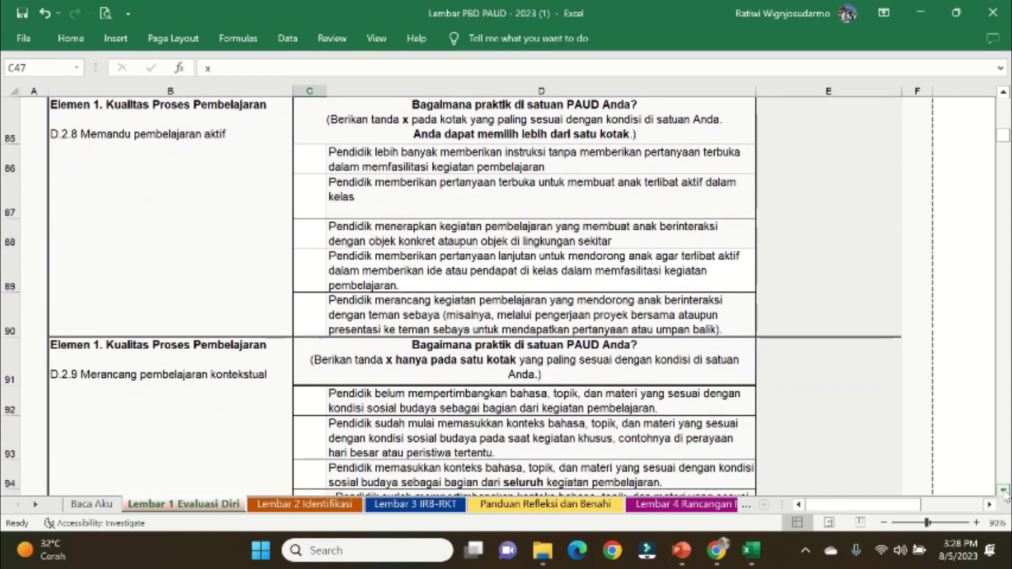
scroll(1005, 494, "down", 4)
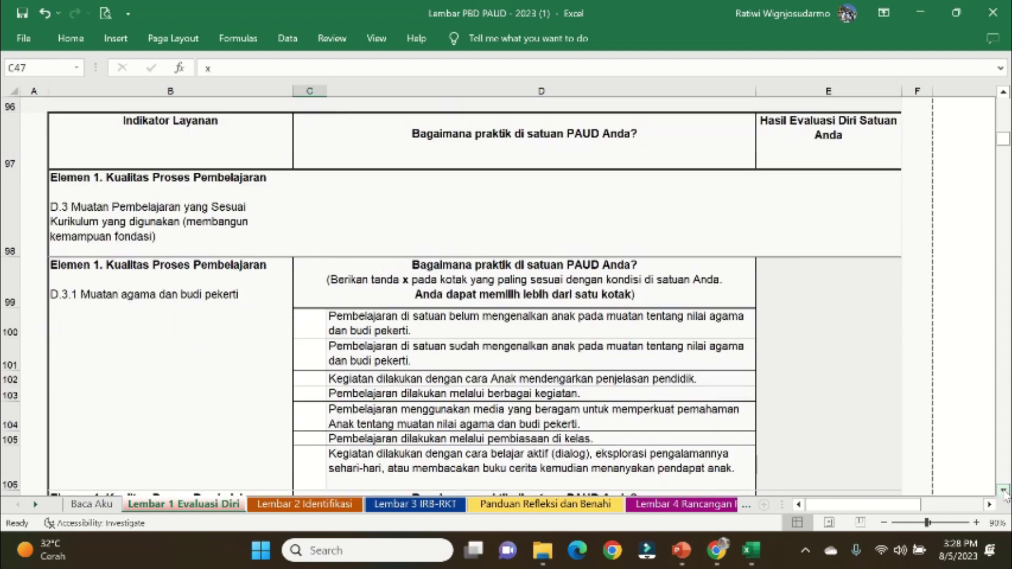
Read the D.3 learning-content statements, from D.3.1 Muatan agama dan budi pekerti to D.3.6 Muatan kognitif, and reach the D.4 assessment section.
scroll(1005, 494, "down", 3)
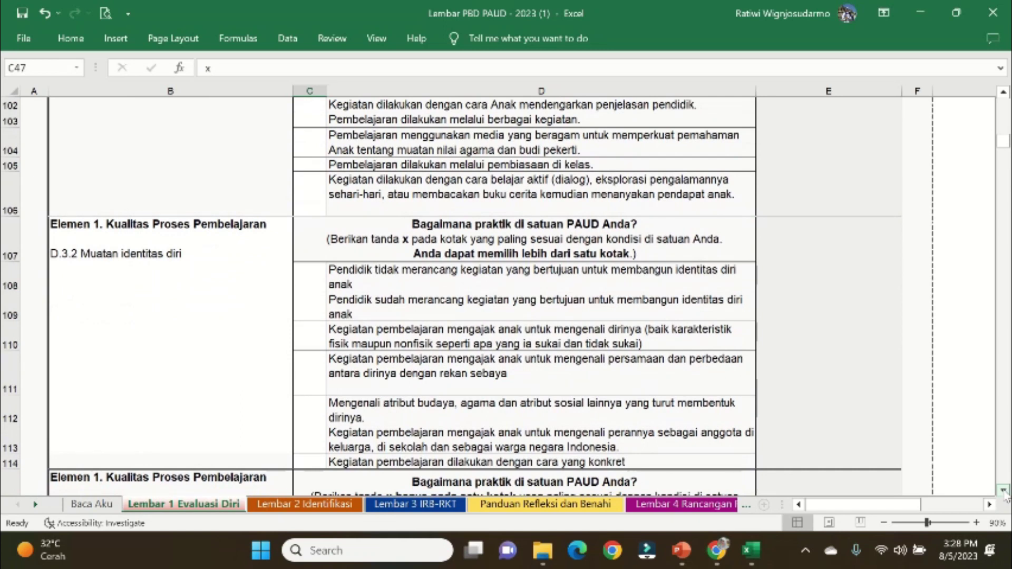
scroll(1005, 494, "down", 2)
scroll(1005, 494, "down", 2)
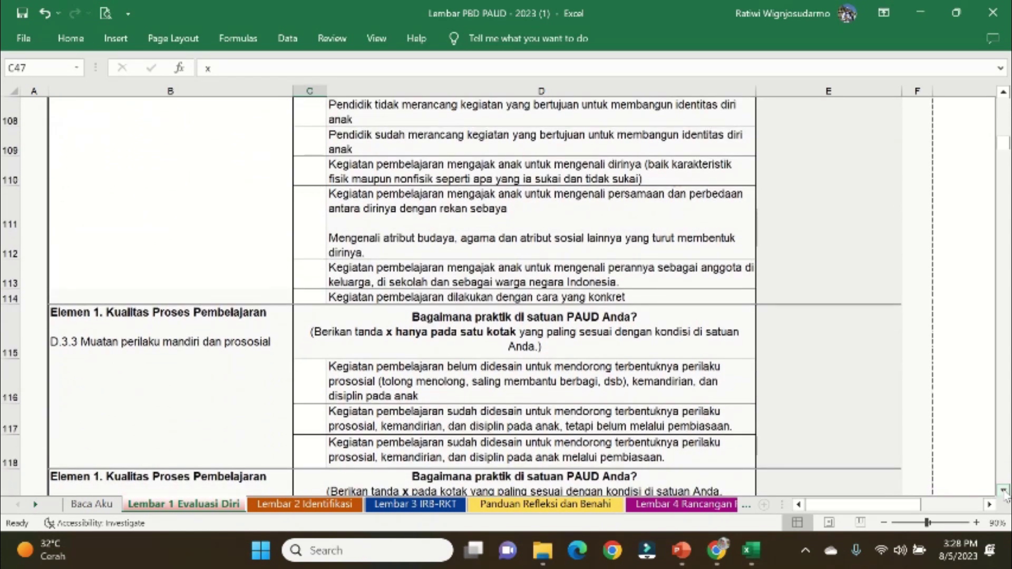
scroll(1005, 494, "down", 4)
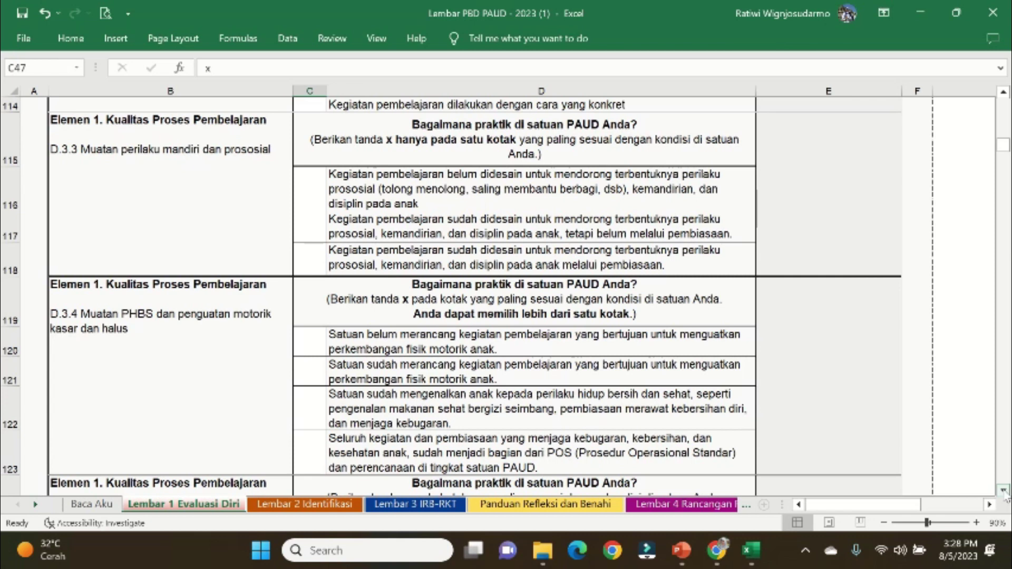
scroll(1005, 496, "down", 2)
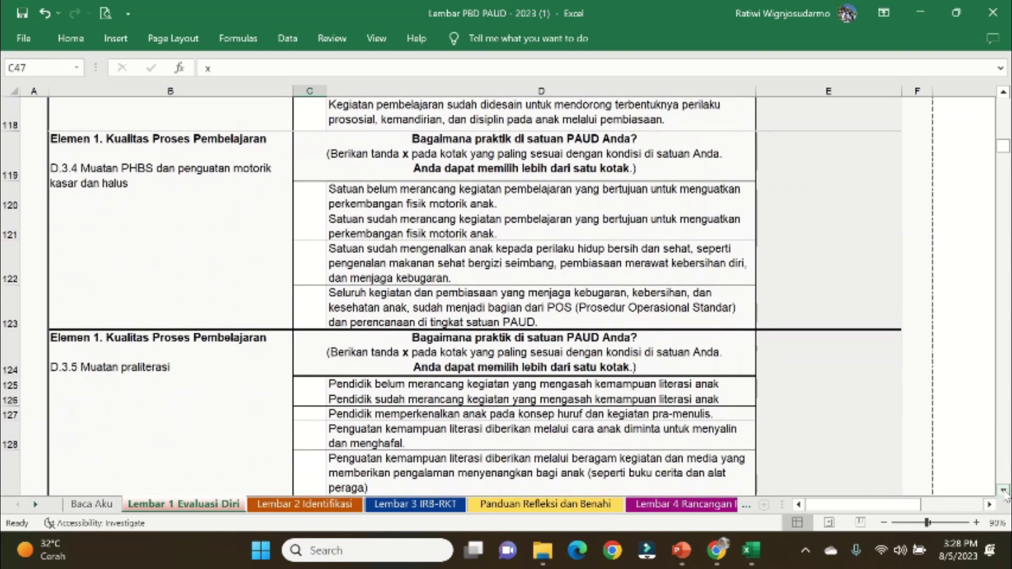
scroll(1005, 497, "down", 1)
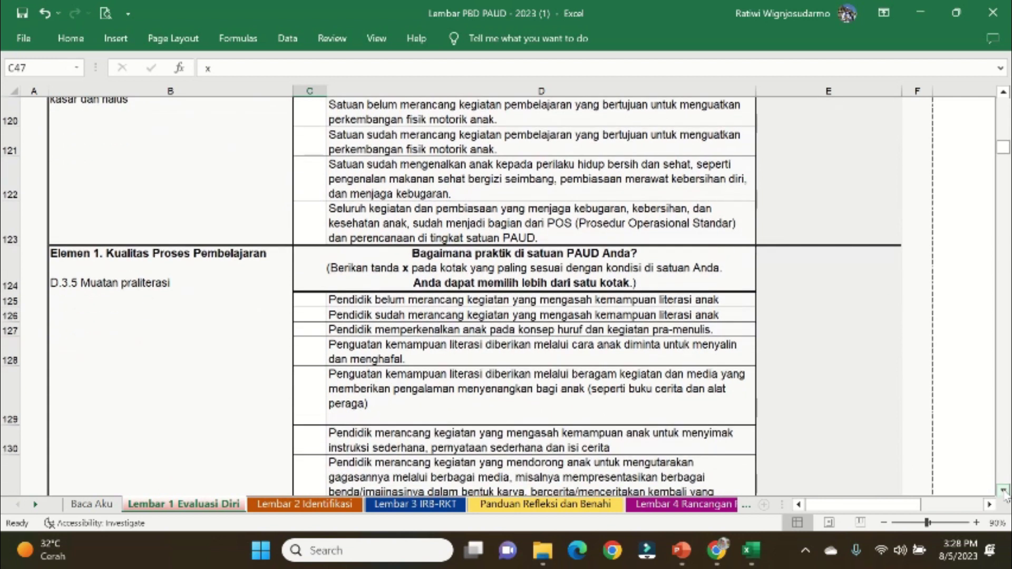
scroll(1005, 497, "down", 1)
scroll(1006, 497, "down", 3)
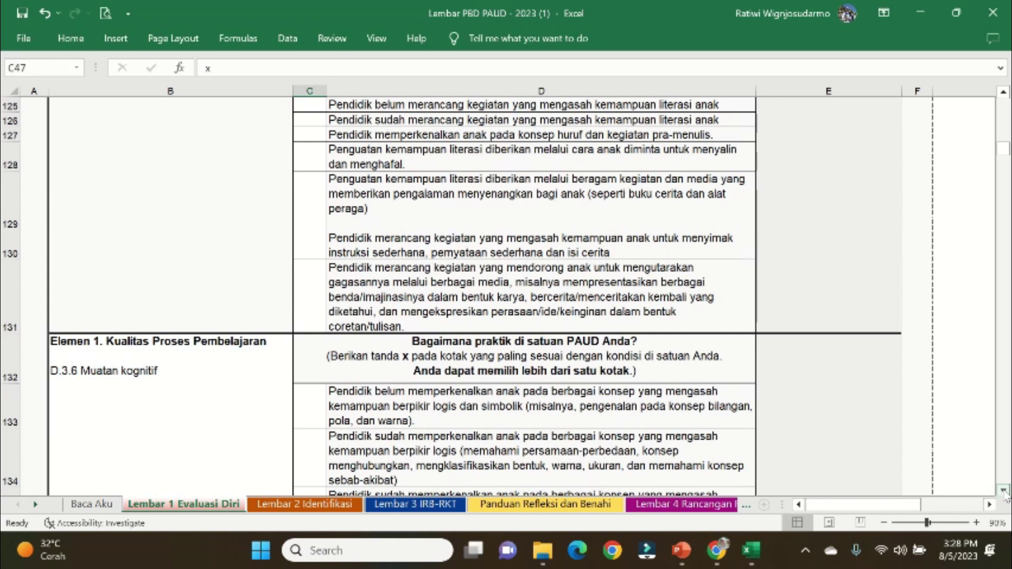
scroll(1006, 497, "down", 2)
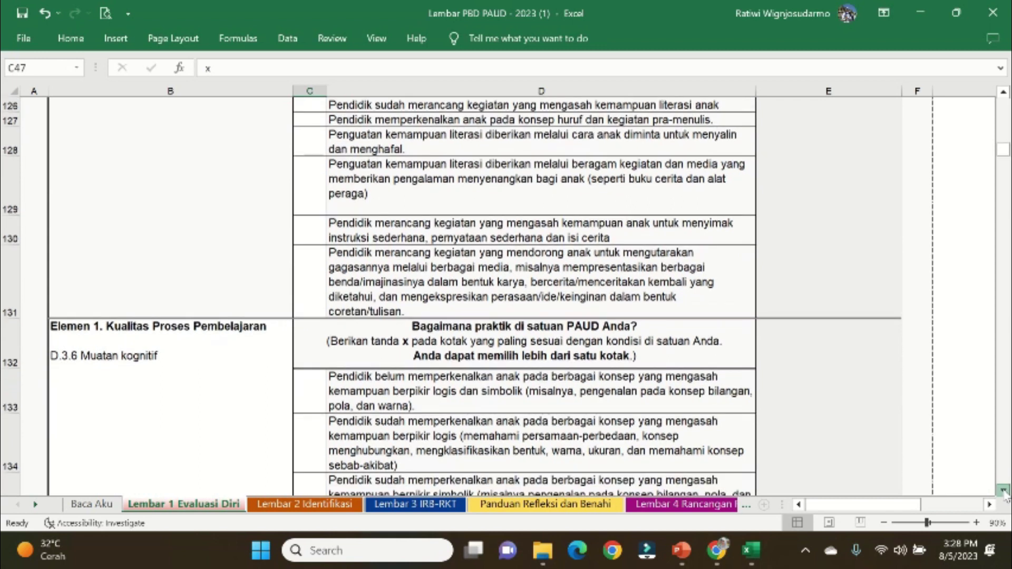
scroll(1006, 497, "down", 2)
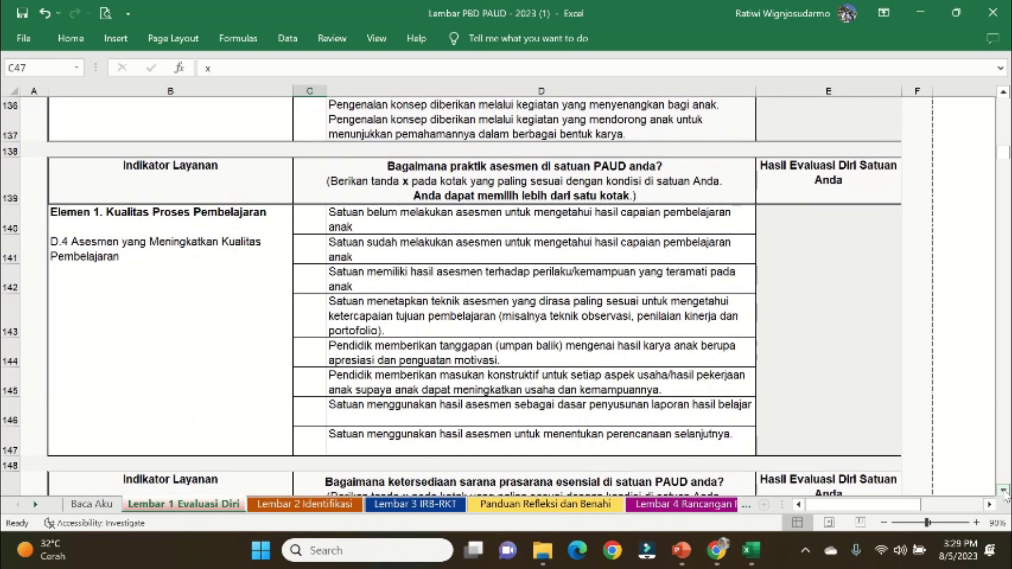
Review the Elemen 4 statements from E.1 Ketersediaan Sarana Prasarana Esensial through E.5 Kepemimpinan dan Kebijakan Satuan.
scroll(1005, 497, "down", 3)
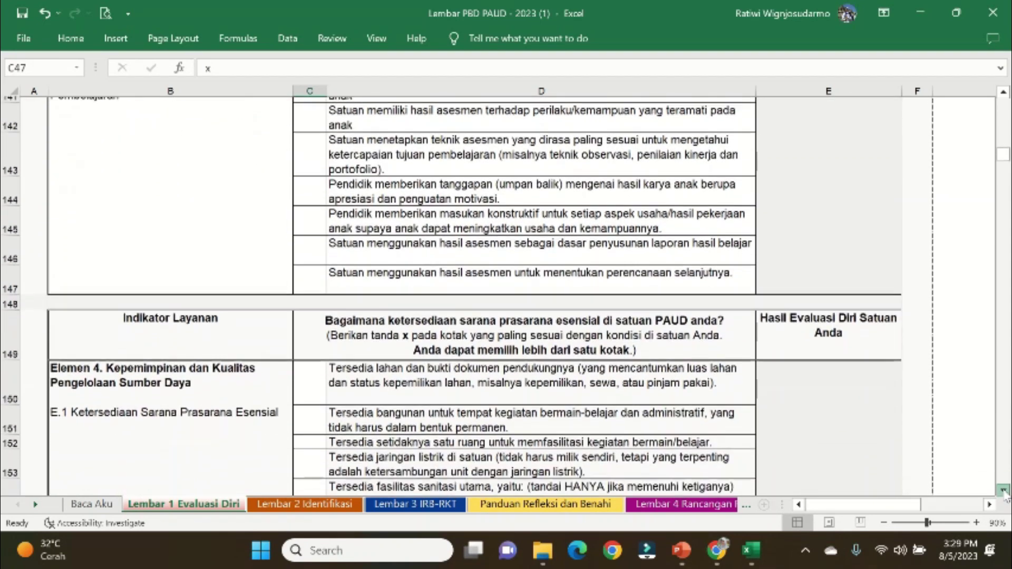
scroll(1006, 497, "down", 2)
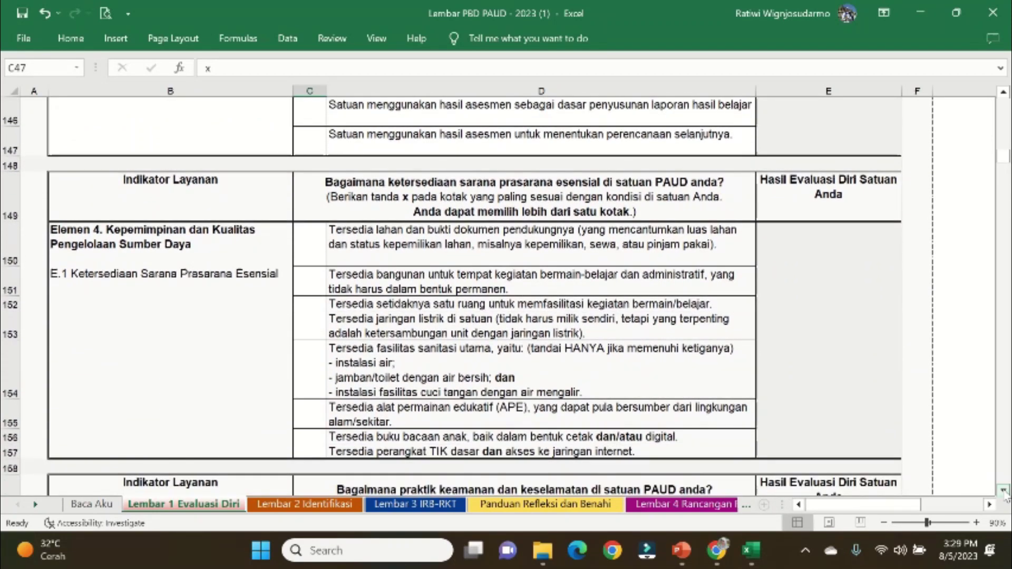
scroll(1005, 494, "down", 3)
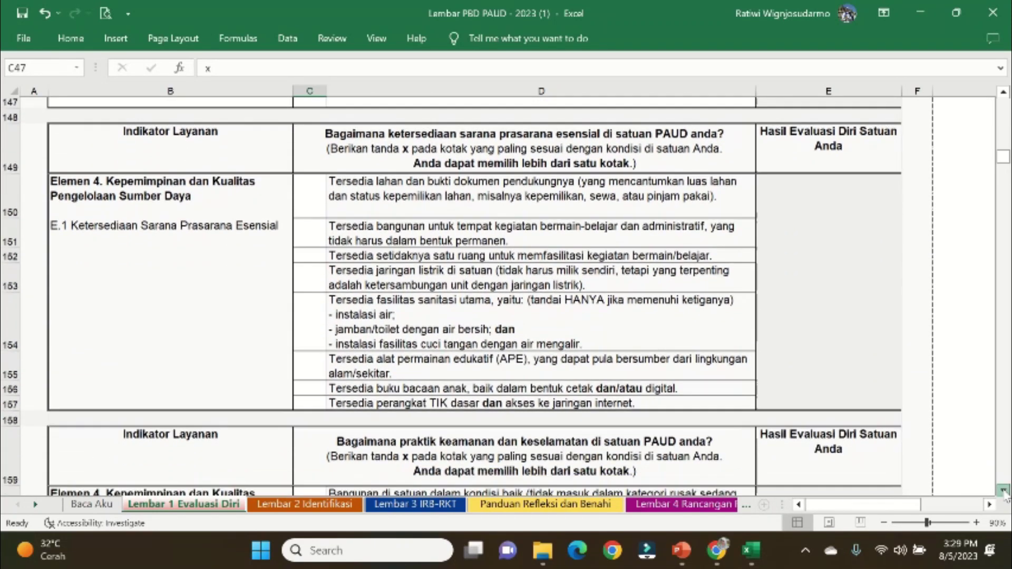
scroll(1005, 495, "down", 3)
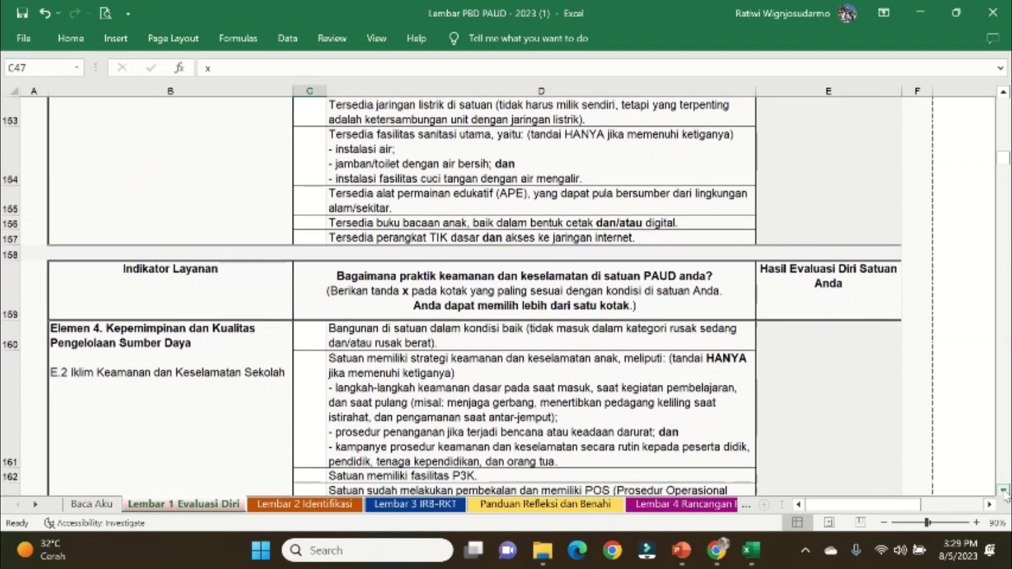
scroll(1005, 497, "down", 3)
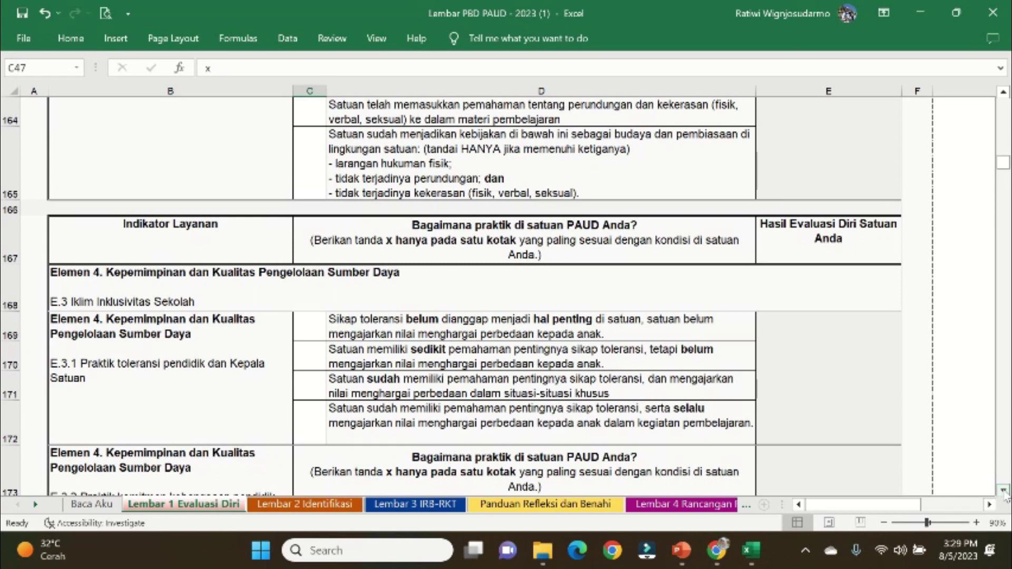
scroll(1006, 494, "down", 6)
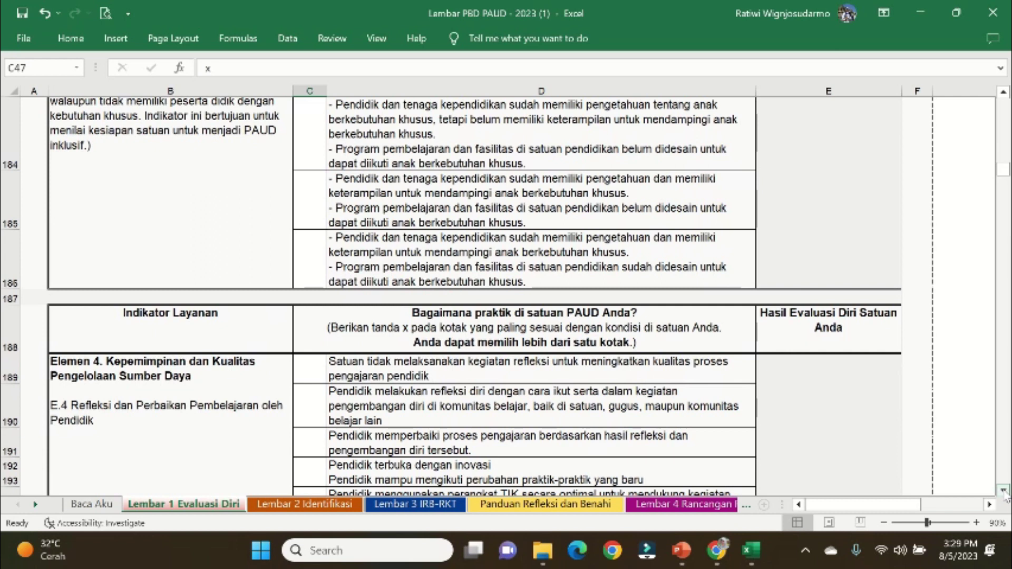
scroll(1006, 496, "down", 6)
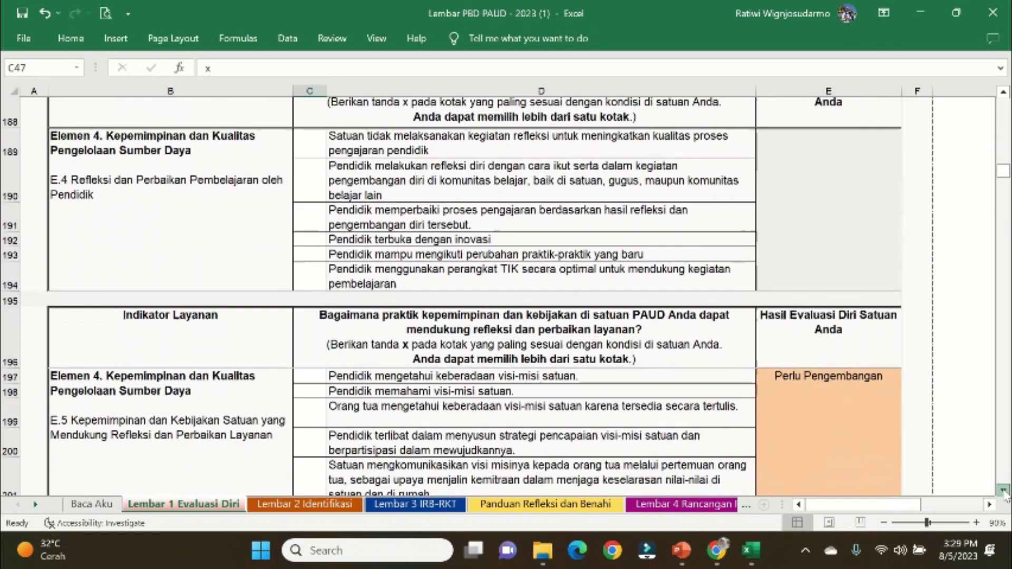
left_click(1006, 495)
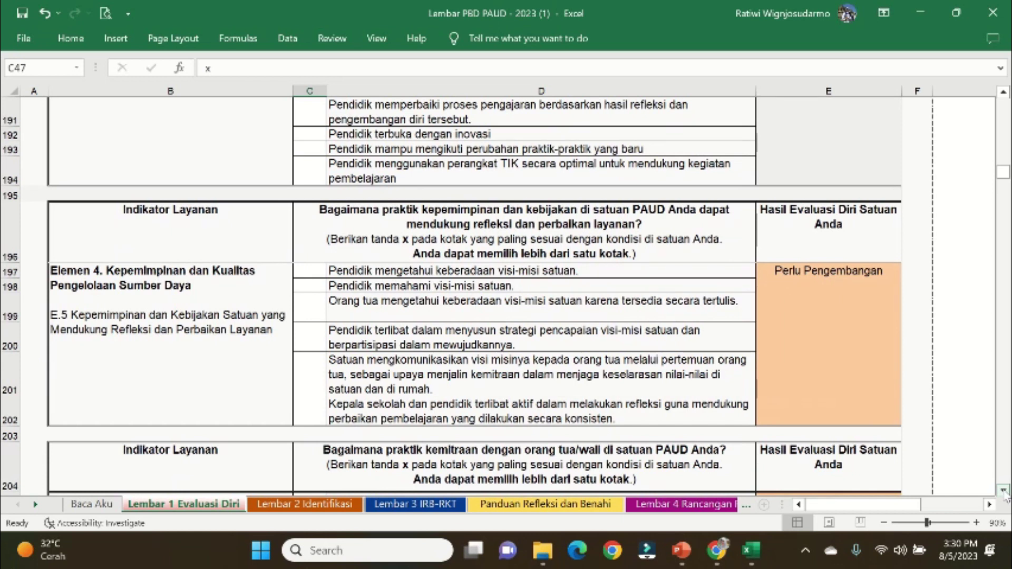
Examine the E.7 Layanan Holistik Integratif statements, from E.7.1 parent classes through E.7.6 healthy food provision.
left_click_drag(1006, 495, 1006, 495)
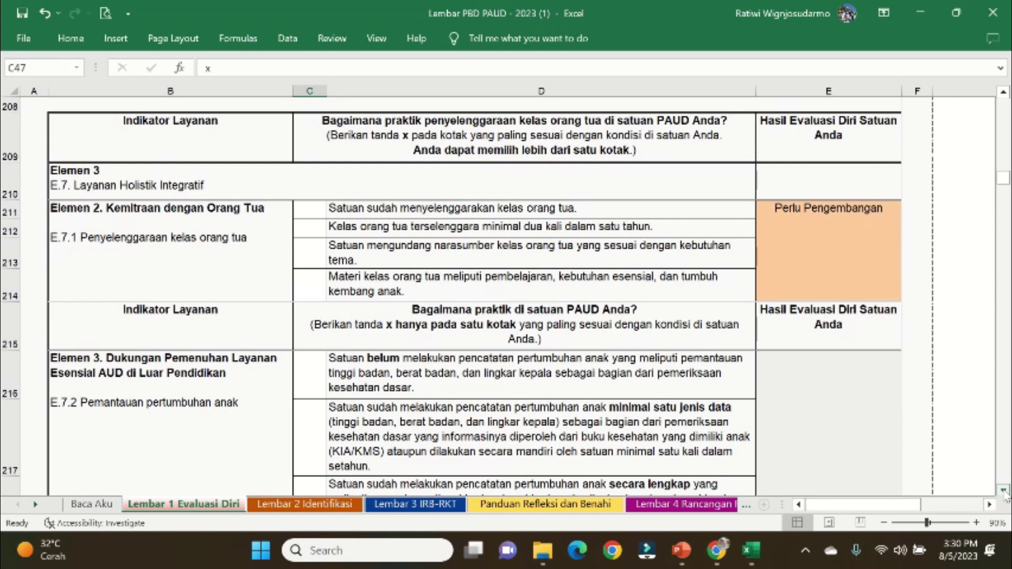
left_click(1004, 492)
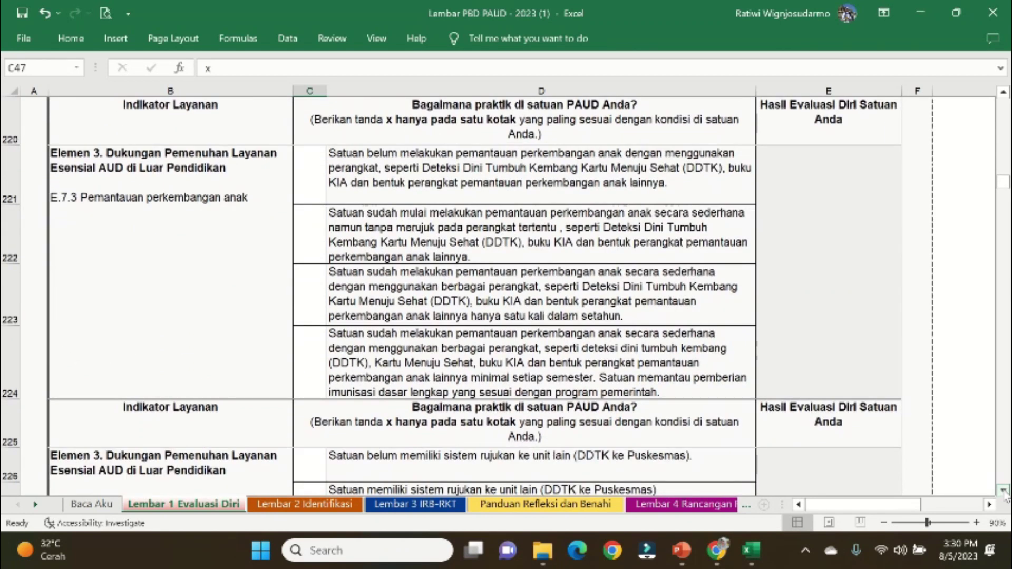
left_click(1004, 491)
left_click(1004, 492)
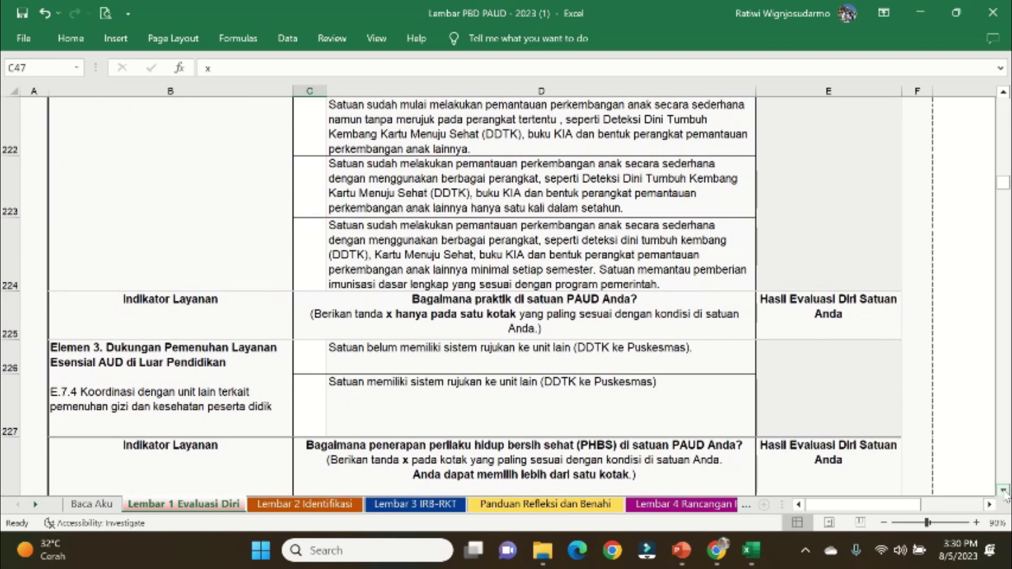
left_click(1004, 491)
left_click(1004, 492)
left_click(1004, 492)
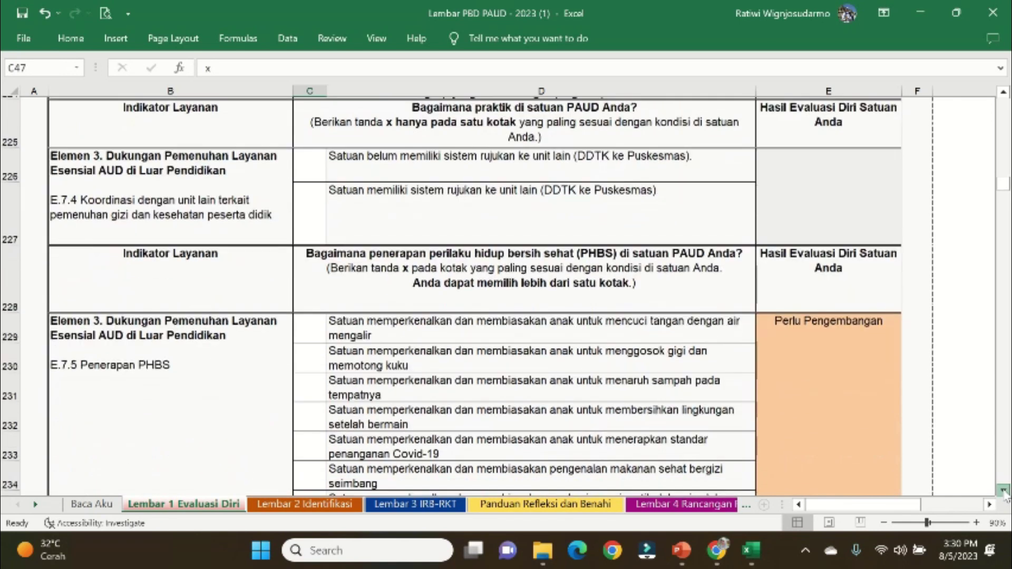
left_click(1004, 492)
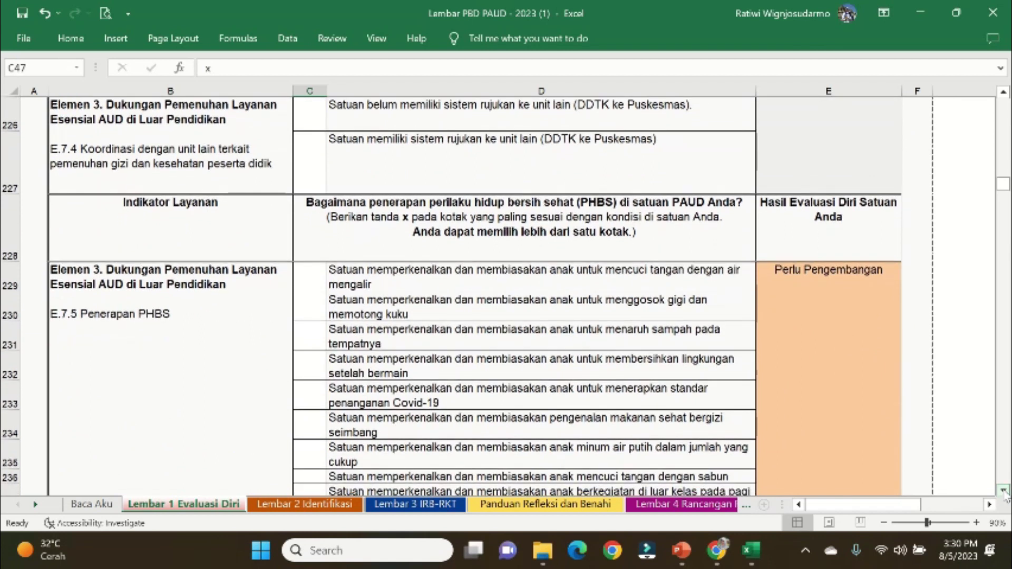
left_click(1004, 492)
left_click(1004, 491)
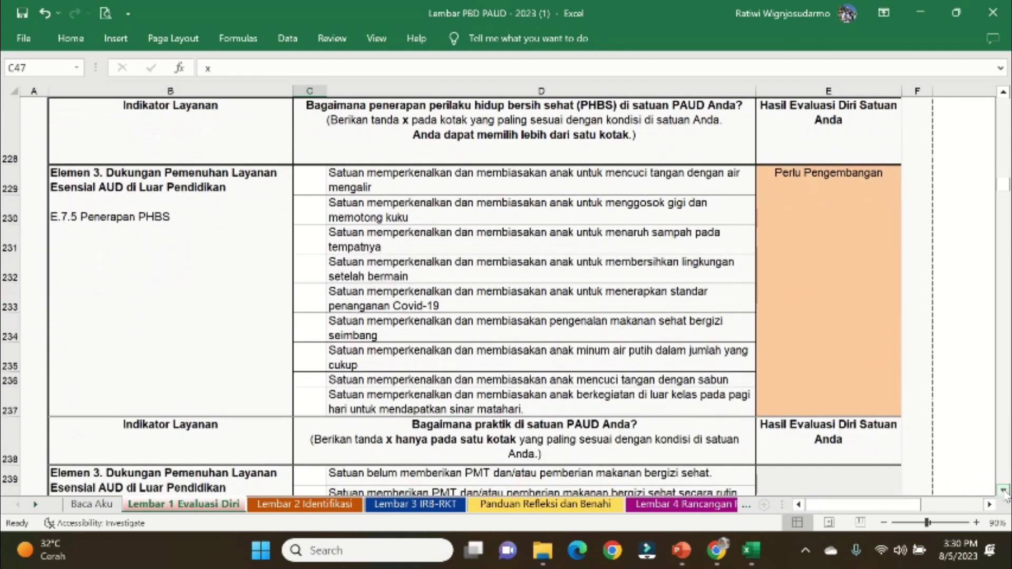
left_click(1004, 491)
left_click(1004, 492)
left_click(1004, 491)
left_click(1004, 491)
left_click(1004, 491)
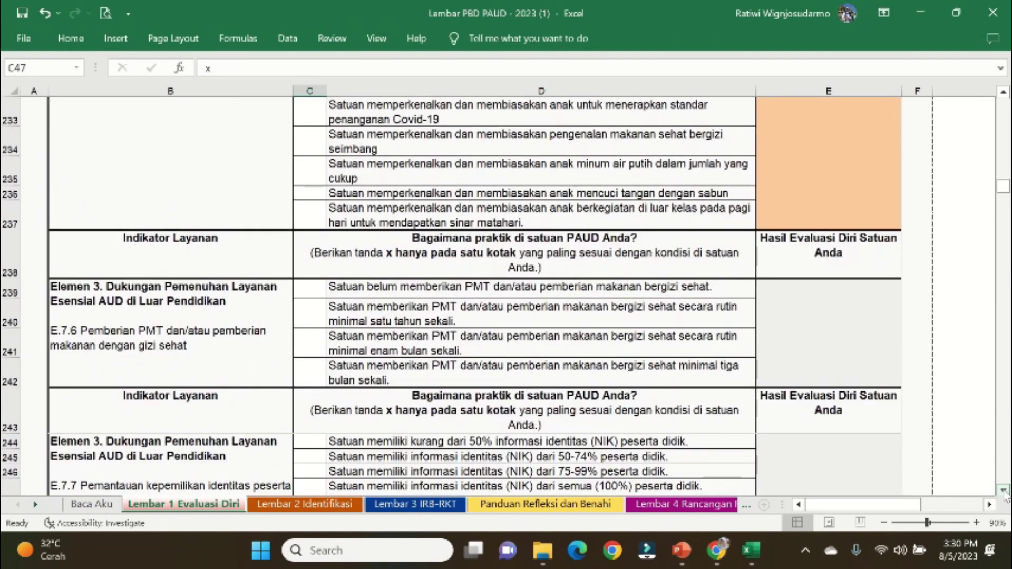
Review indicators E.7.7, E.7.8, E.8 Kapasitas Perencanaan and E.9 Akuntabilitas Pembiayaan to the end of the self-evaluation table.
scroll(1004, 491, "down", 3)
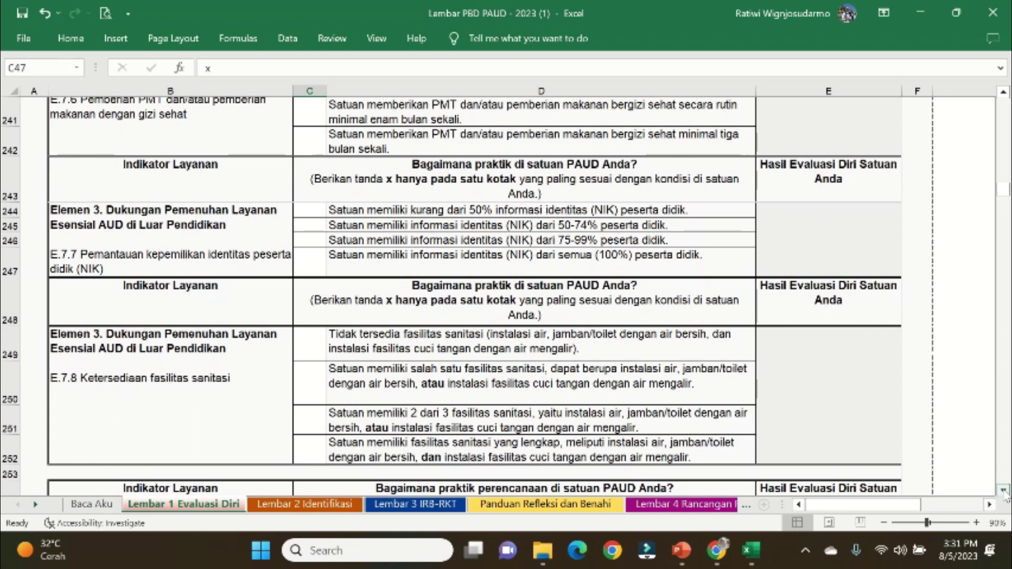
scroll(1005, 496, "down", 5)
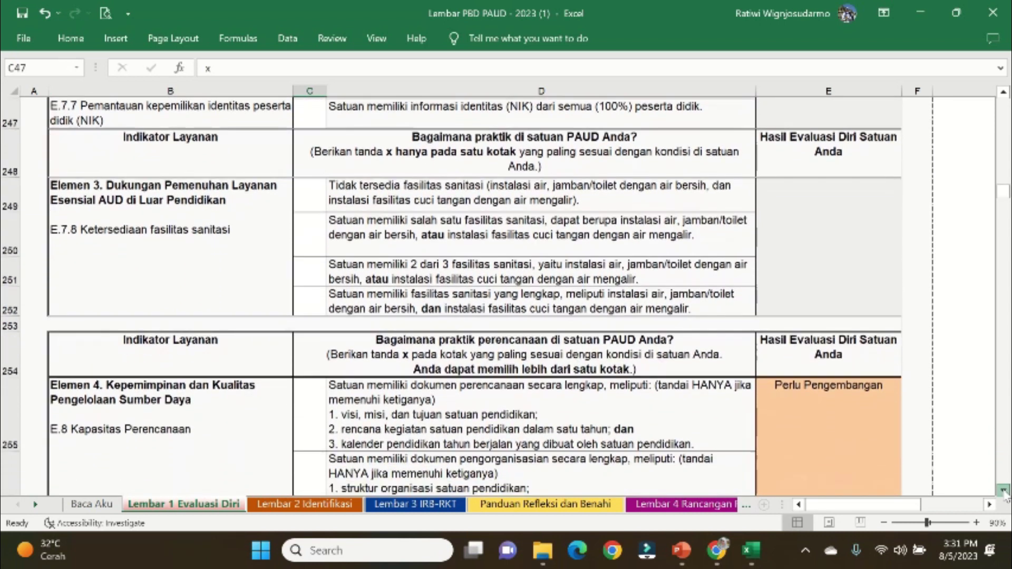
scroll(1005, 496, "down", 2)
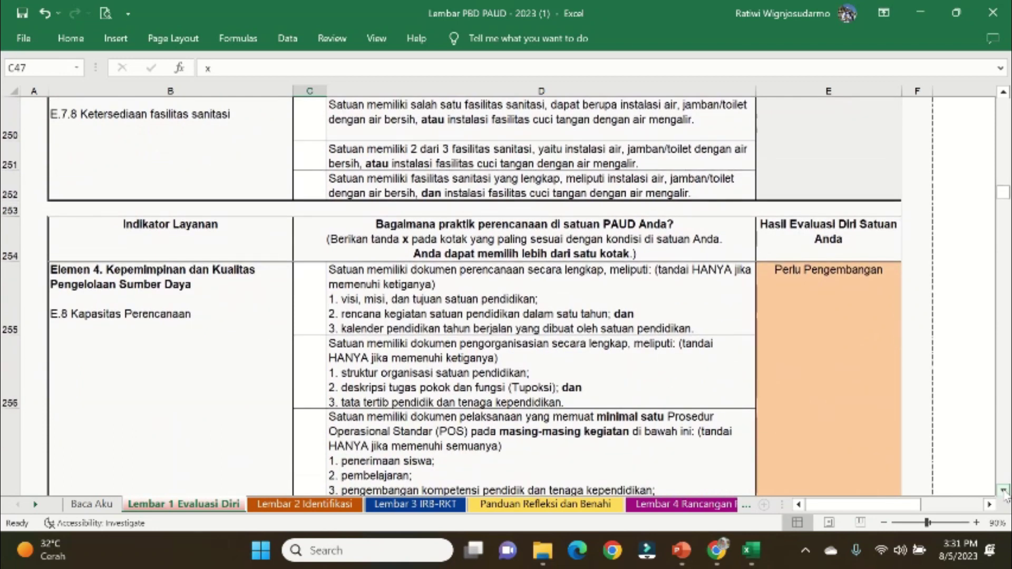
scroll(1005, 496, "down", 6)
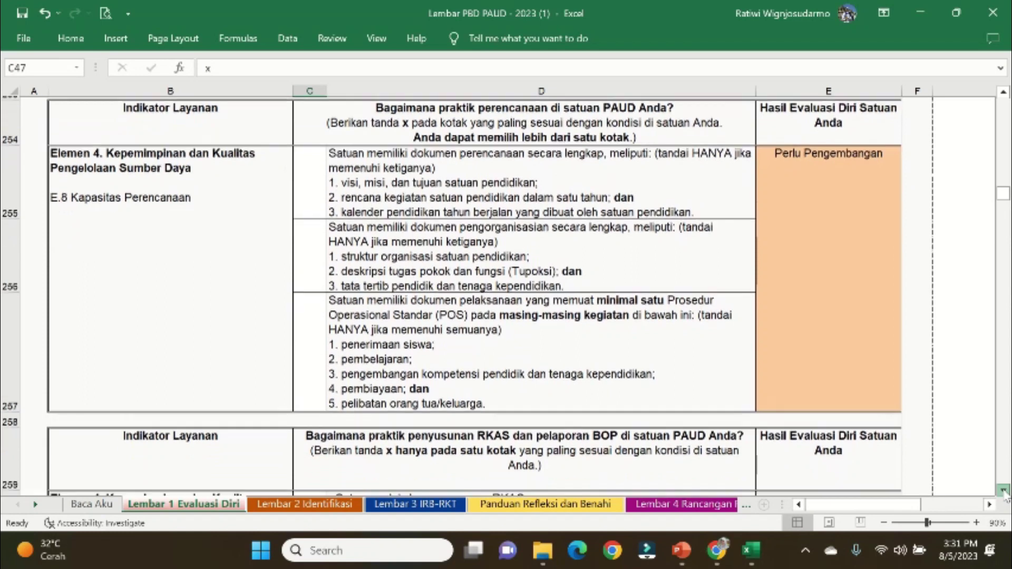
scroll(1005, 496, "down", 1)
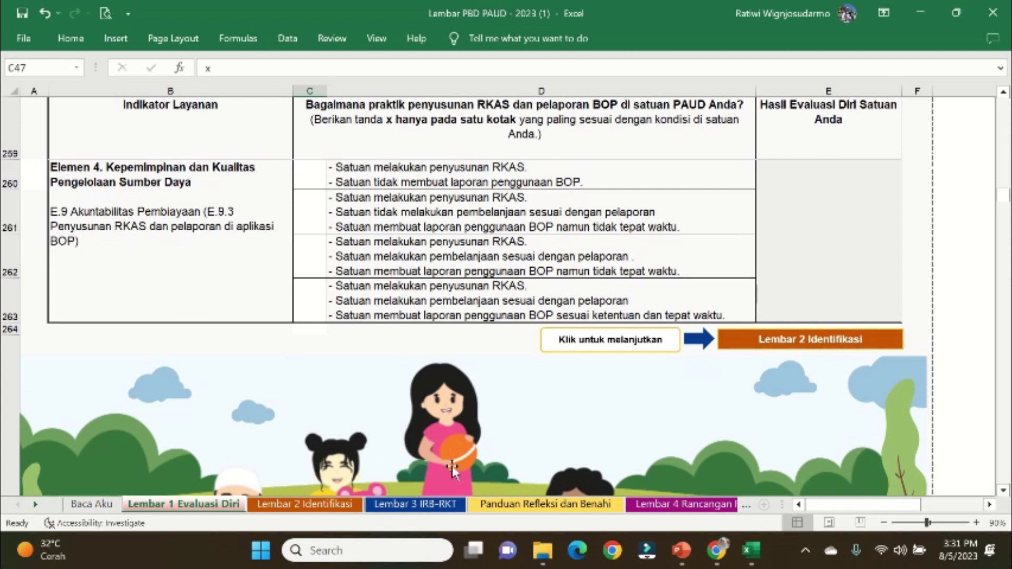
Open the Lembar 2 Identifikasi sheet and look past its introduction to Tabel 2 and Tabel 3.
left_click(318, 508)
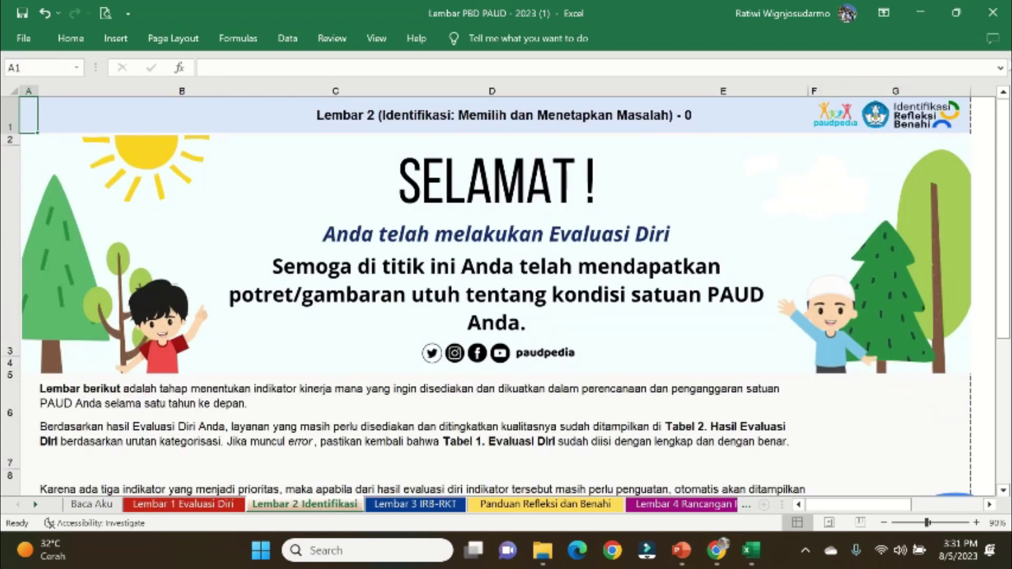
left_click_drag(1007, 127, 1008, 273)
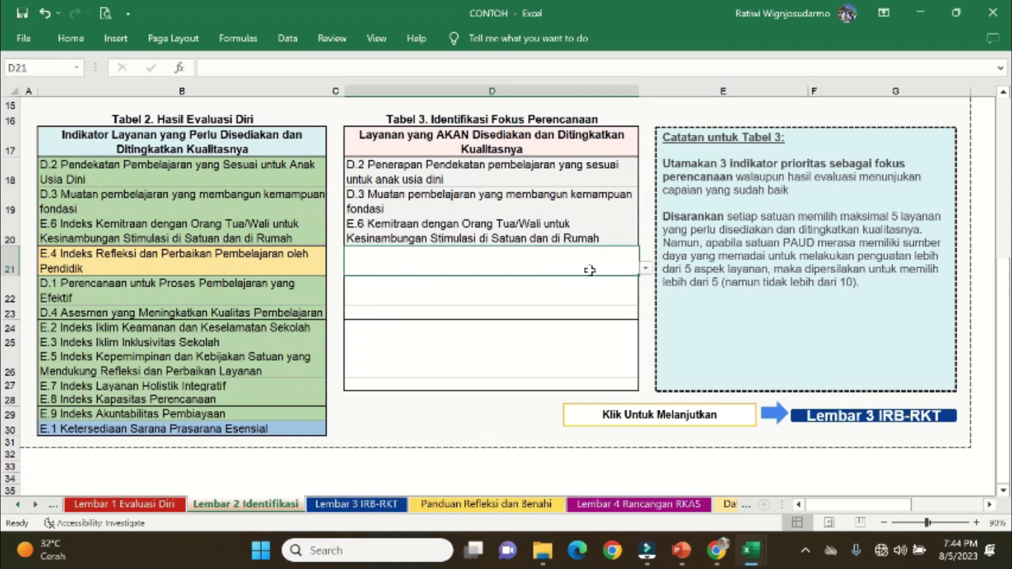
Choose E.4 Refleksi dan Perbaikan Pembelajaran oleh Pendidik as the fourth service in Tabel 3.
left_click(645, 271)
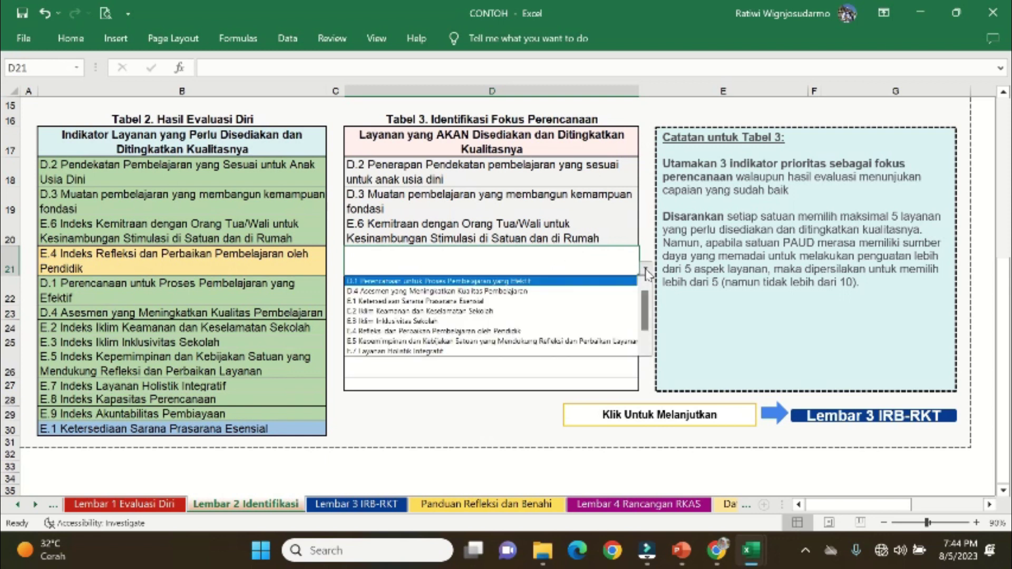
left_click(512, 331)
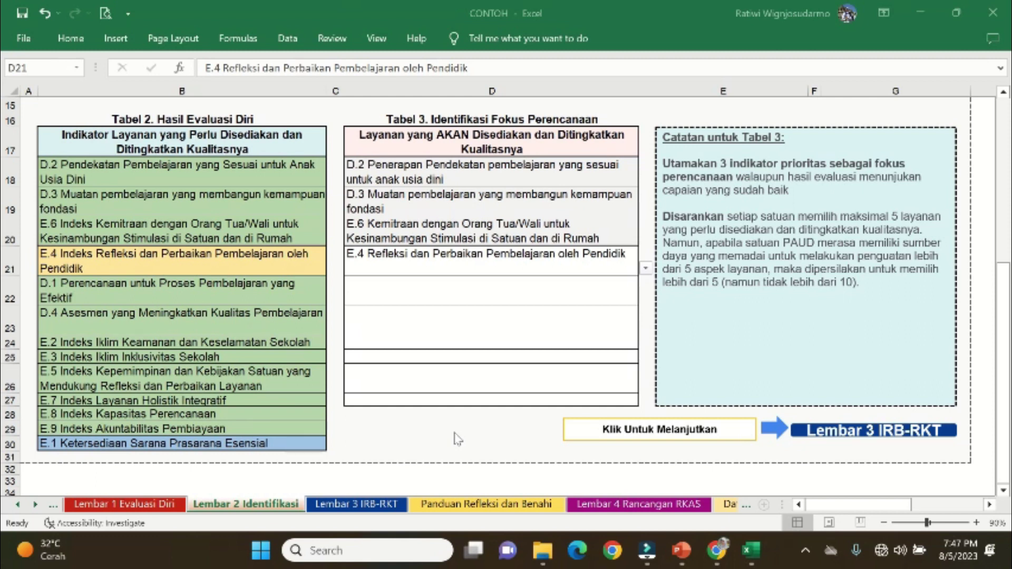
On the Lembar 3 IRB-RKT sheet, set row 1's Identifikasi in Tabel 4 to D.2 Pendekatan Pembelajaran yang Sesuai untuk Anak Usia Dini.
left_click(364, 505)
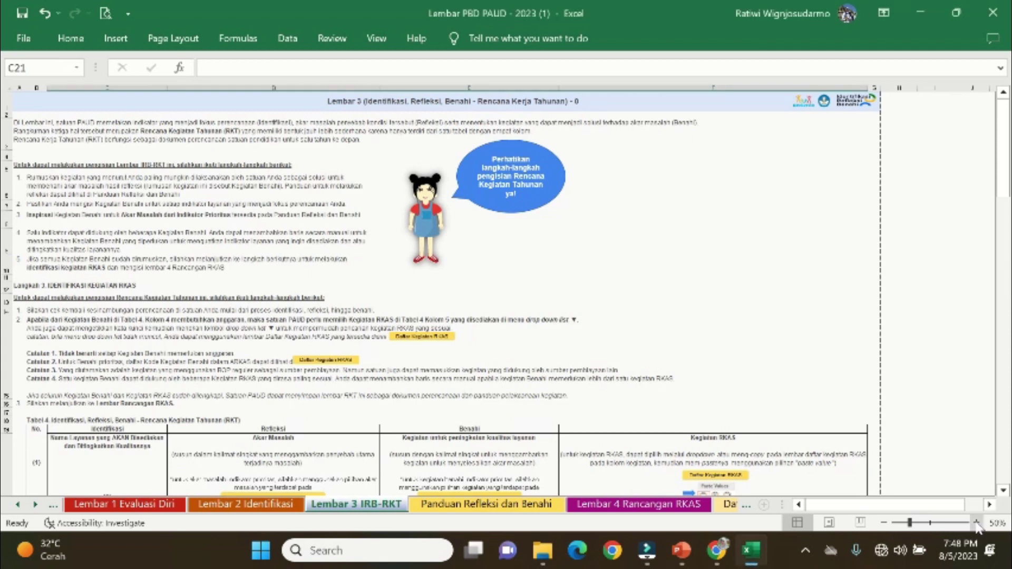
left_click(977, 523)
left_click(977, 523)
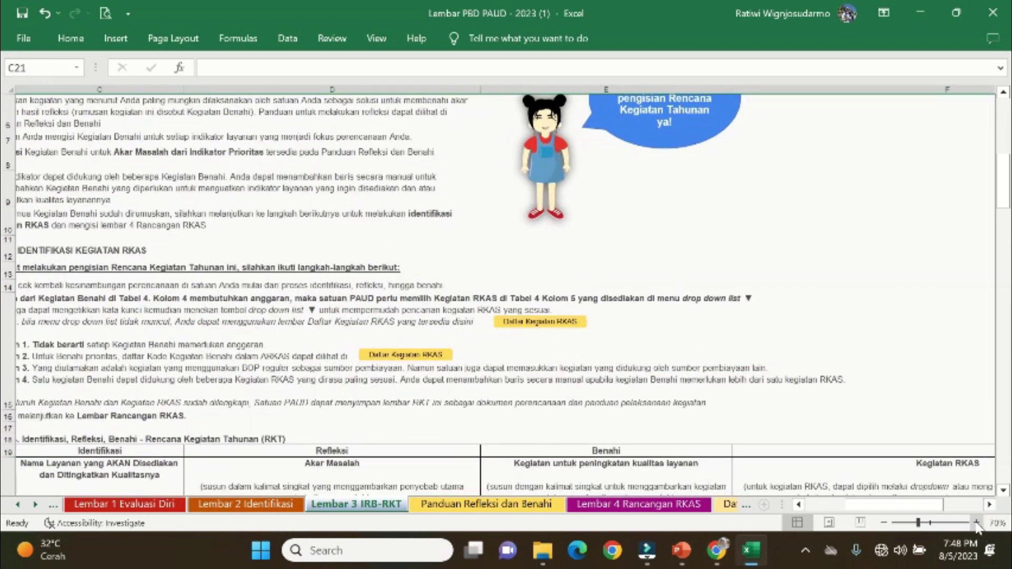
left_click(976, 523)
left_click(977, 523)
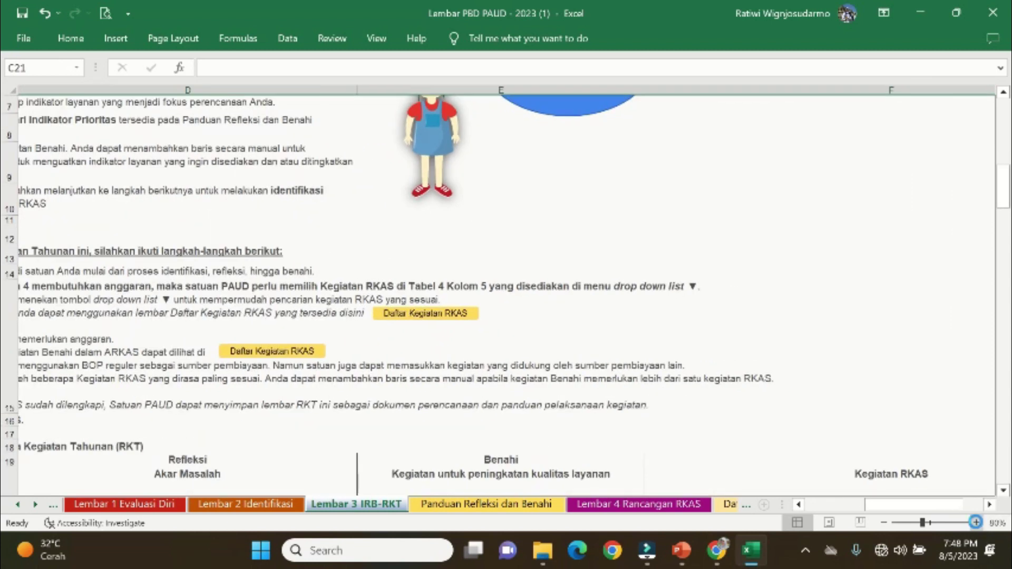
left_click_drag(902, 505, 826, 512)
left_click_drag(1004, 192, 1003, 291)
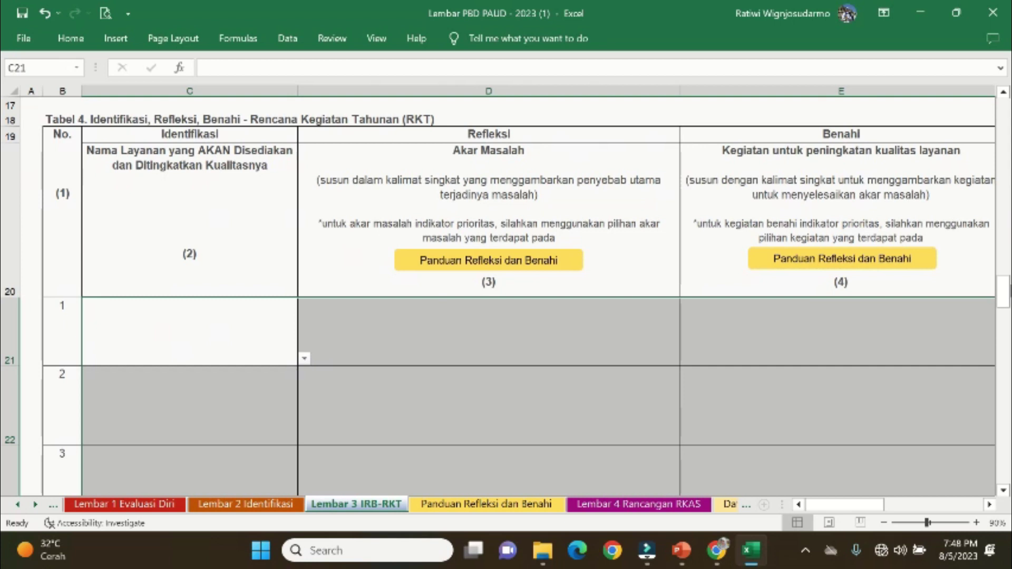
left_click(194, 337)
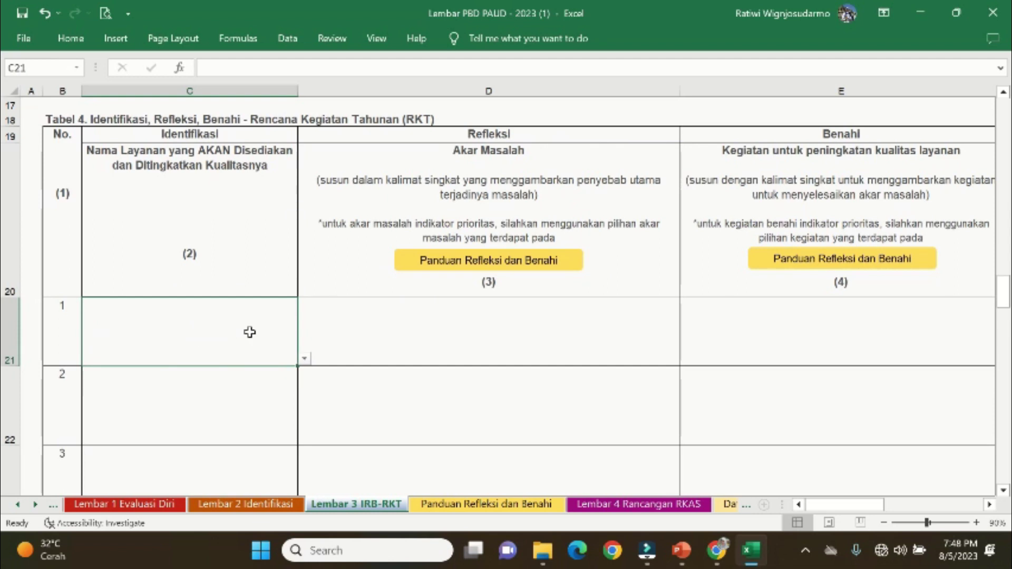
left_click(241, 416)
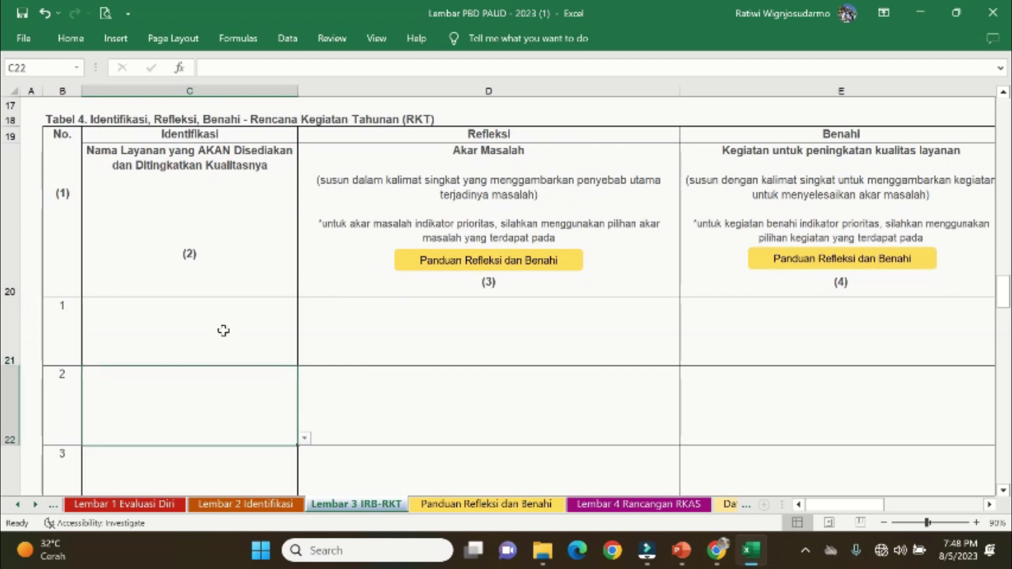
left_click(224, 330)
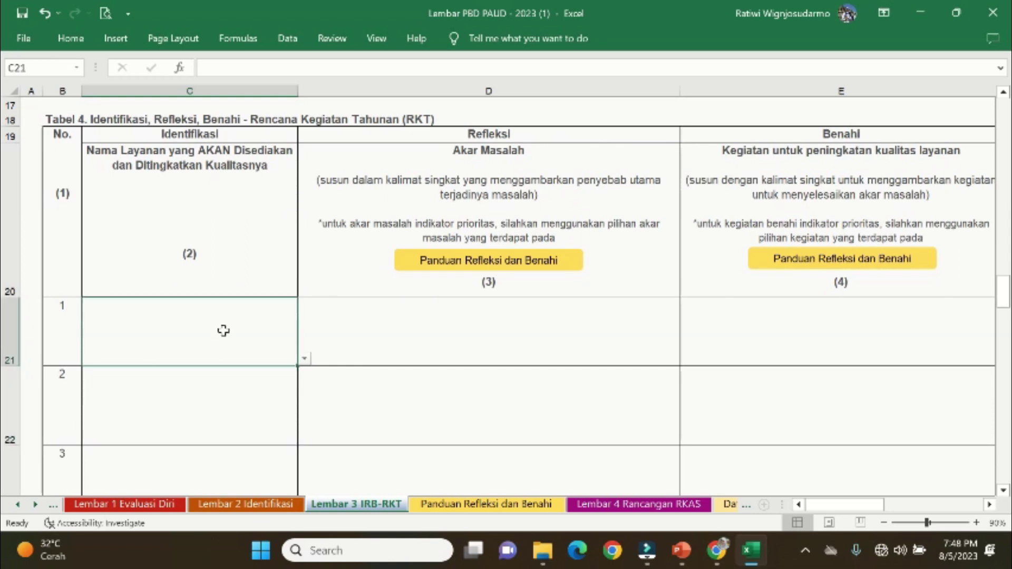
left_click(305, 360)
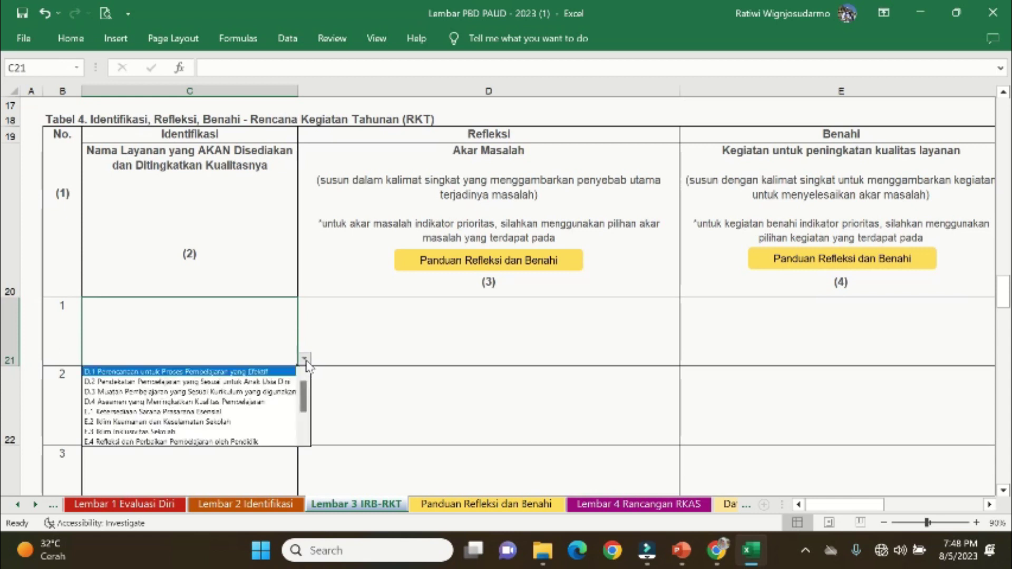
left_click(274, 380)
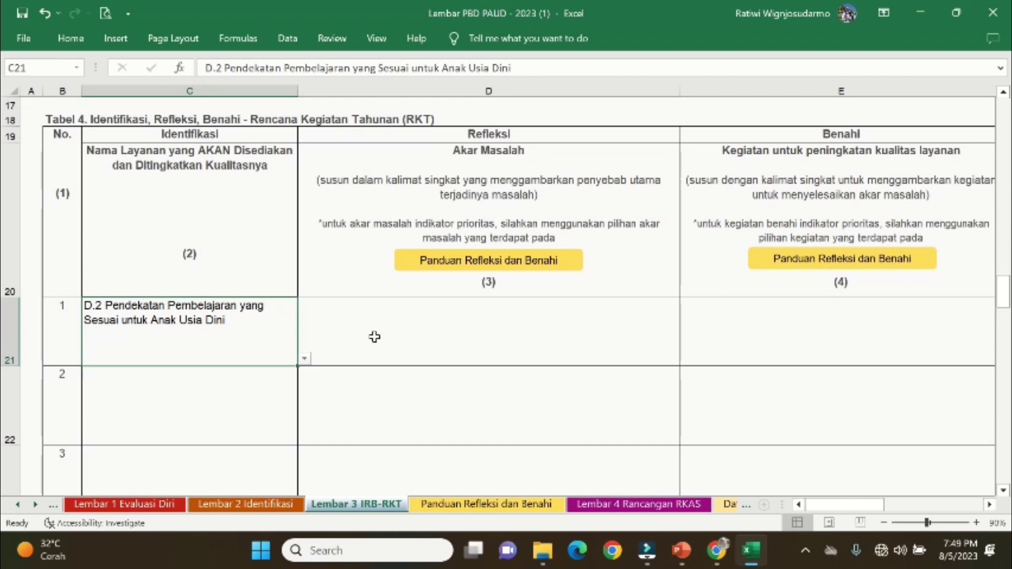
Copy the D.2 root cause starting "Satuan masih perlu penguatan" from Panduan Refleksi dan Benahi into row 1's Akar Masalah in Tabel 4.
left_click(505, 505)
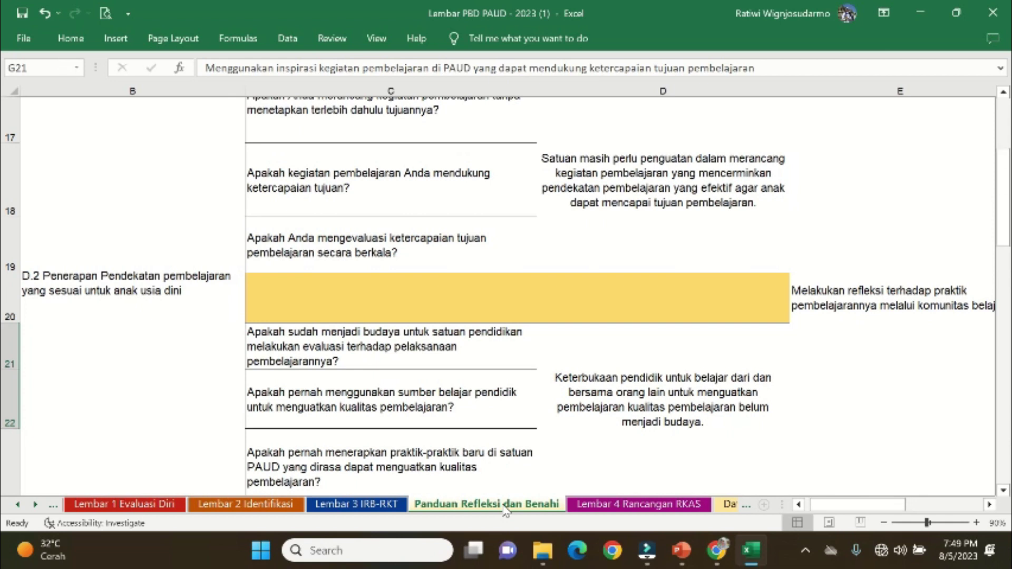
mouse_move(1002, 173)
left_mouse_down()
mouse_move(1008, 103)
mouse_move(1008, 155)
left_mouse_up()
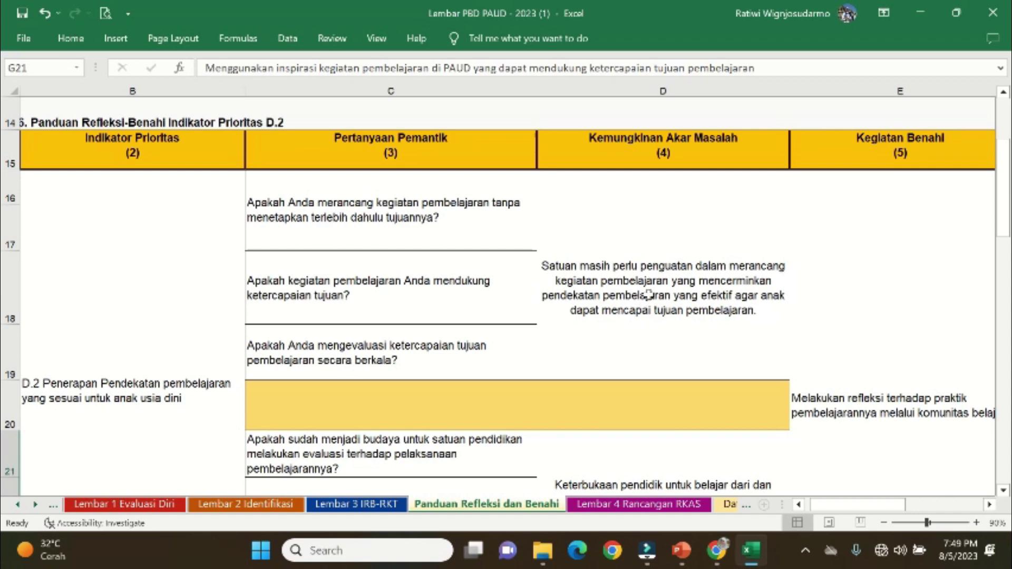
left_click(649, 295)
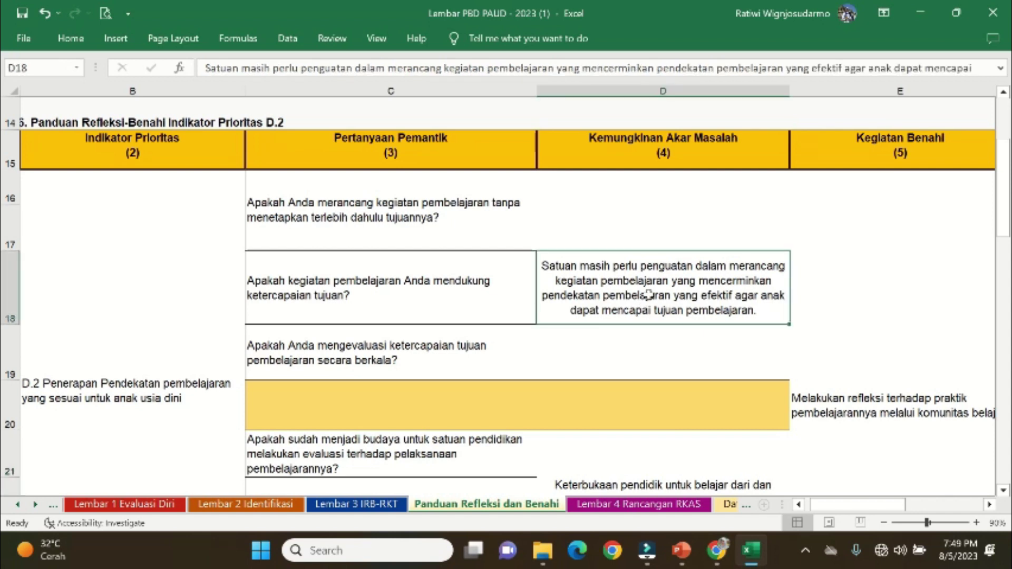
key("ctrl+c")
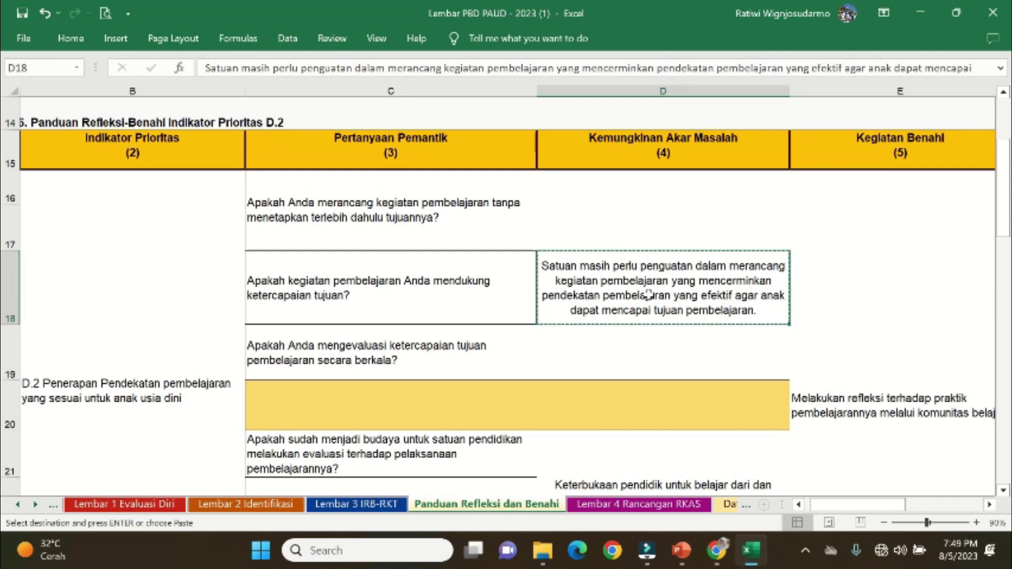
left_click(348, 508)
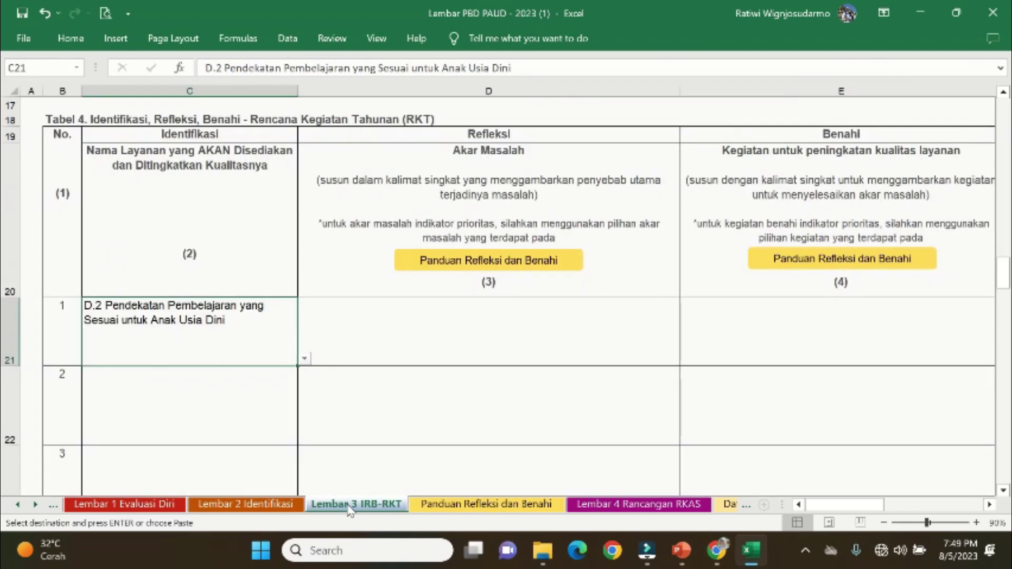
left_click(432, 332)
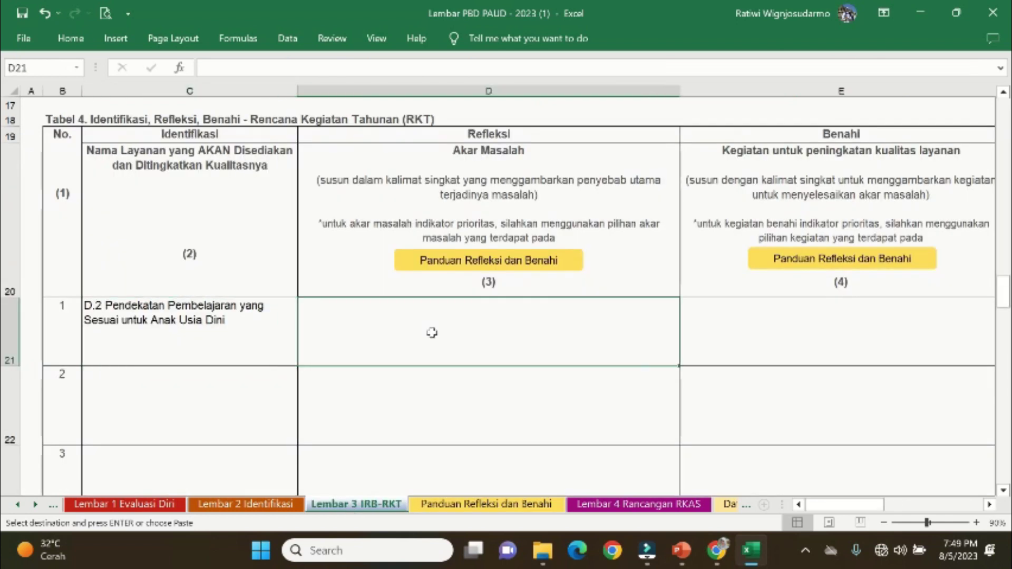
key("ctrl+v")
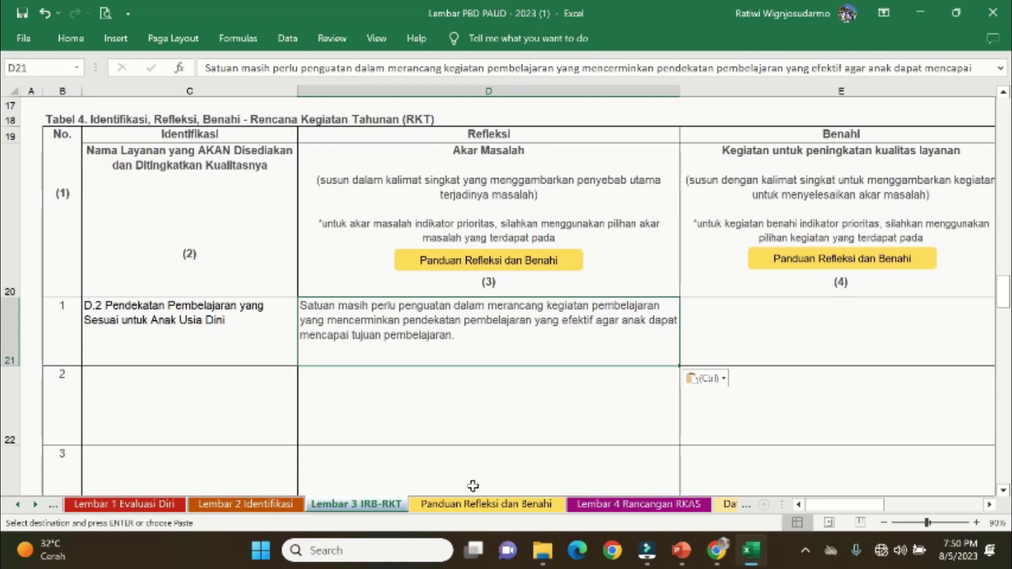
Copy the D.2 guide's Inspirasi 1, "Menggunakan komunitas belajar di satuan pendidikan untuk melakukan refleksi praktik pembelajaran", into row 1's Benahi cell on Lembar 3.
left_click(499, 505)
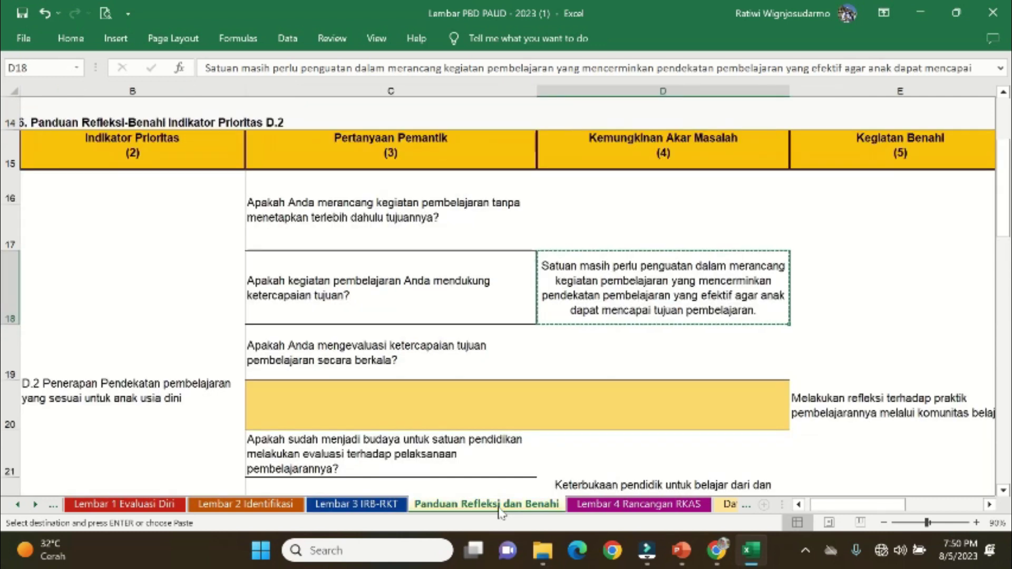
left_click_drag(829, 508, 840, 513)
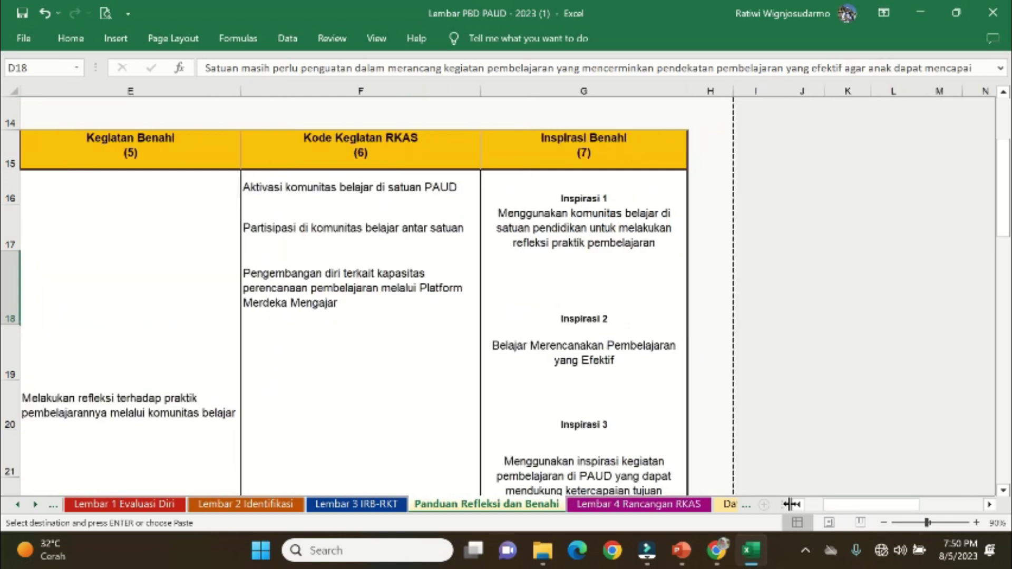
left_click(799, 505)
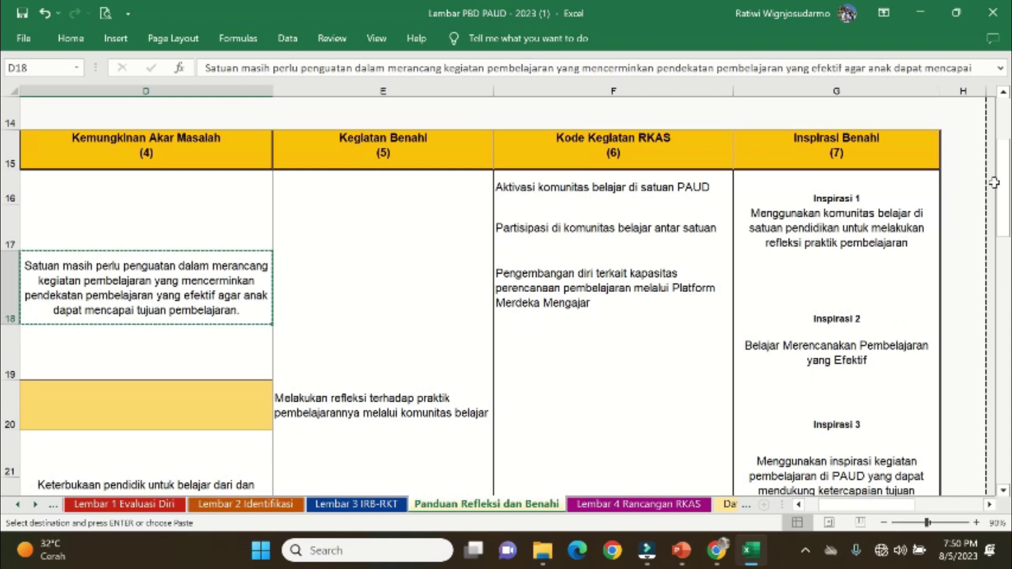
left_click_drag(1005, 184, 1004, 196)
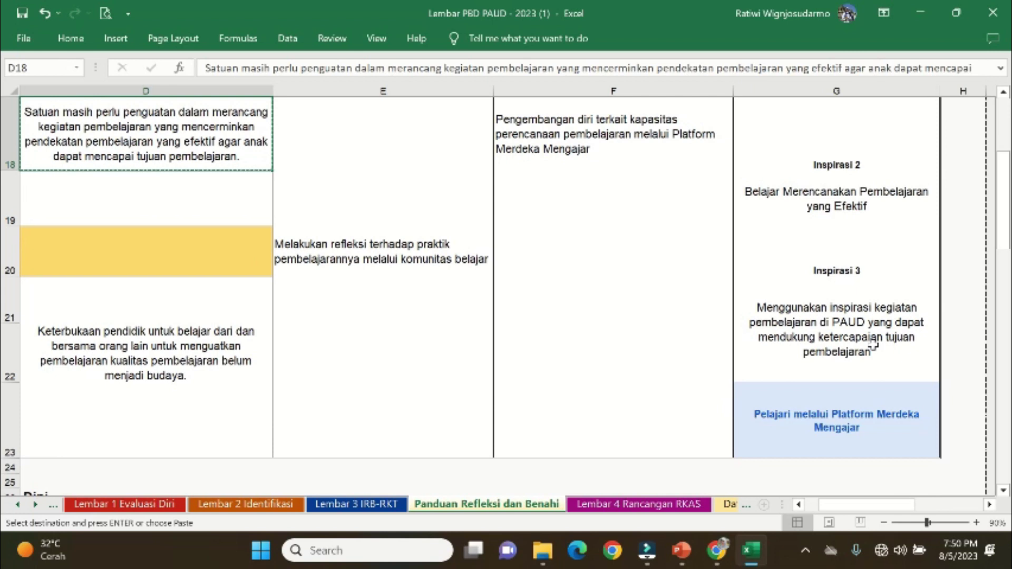
left_click_drag(1004, 191, 1006, 183)
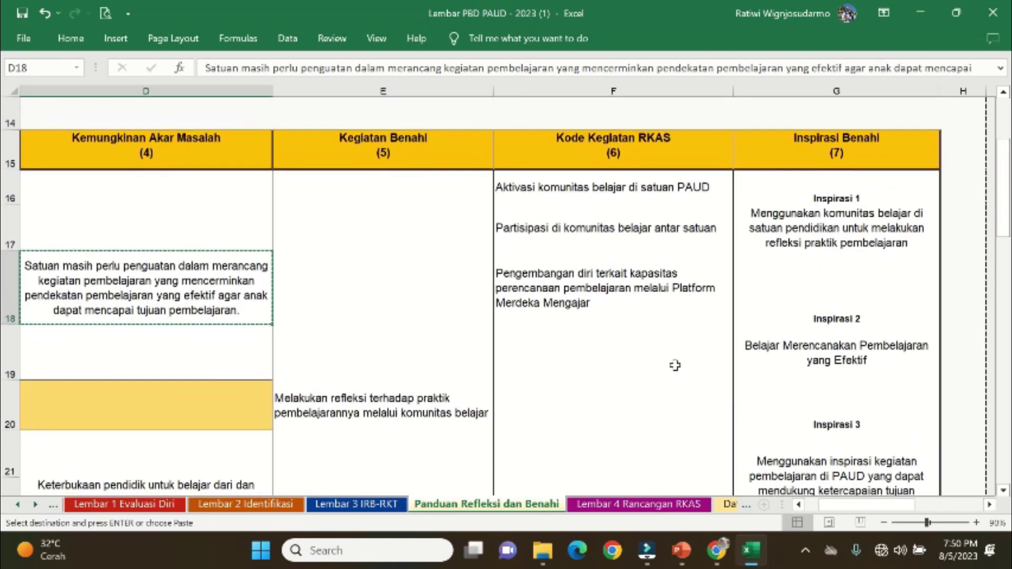
left_click(837, 239)
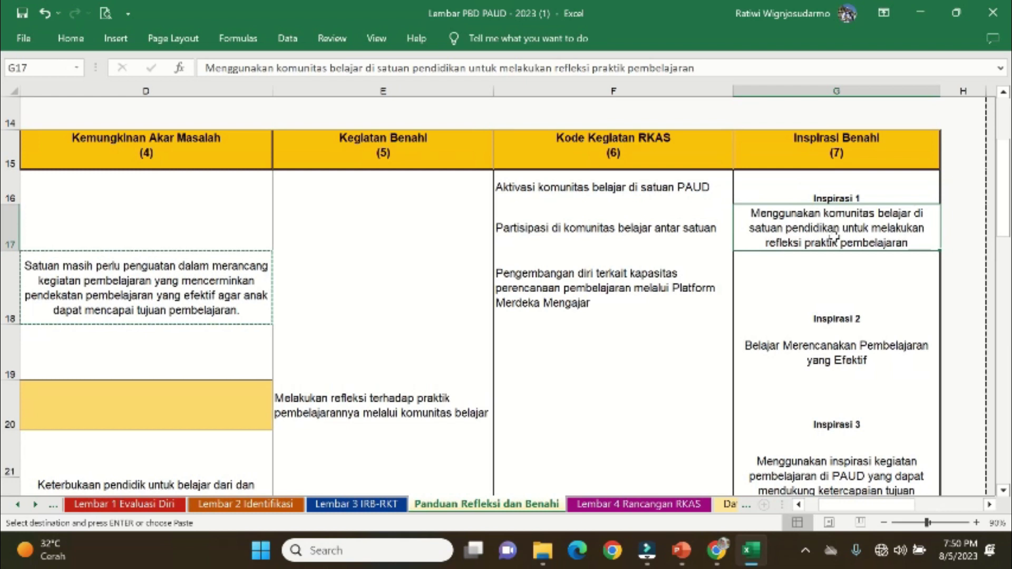
key("ctrl+c")
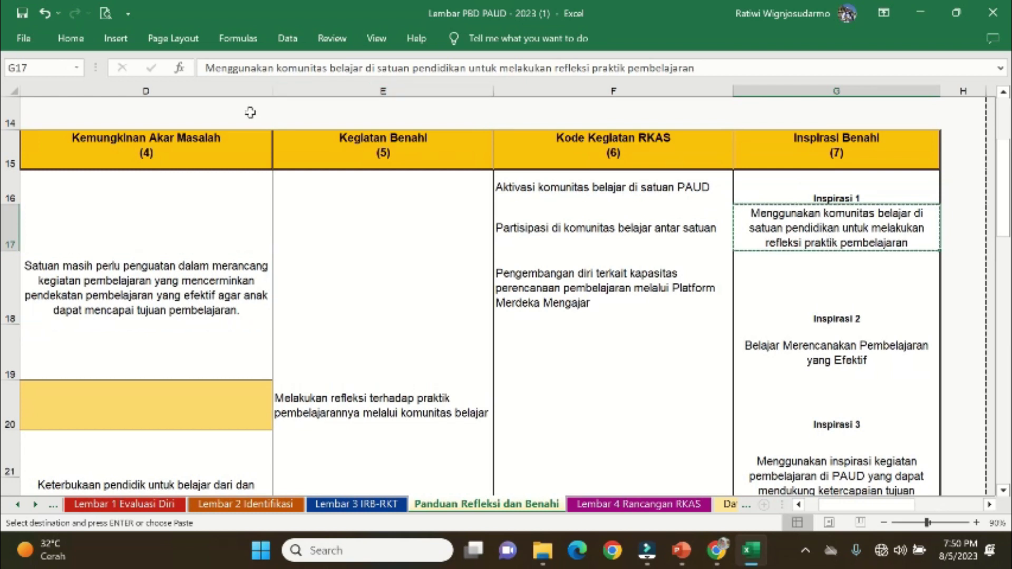
left_click(364, 506)
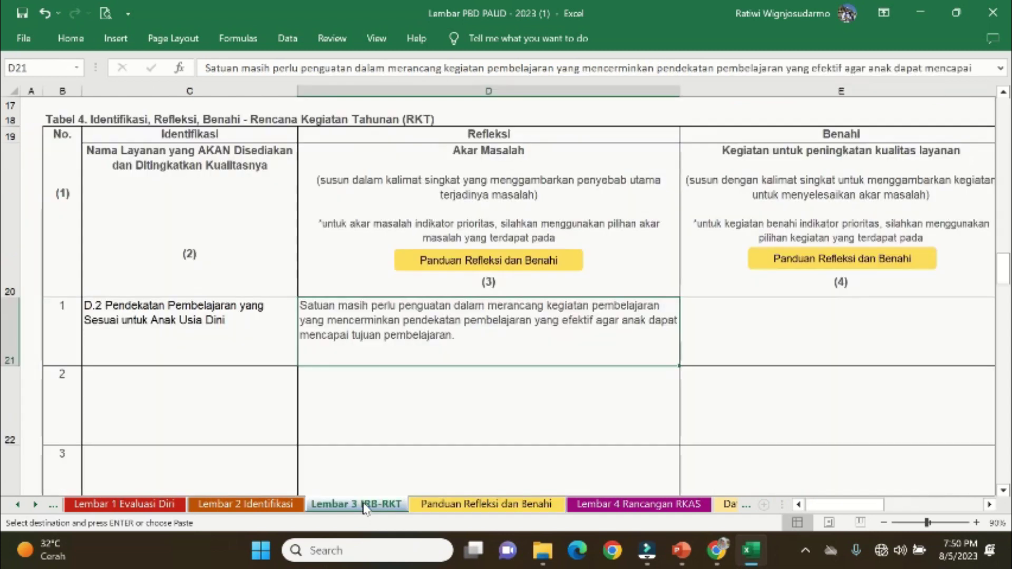
left_click(783, 337)
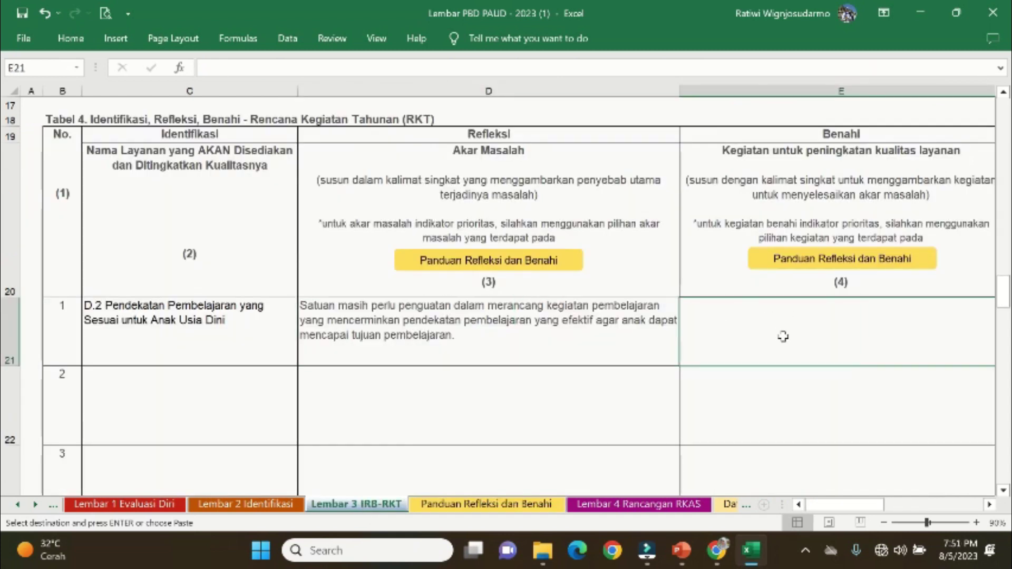
key("ctrl+v")
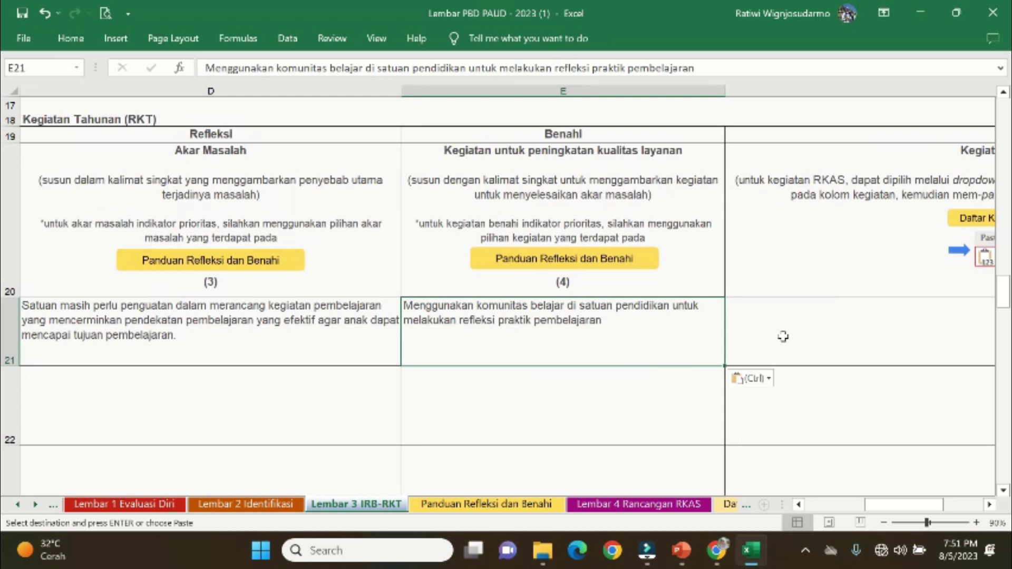
Copy the D.2 root cause starting "Keterbukaan pendidik untuk belajar" from Panduan Refleksi dan Benahi into row 2's Akar Masalah on Lembar 3.
left_click(503, 505)
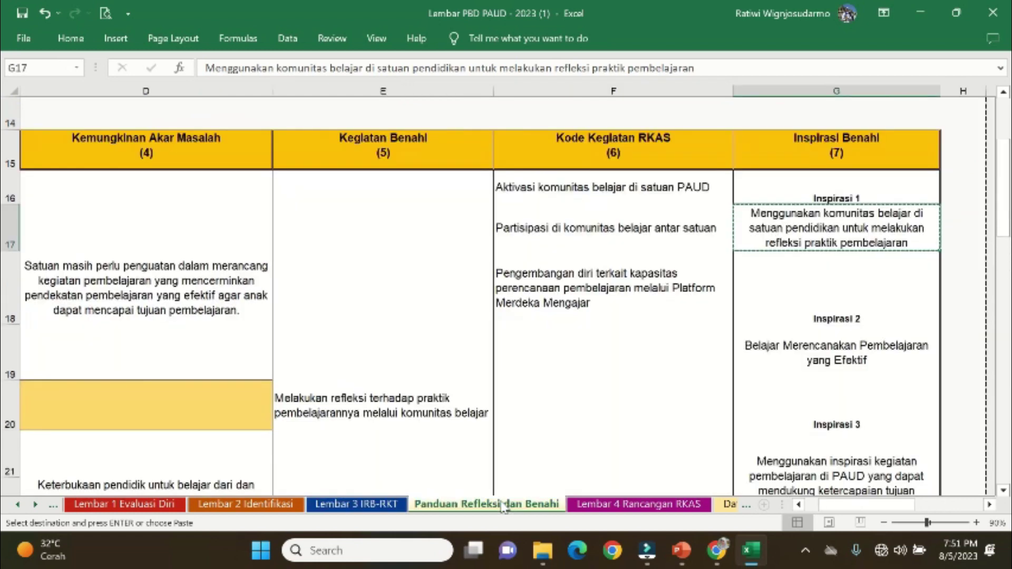
left_click_drag(836, 505, 814, 509)
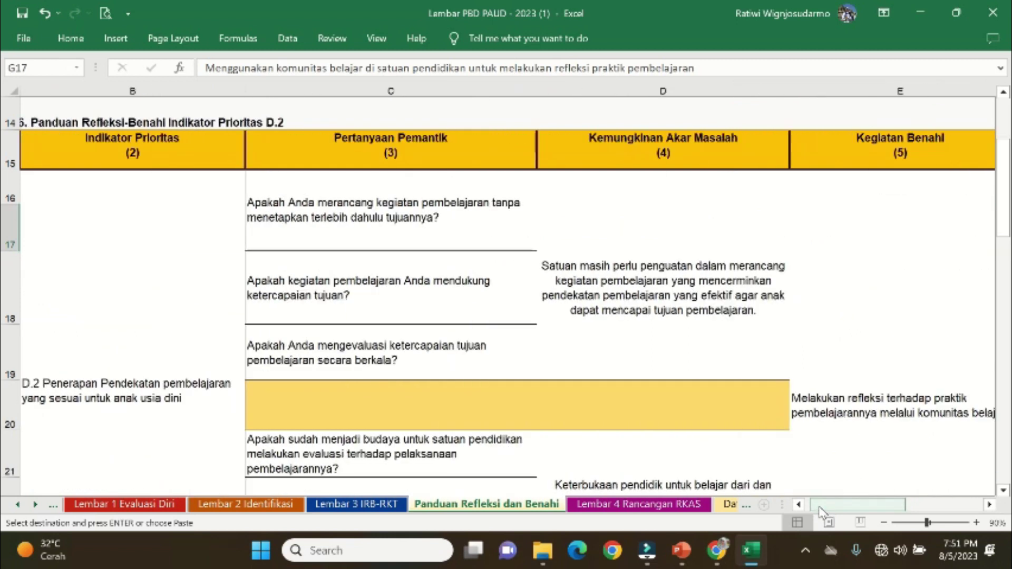
left_click(1003, 490)
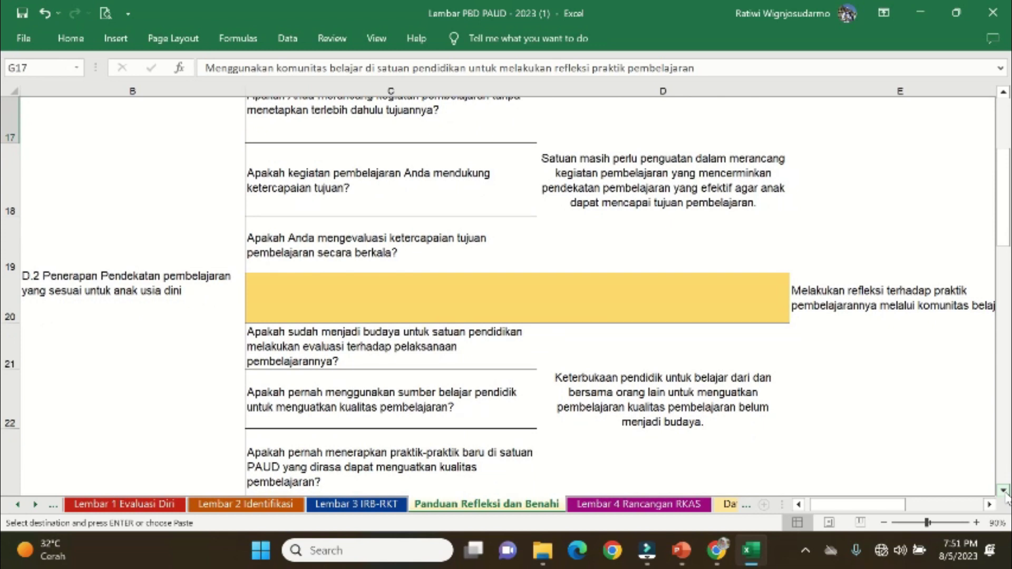
left_click(690, 416)
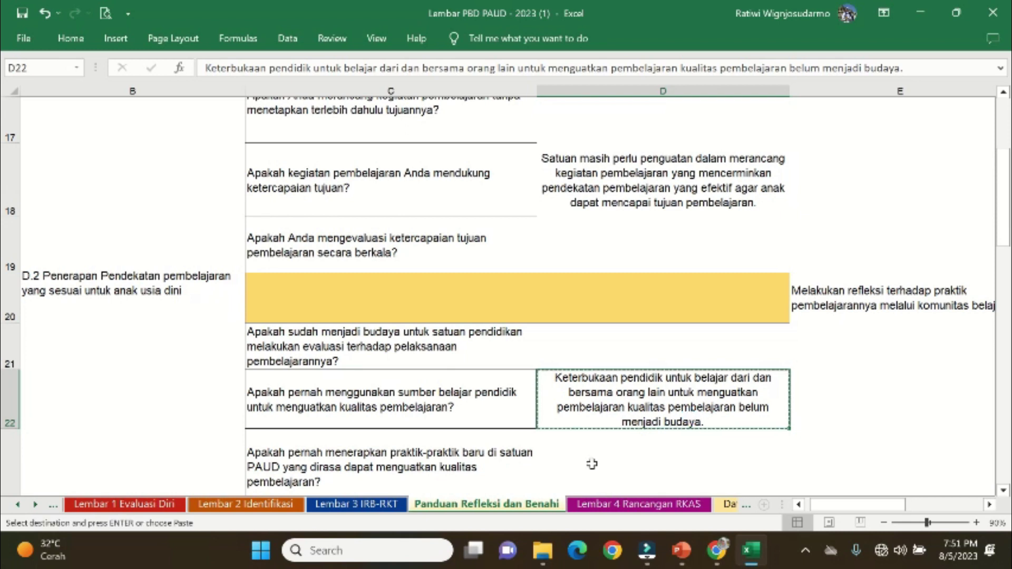
key("ctrl+Page_Up")
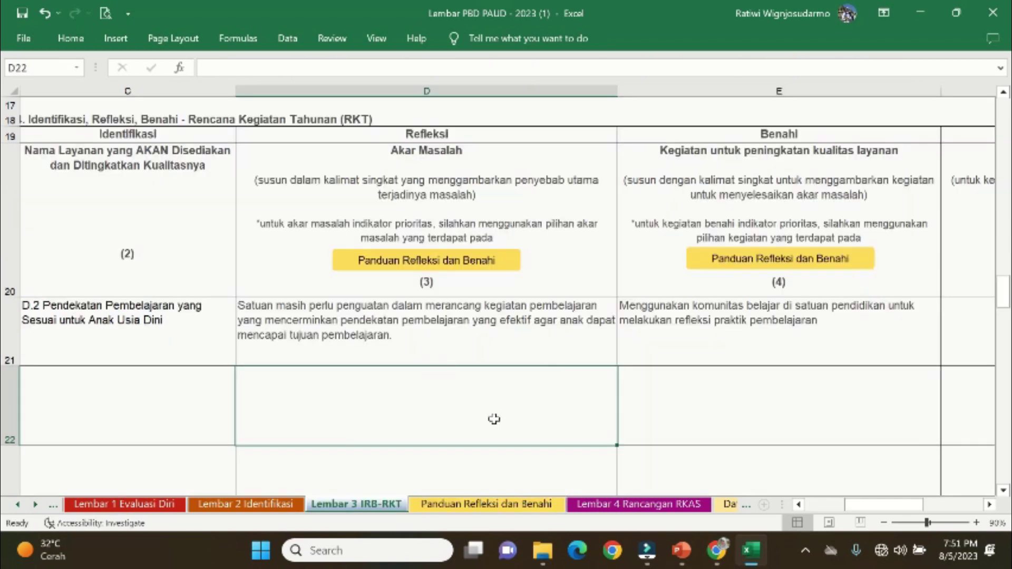
key("ctrl+v")
Copy the D.2 guide's Inspirasi 3, "Menggunakan inspirasi kegiatan pembelajaran di PAUD yang dapat mendukung ketercapaian tujuan pembelajaran", into row 2's Benahi cell on Lembar 3.
key("Tab")
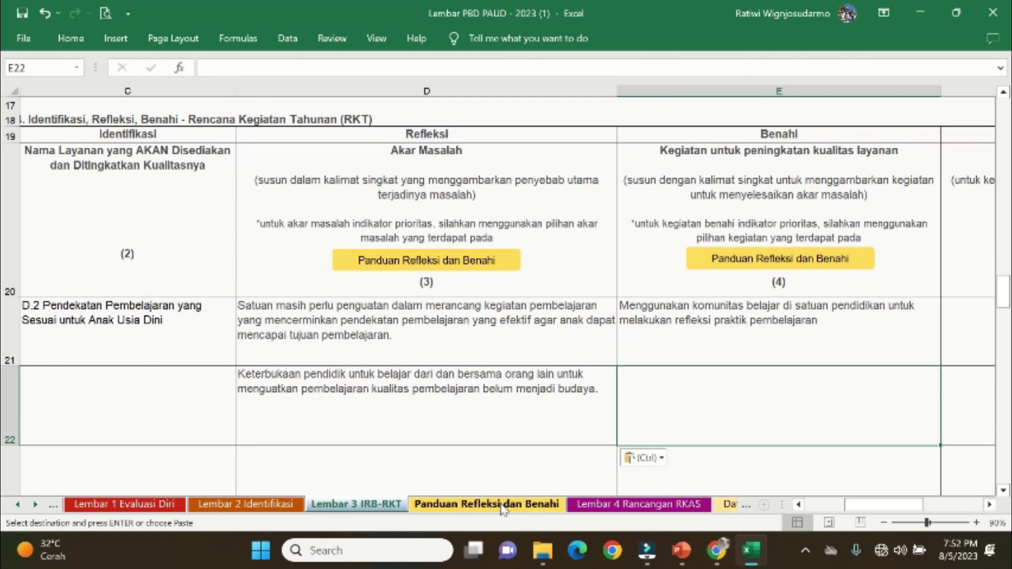
left_click(502, 505)
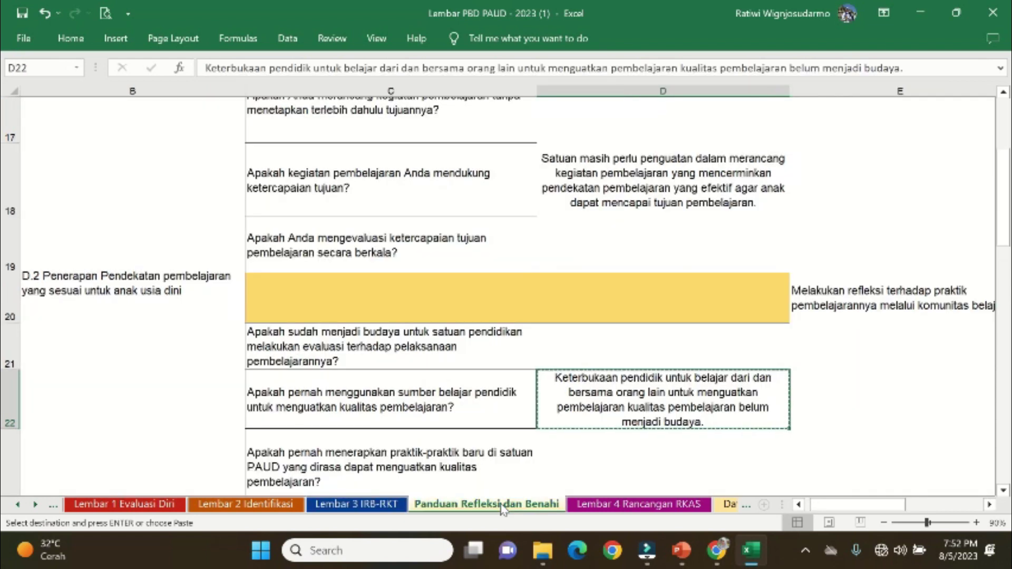
left_click(927, 306)
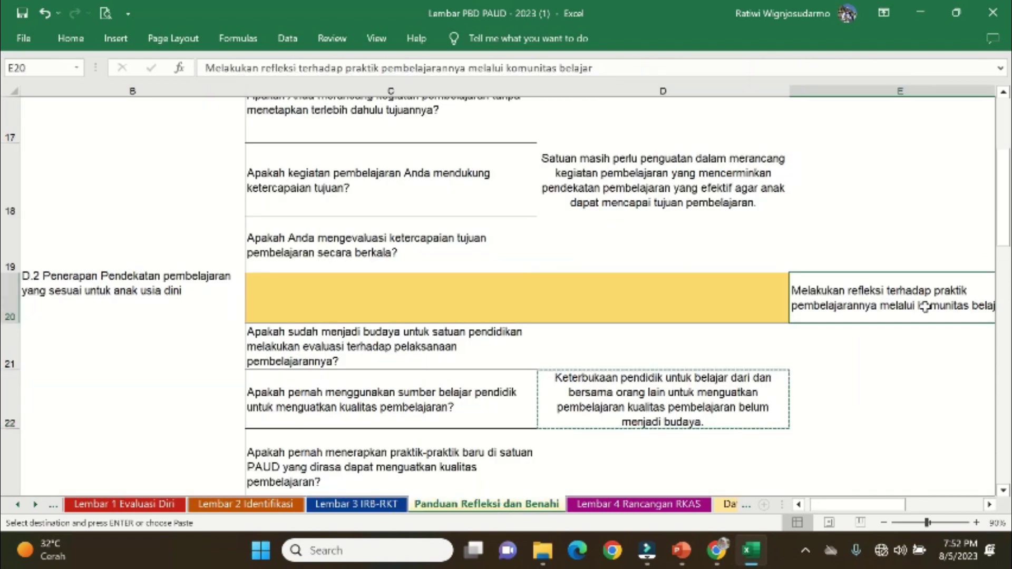
left_click_drag(878, 506, 889, 511)
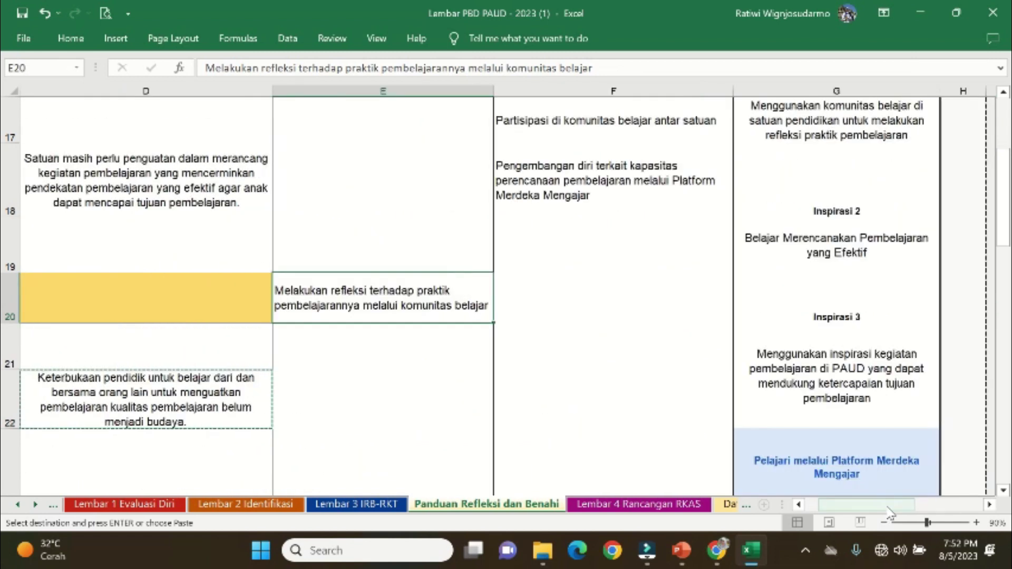
left_click(842, 245)
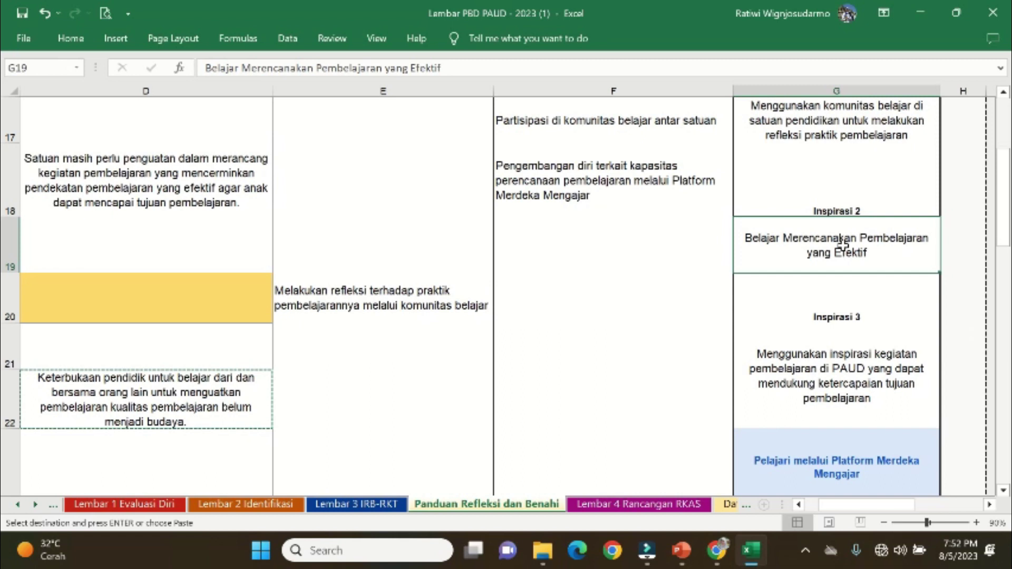
left_click(819, 368)
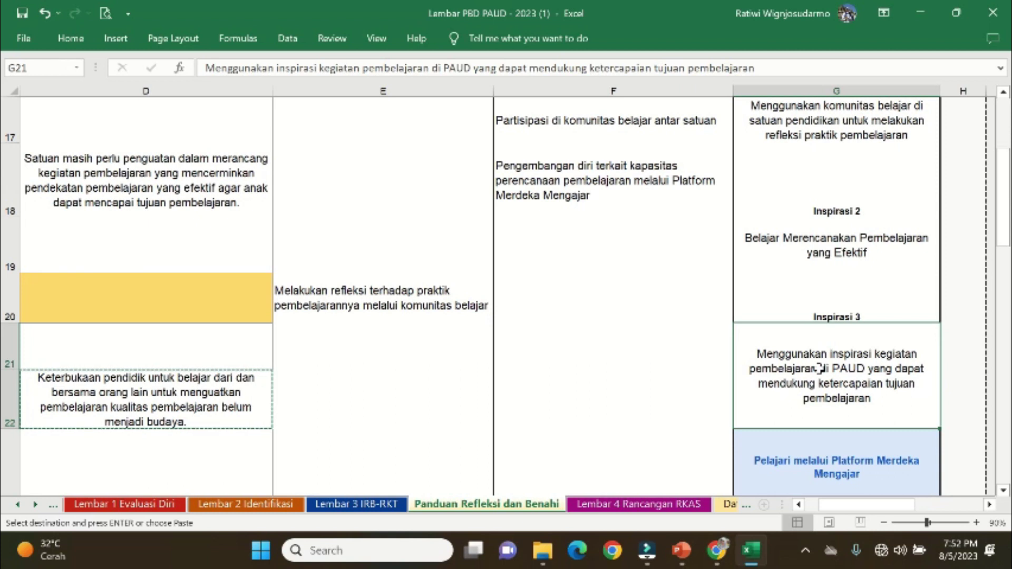
key("ctrl+c")
left_click(377, 506)
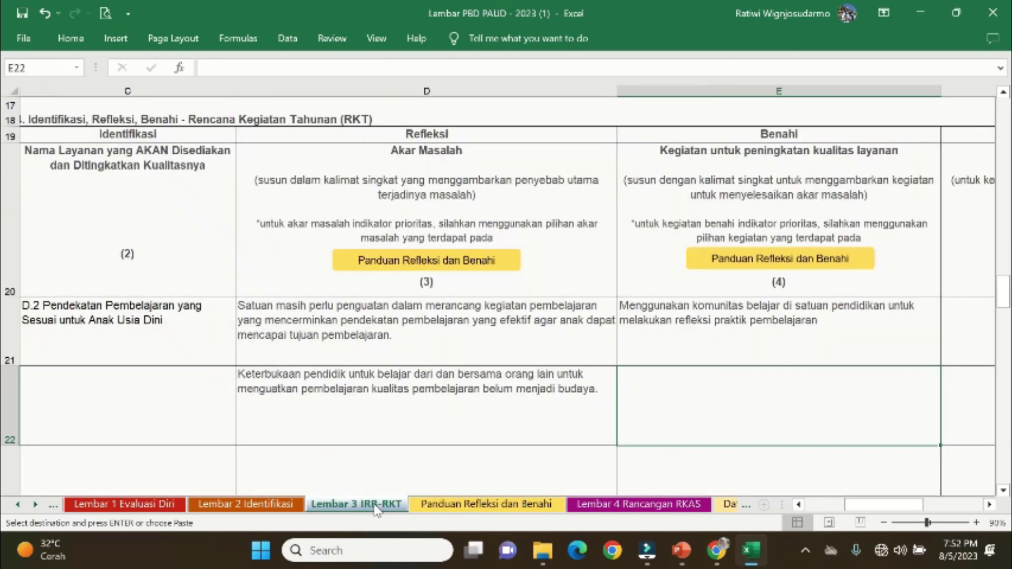
key("ctrl+v")
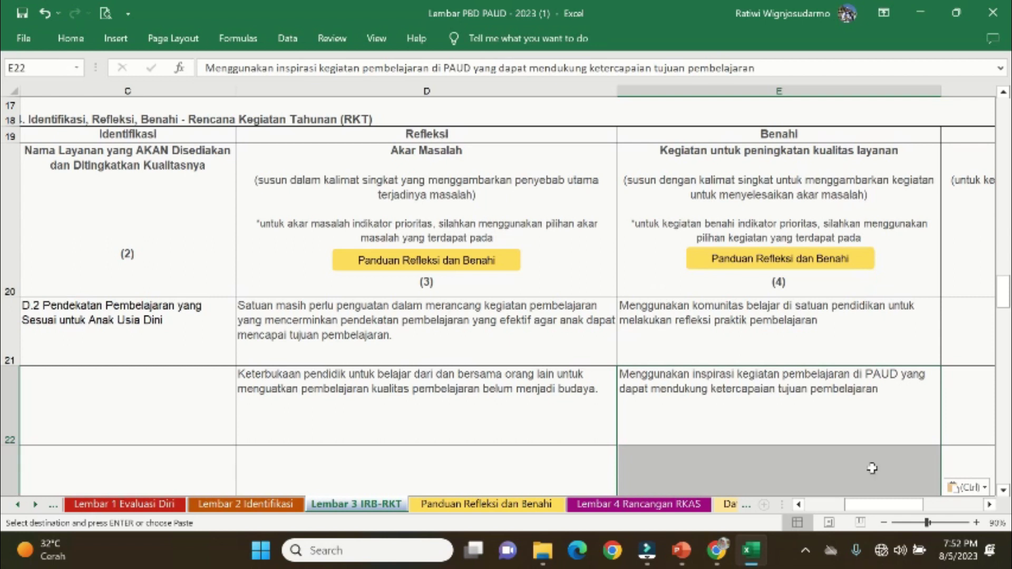
Copy activity 49, "pengembangan inovasi terkait konten pembelajaran dan metode pembelajaran", from Daftar Kegiatan RKAS into row 1's Kegiatan RKAS cell on Lembar 3.
left_click(989, 506)
left_click(989, 506)
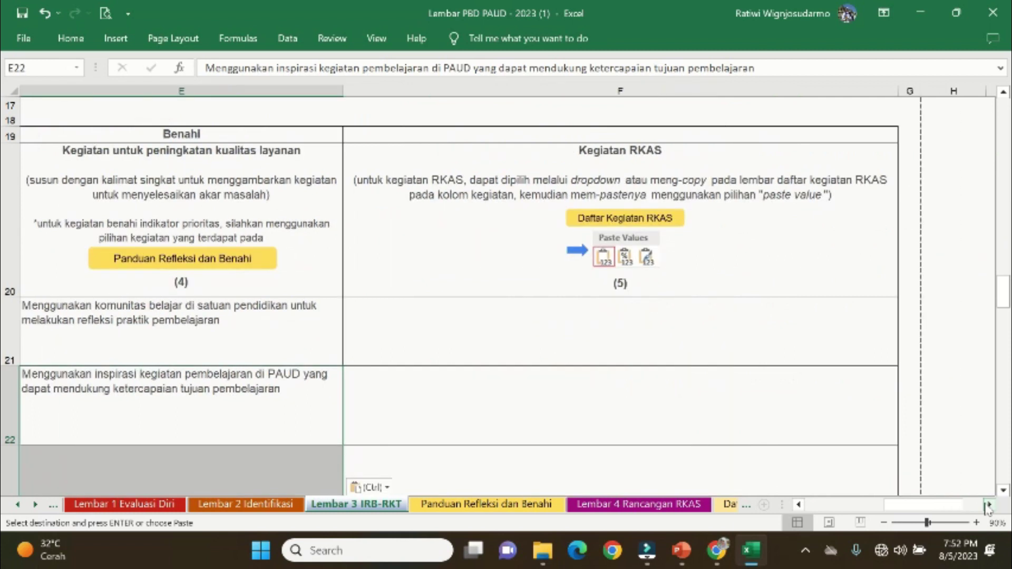
key("Up")
key("Right")
key("alt+Down")
key("Escape")
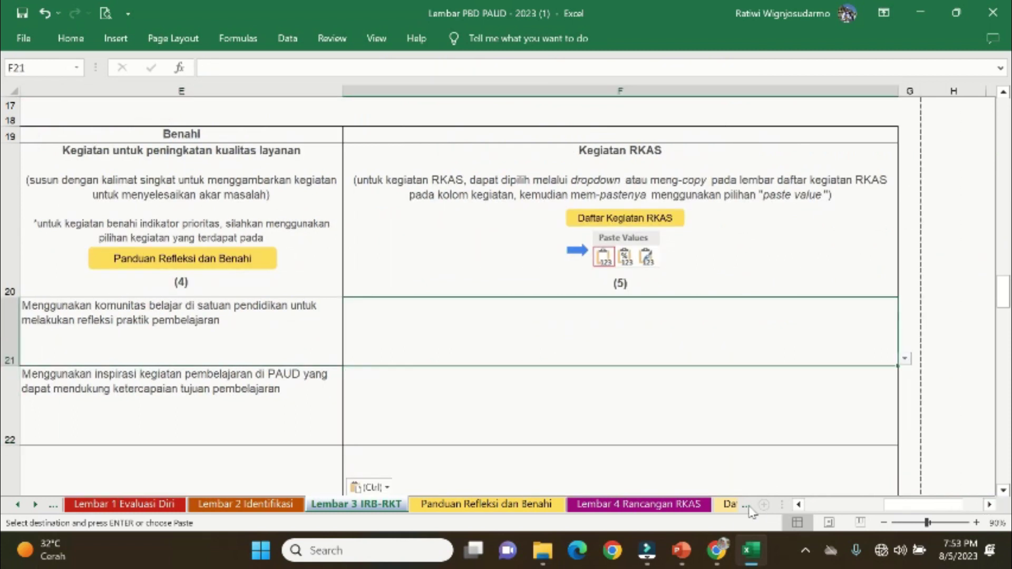
left_click(749, 508)
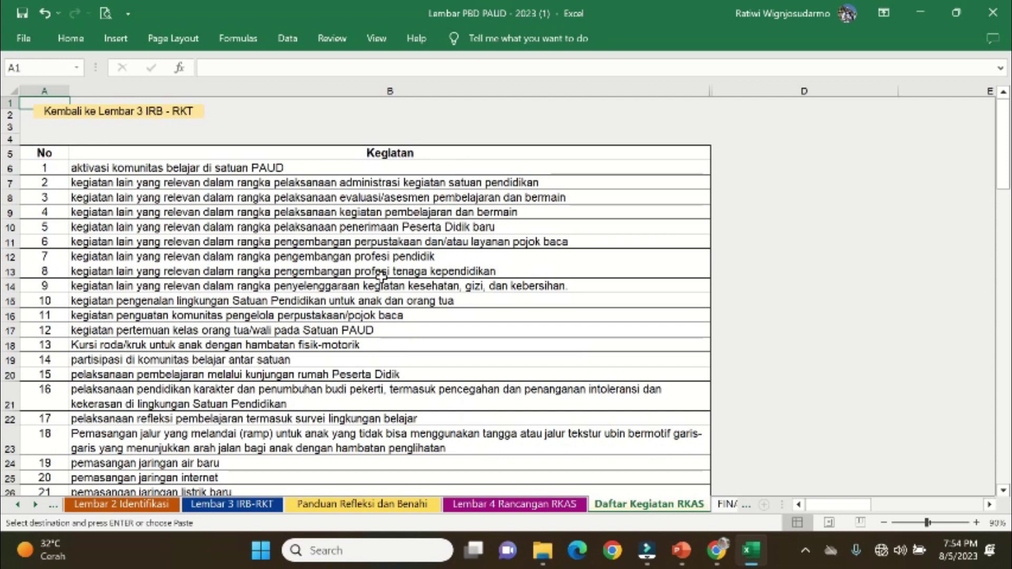
scroll(381, 275, "down", 11)
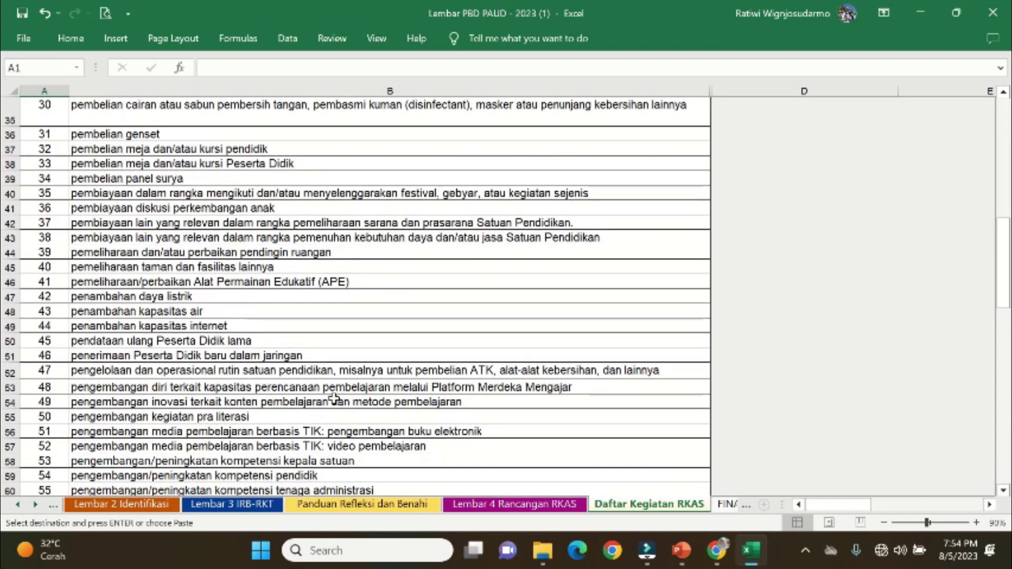
left_click(1003, 491)
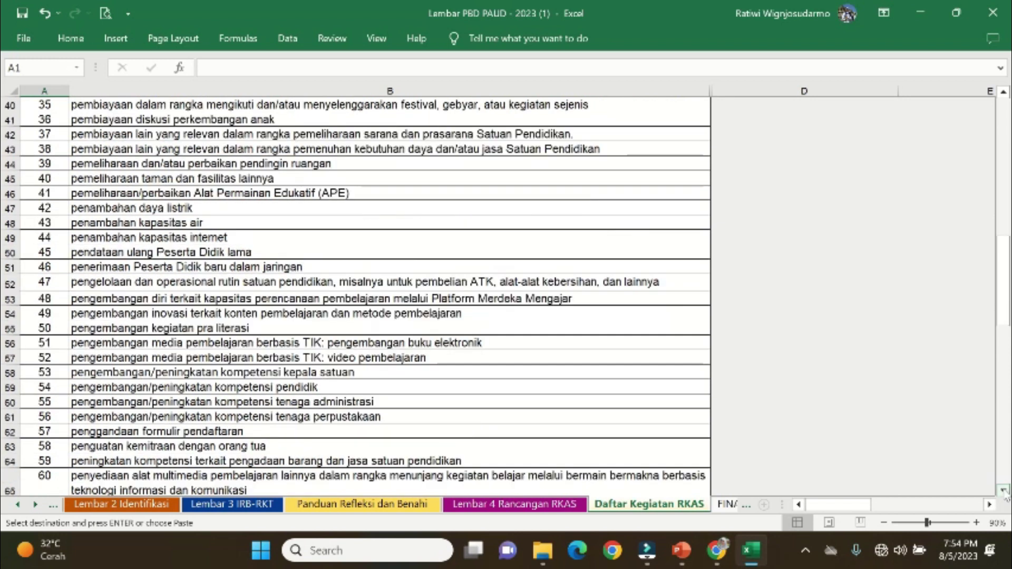
left_click(161, 314)
key("ctrl+c")
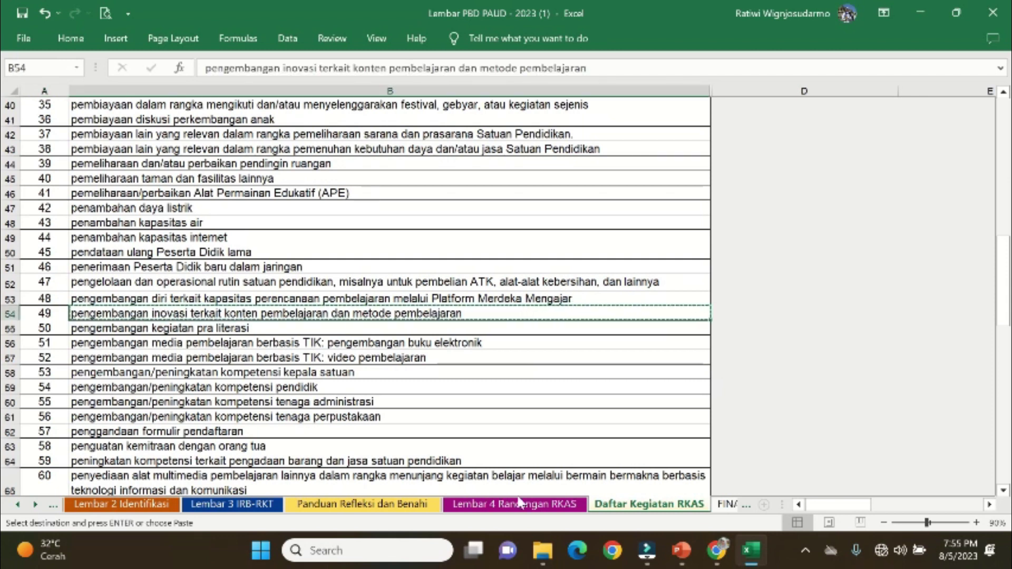
left_click(273, 508)
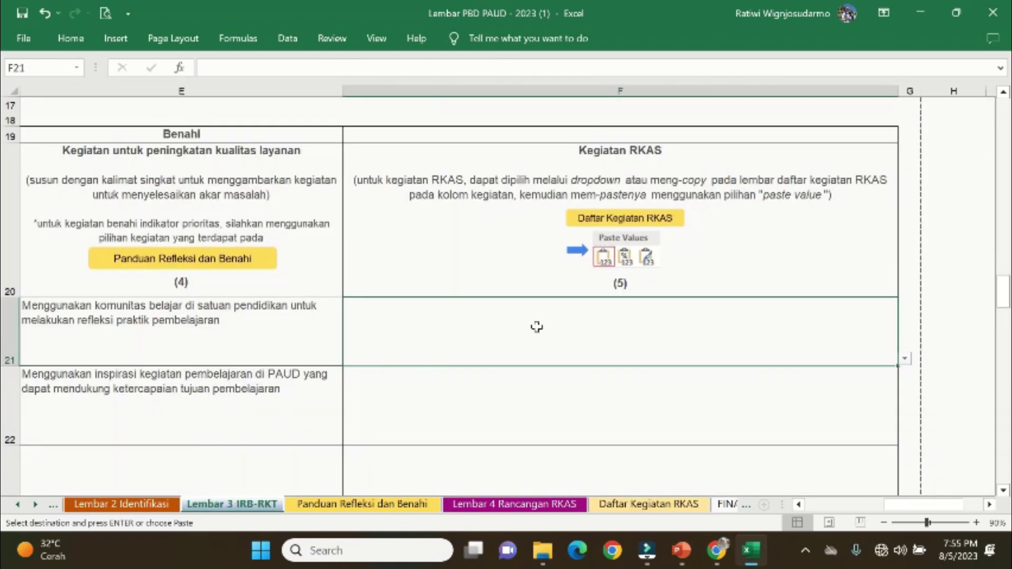
key("ctrl+v")
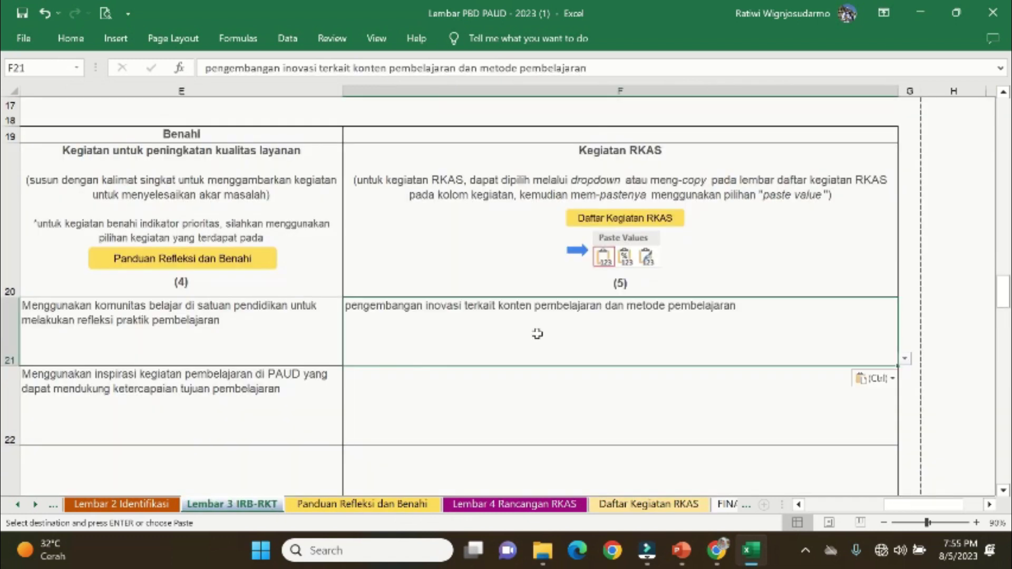
Copy activity 14, "partisipasi di komunitas belajar antar satuan", from Daftar Kegiatan RKAS into row 2's Kegiatan RKAS cell on Lembar 3.
left_click(520, 412)
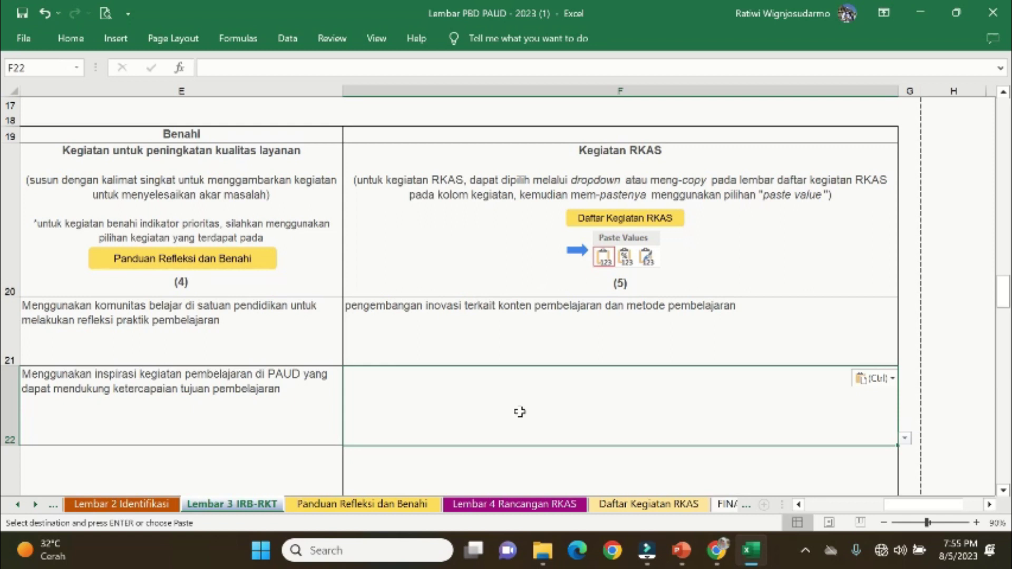
left_click(799, 505)
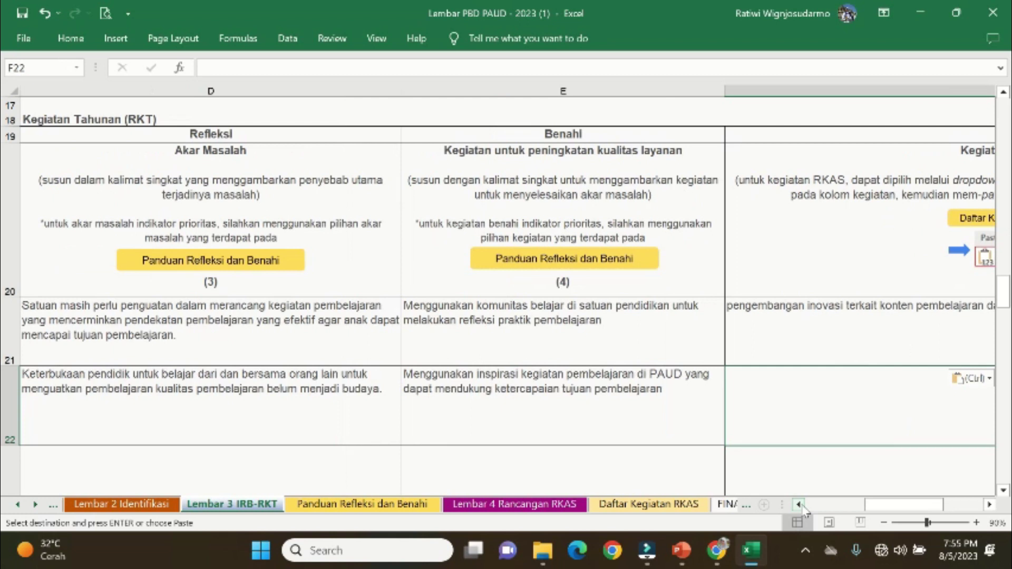
left_click(686, 505)
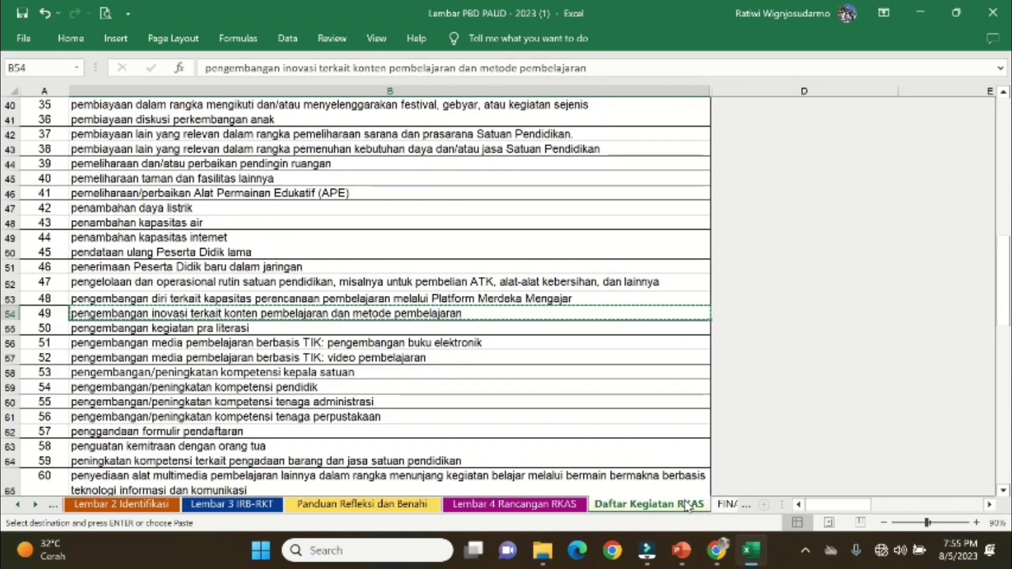
left_click(1004, 93)
scroll(1006, 100, "up", 9)
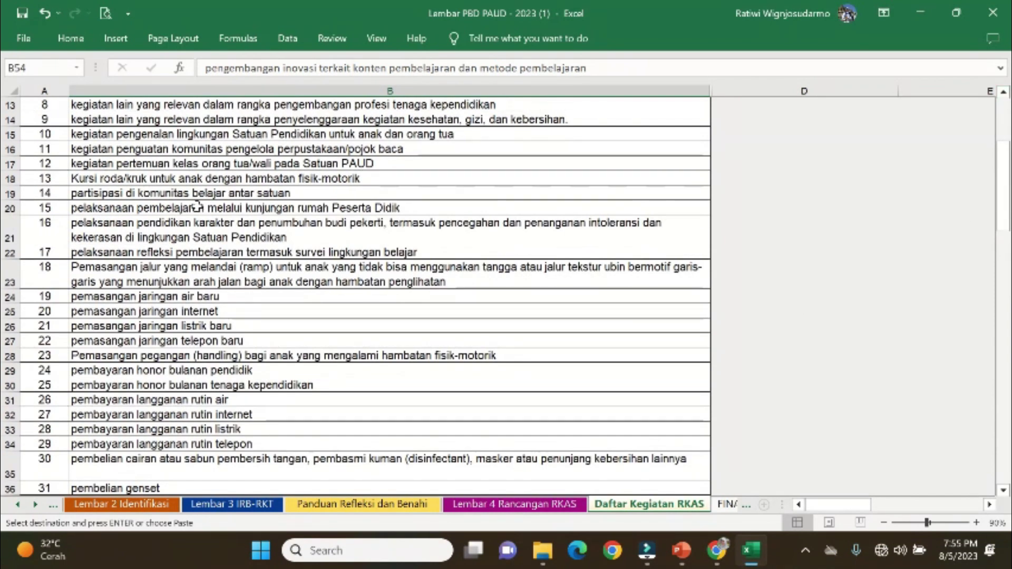
left_click(188, 194)
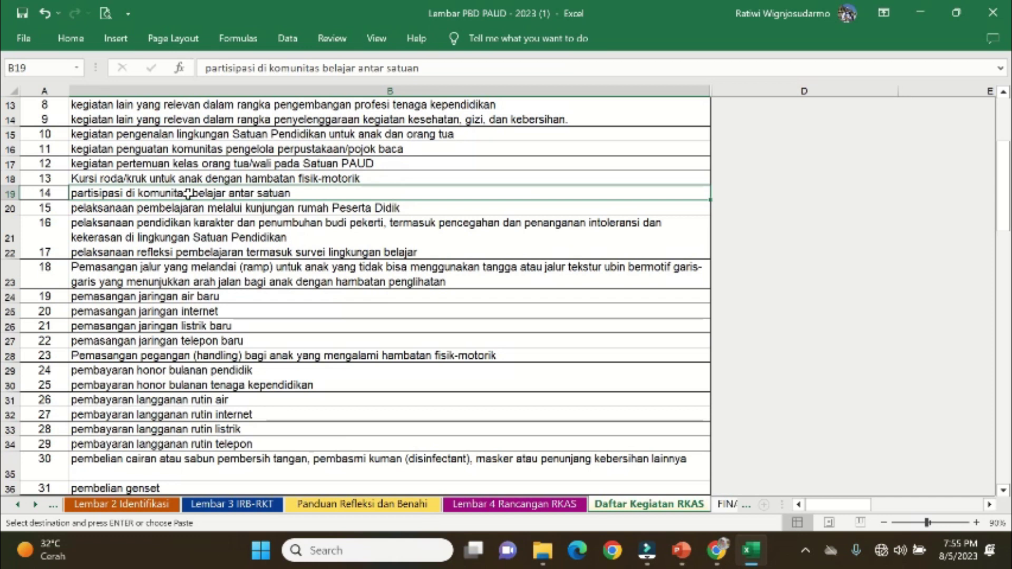
key("ctrl+c")
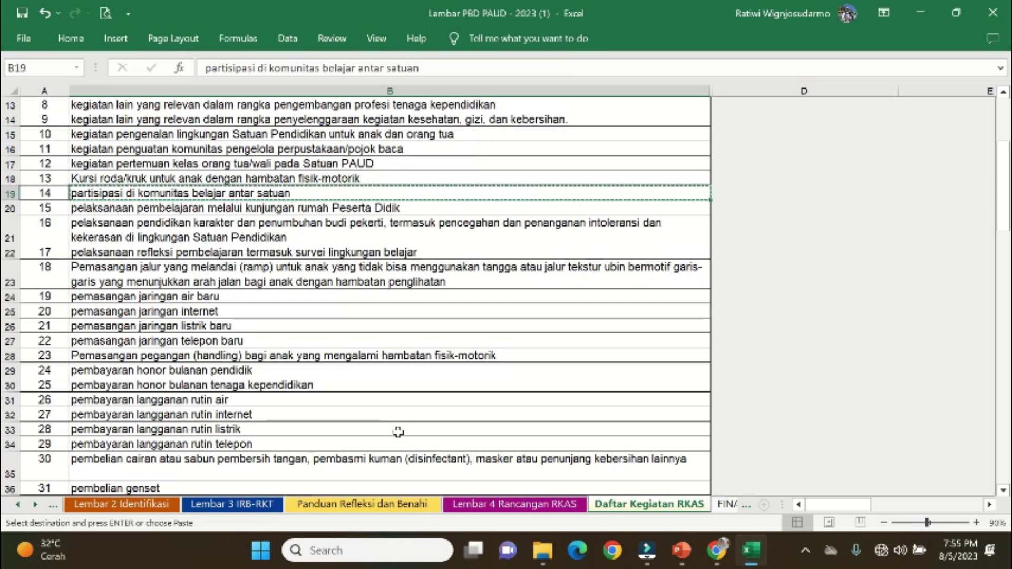
left_click(258, 505)
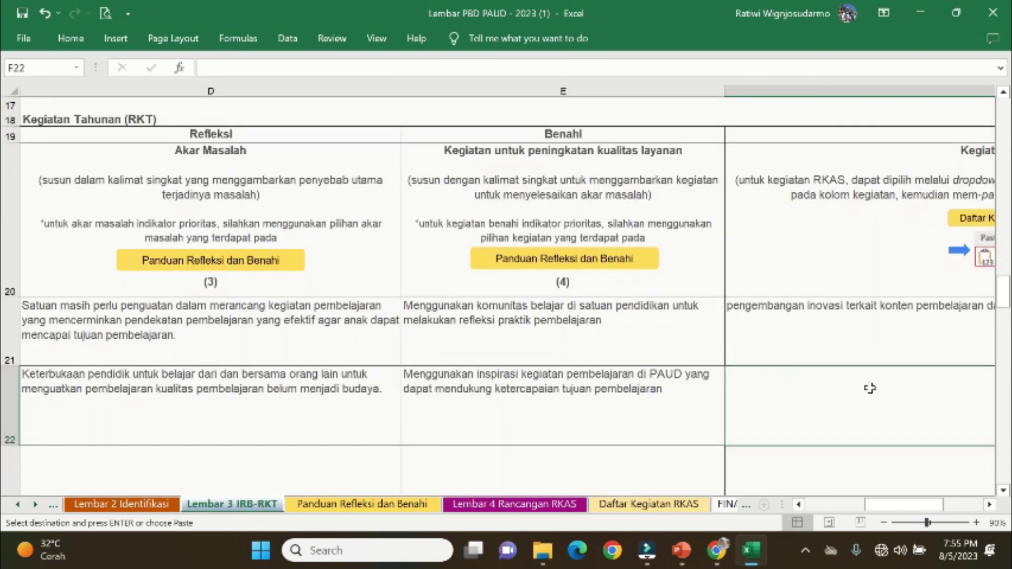
key("ctrl+v")
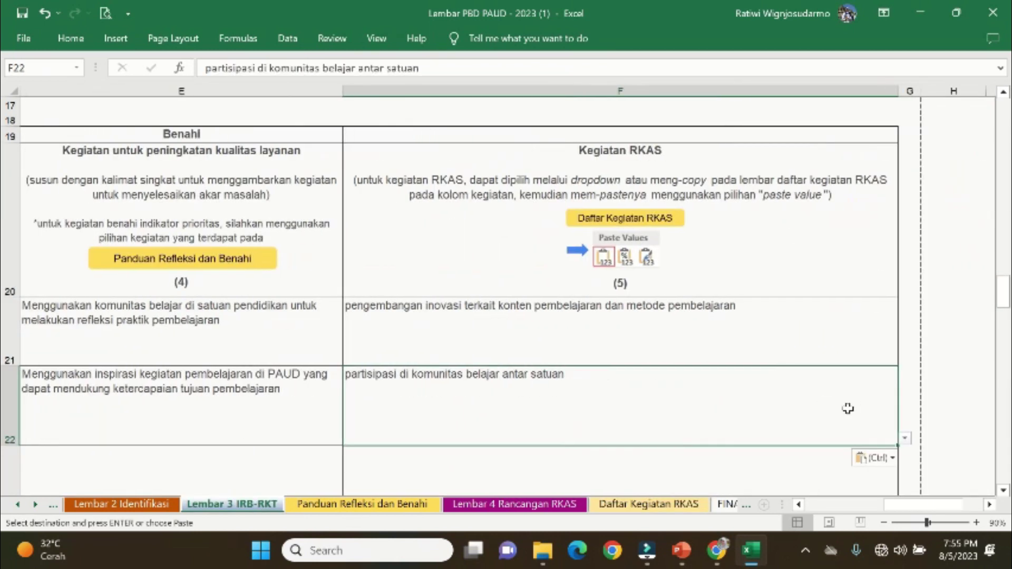
Set row 3's Identifikasi in Tabel 4 to D.3 Muatan Pembelajaran yang Sesuai Kurikulum yang digunakan (membangun kemampuan fondasi).
left_click_drag(904, 515, 826, 518)
left_click(238, 467)
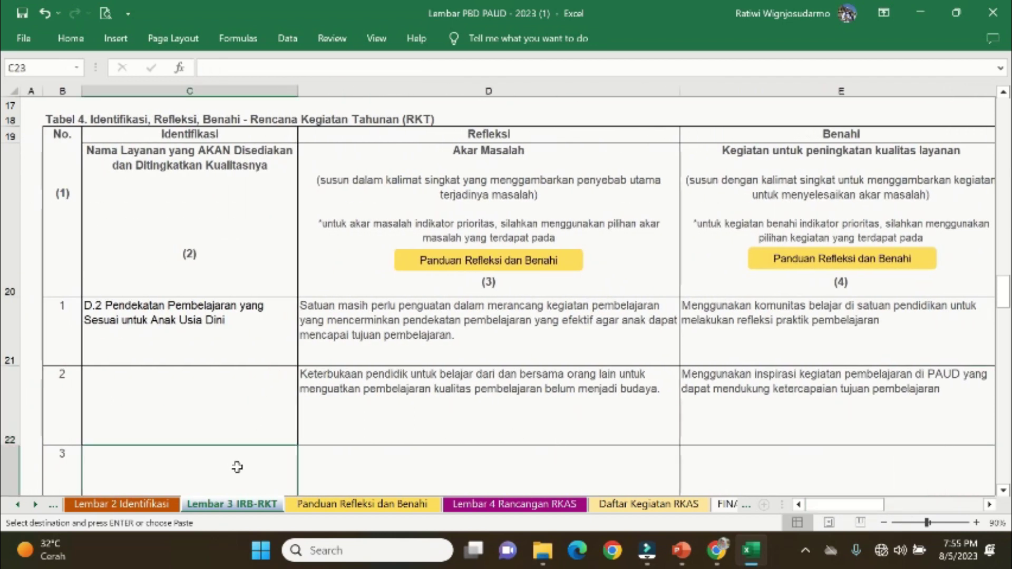
left_click(1004, 490)
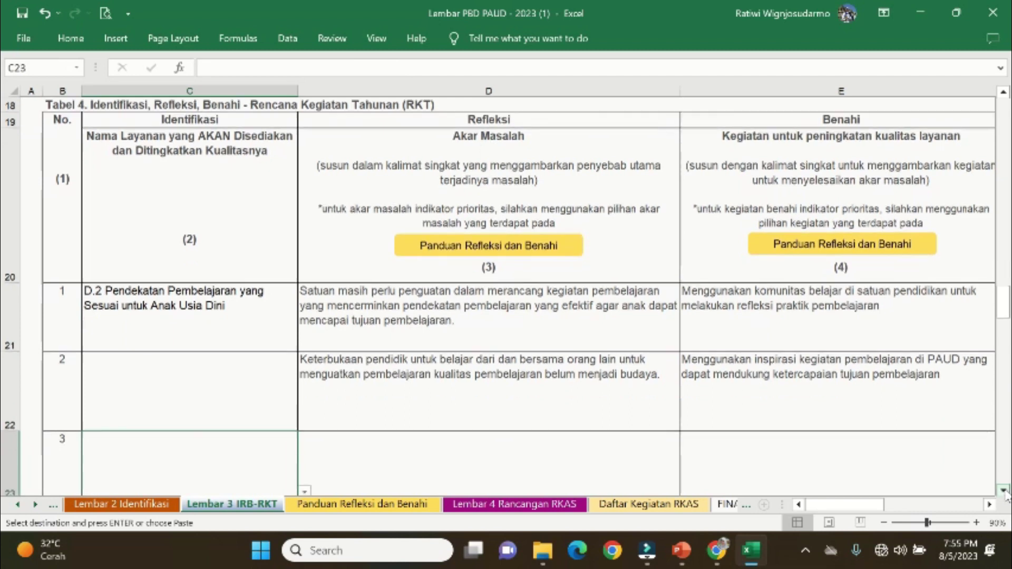
left_click(1003, 490)
left_click(1004, 490)
left_click(1003, 491)
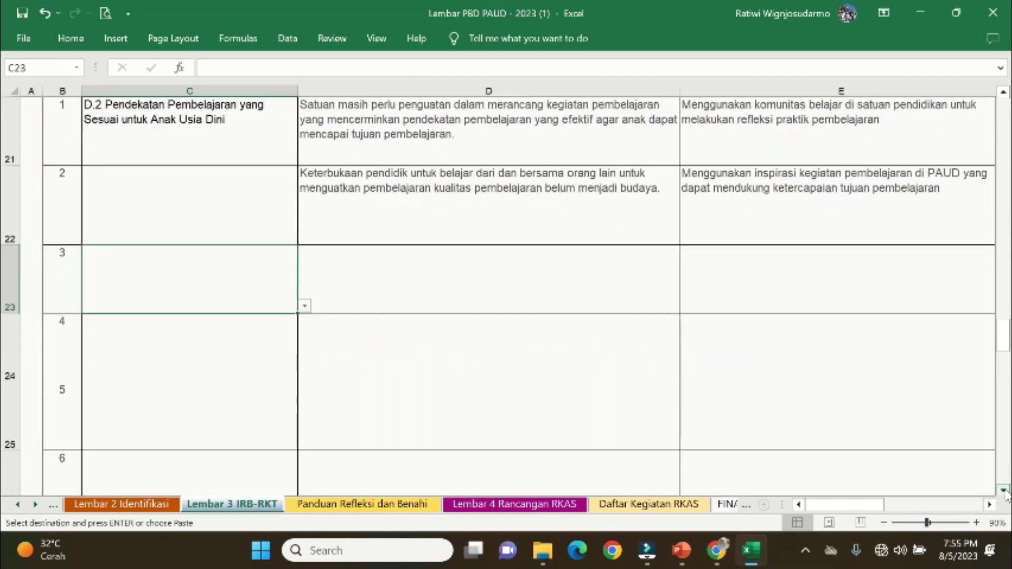
left_click(305, 306)
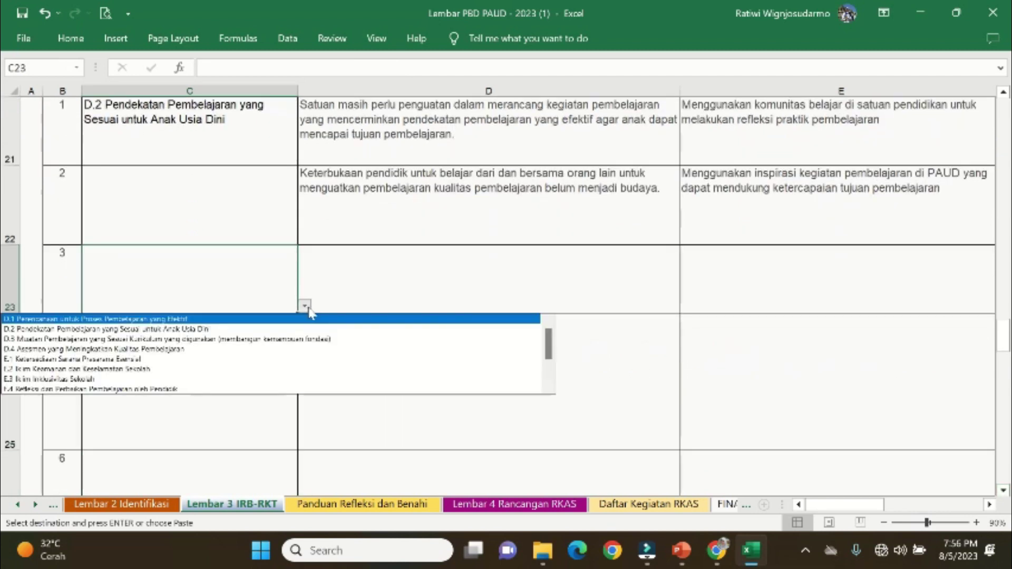
left_click(242, 344)
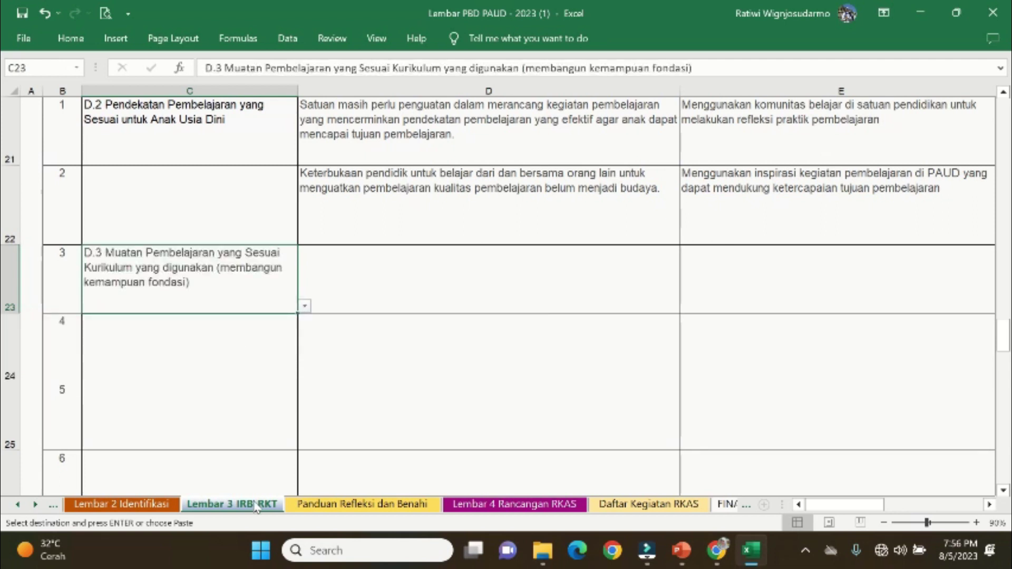
Examine the D.3 and remaining priority indicator guides in Panduan Refleksi dan Benahi, and return to Tabel 4 on Lembar 3.
left_click(382, 505)
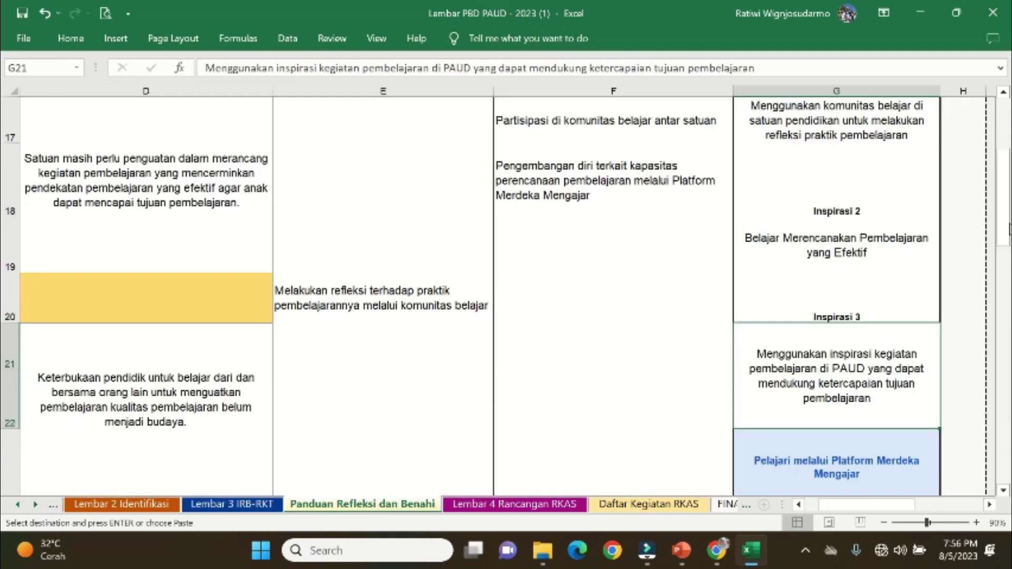
left_click_drag(1007, 211, 1007, 223)
left_click_drag(855, 508, 834, 509)
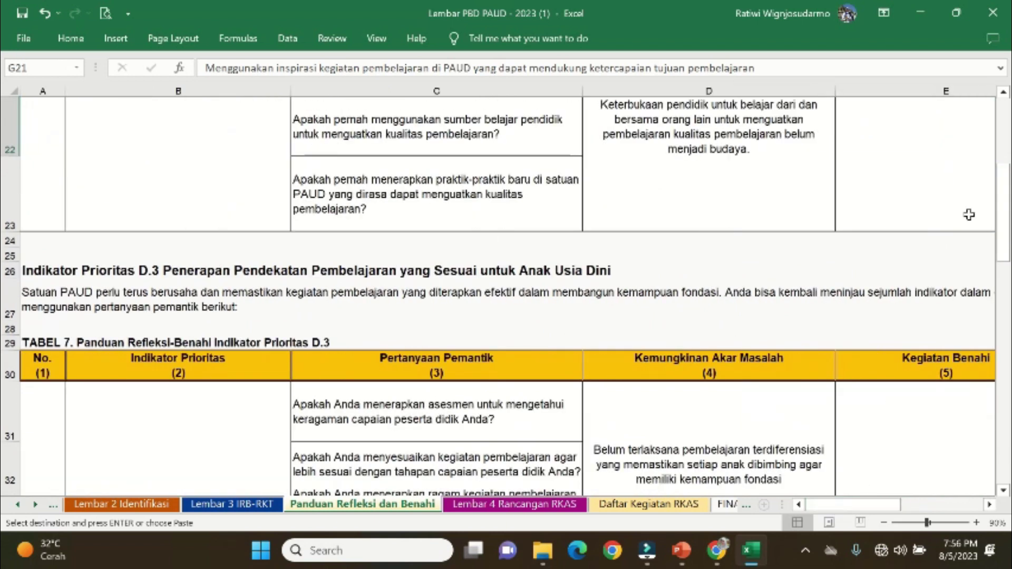
left_click_drag(1008, 190, 1007, 194)
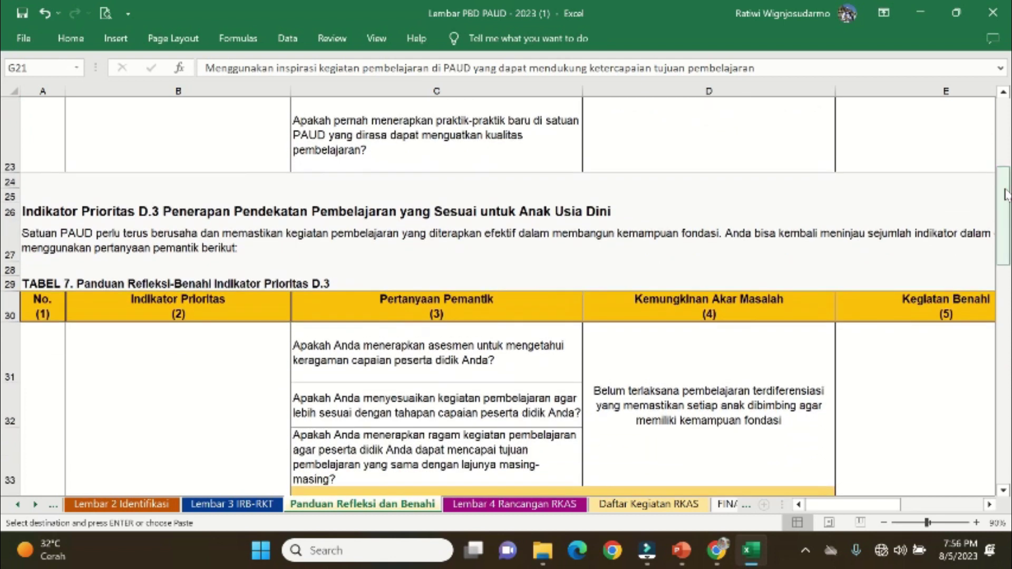
left_click_drag(1007, 194, 1008, 285)
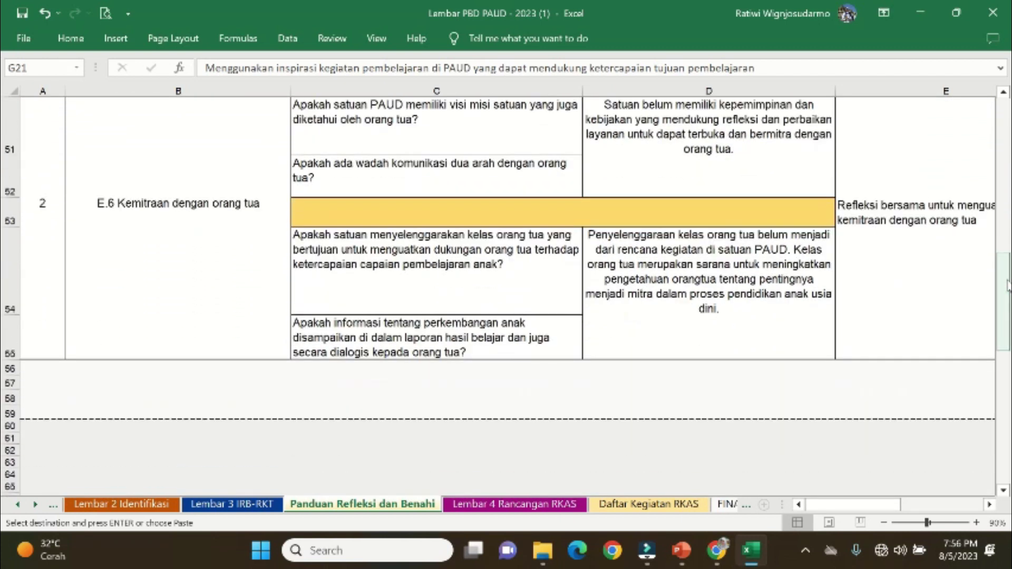
left_click(240, 504)
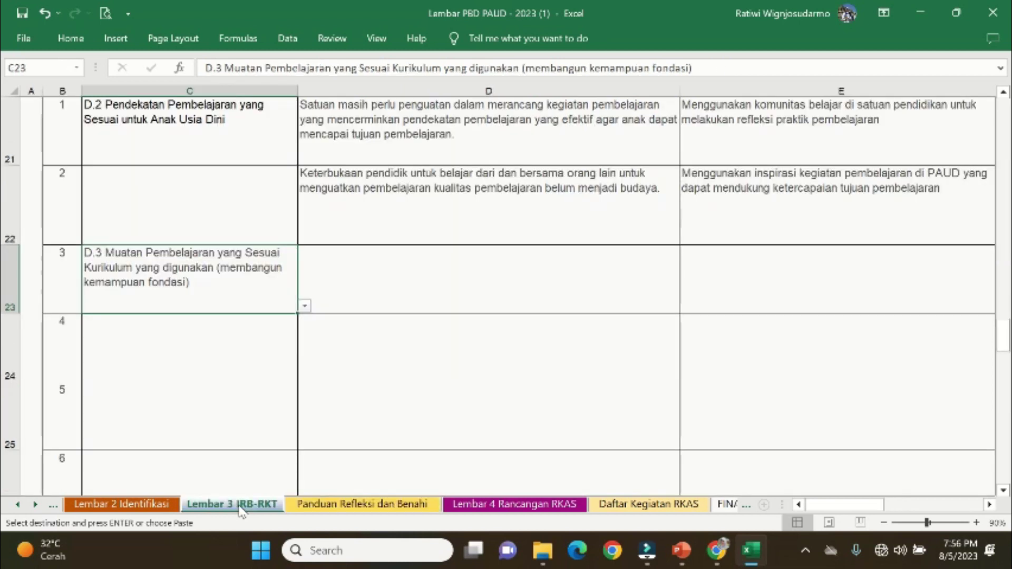
left_click_drag(1008, 342, 1004, 305)
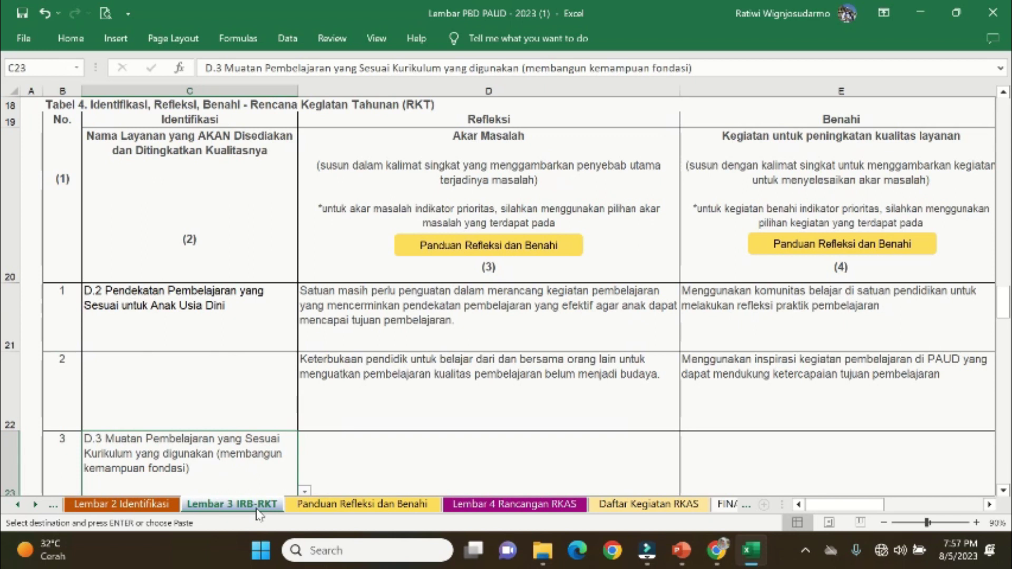
Copy rows 1 and 2 of the Benahi activities and Kegiatan RKAS from Lembar 3 into Tabel 5 on Lembar 4, starting at C23.
left_click(522, 504)
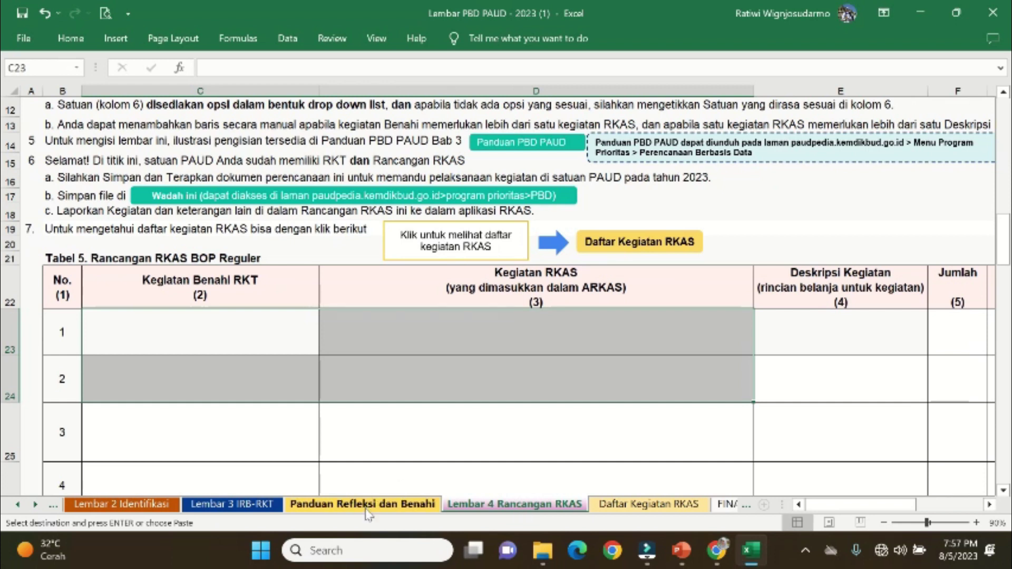
left_click(224, 507)
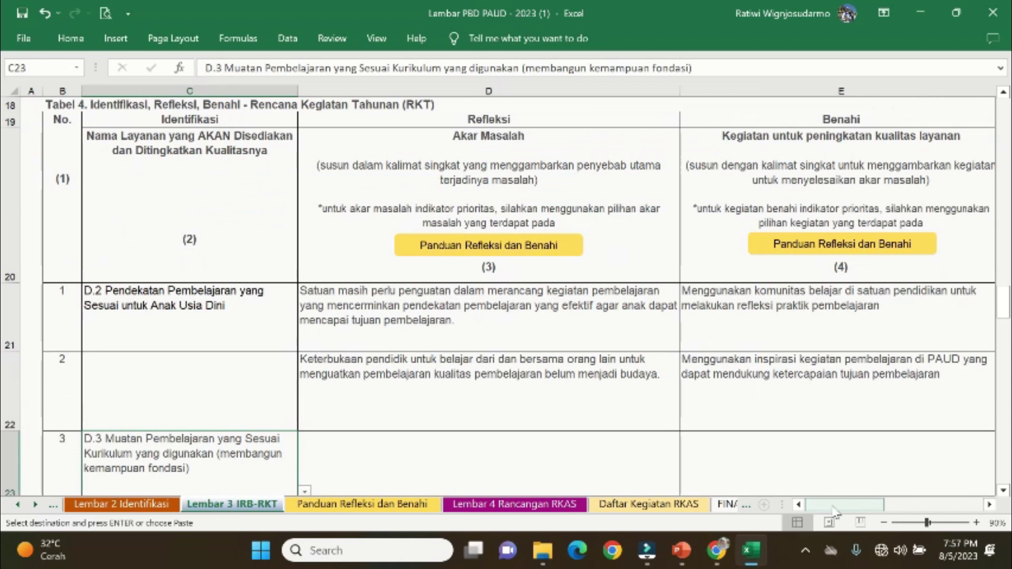
left_click_drag(833, 507, 923, 511)
left_click(235, 328)
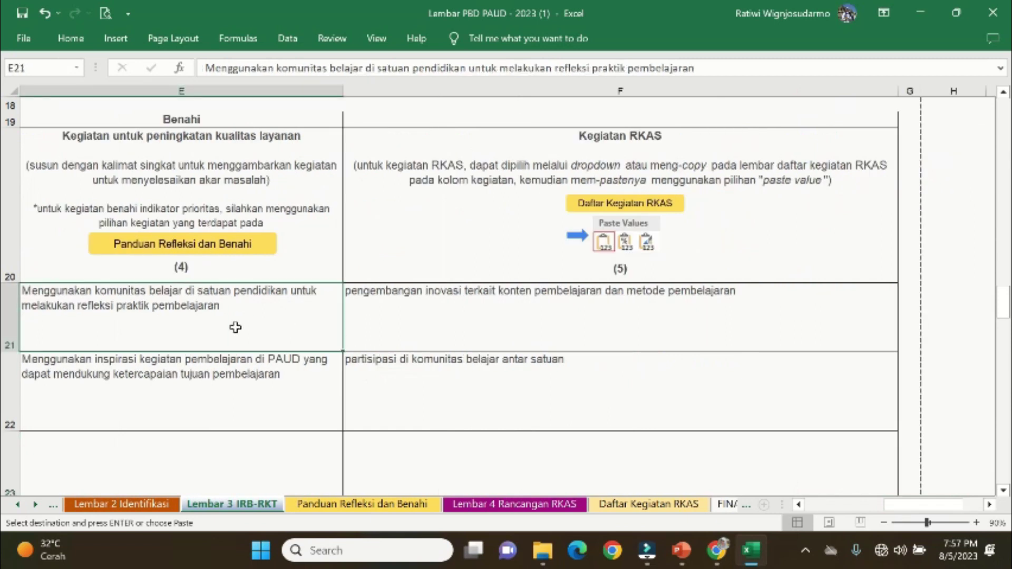
key("shift+Down")
key("shift+Right")
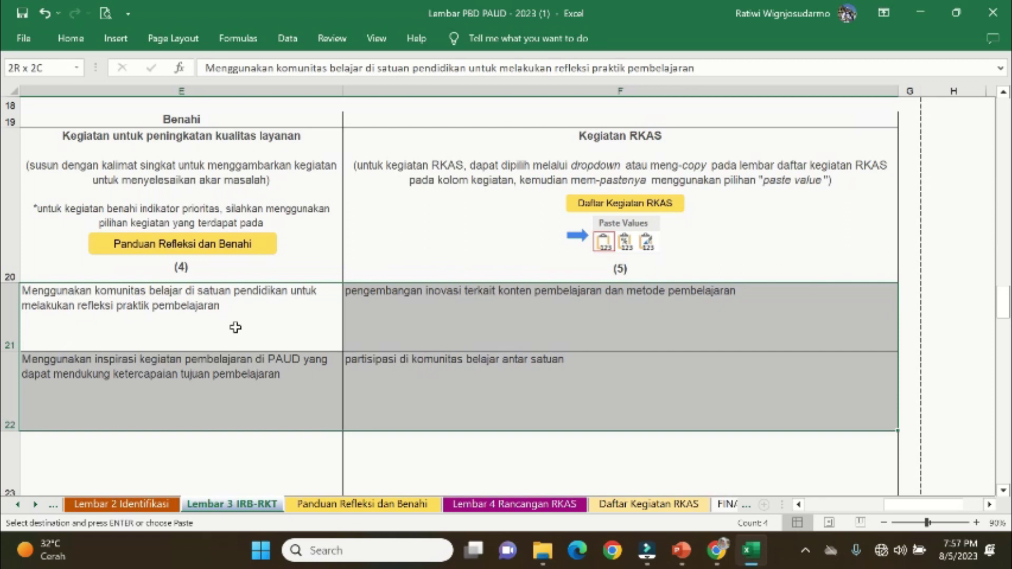
key("ctrl+c")
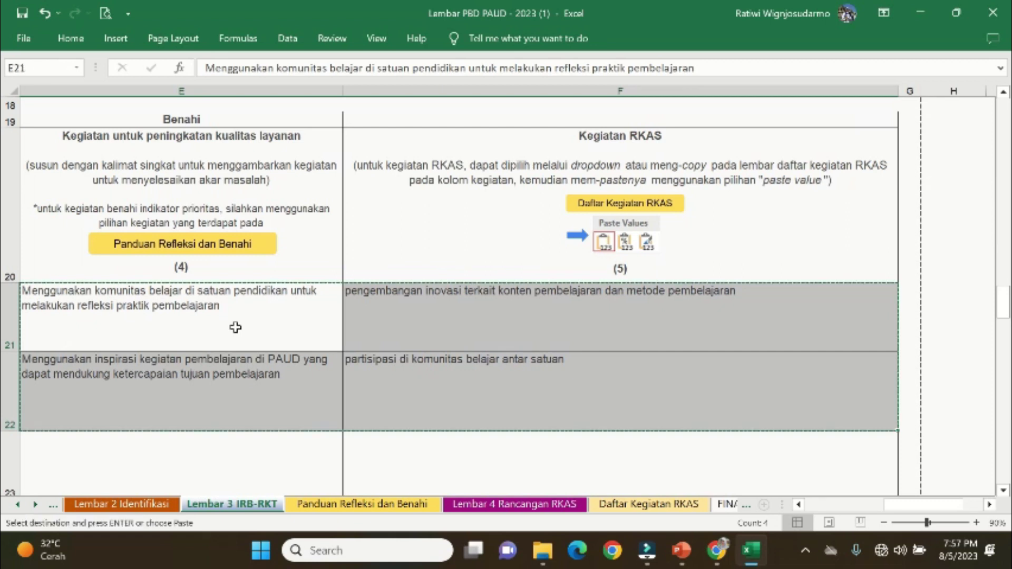
left_click(512, 508)
left_click(129, 331)
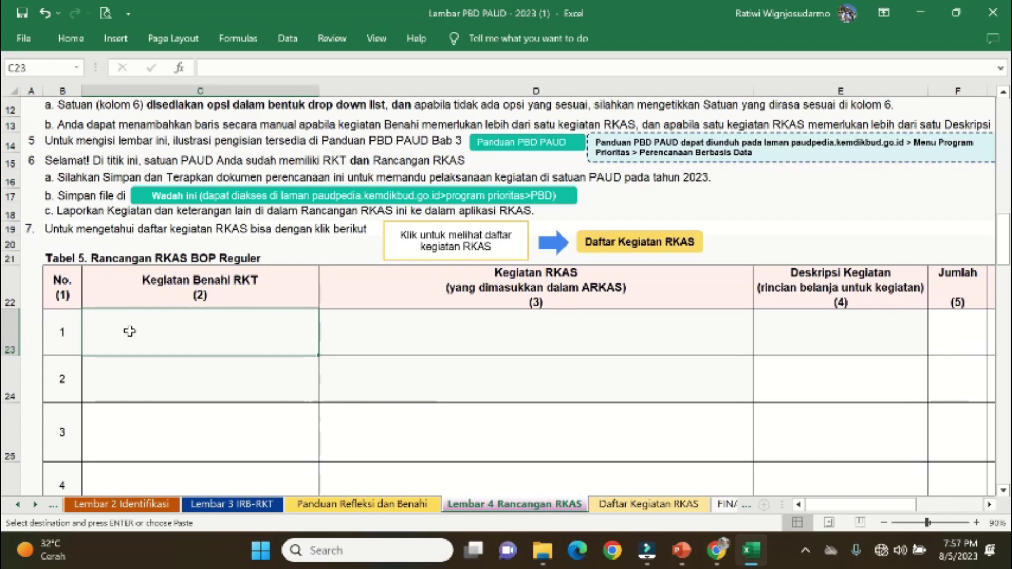
key("ctrl+v")
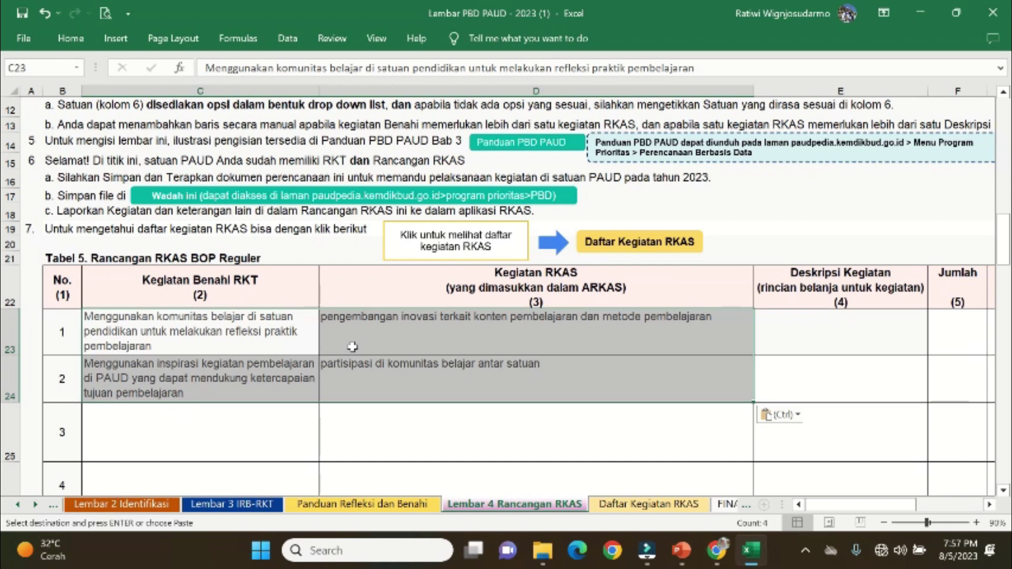
left_click(423, 442)
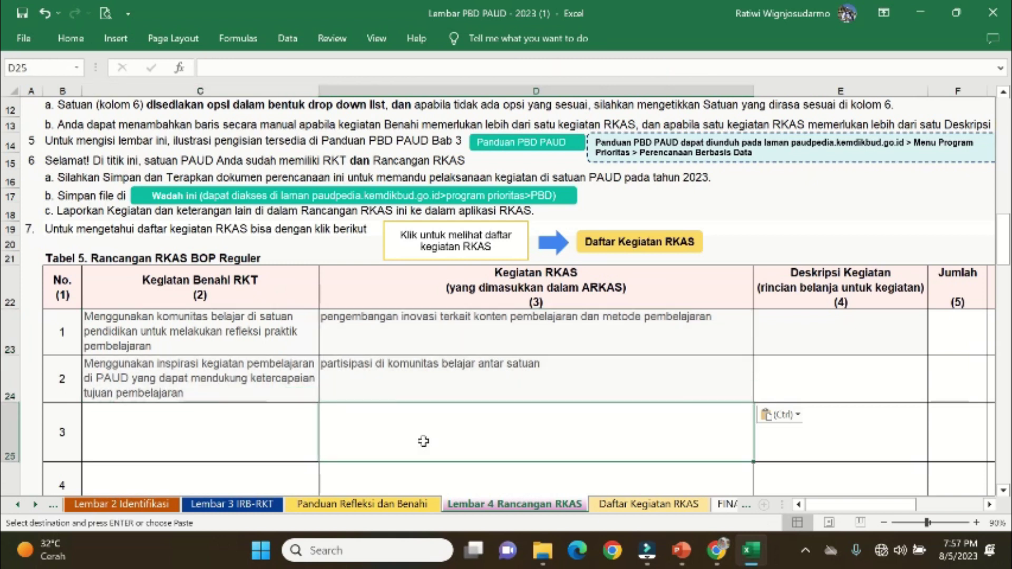
Enter "Konsumsi kegiatan diskusi internal 4 guru" as row 1's Deskripsi Kegiatan in Tabel 5.
left_click(801, 330)
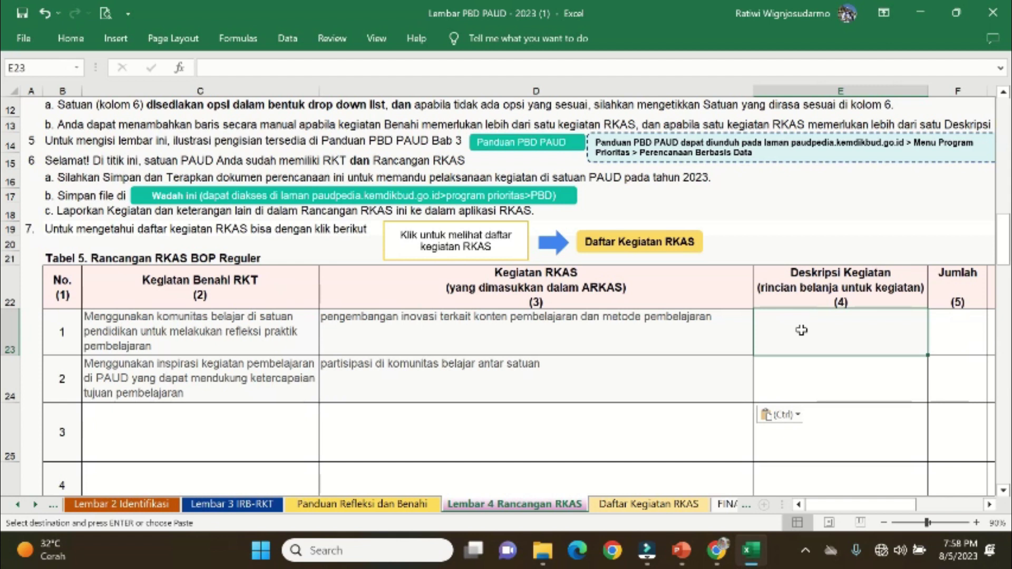
type("Konsumsi kegiatan diskusi internal")
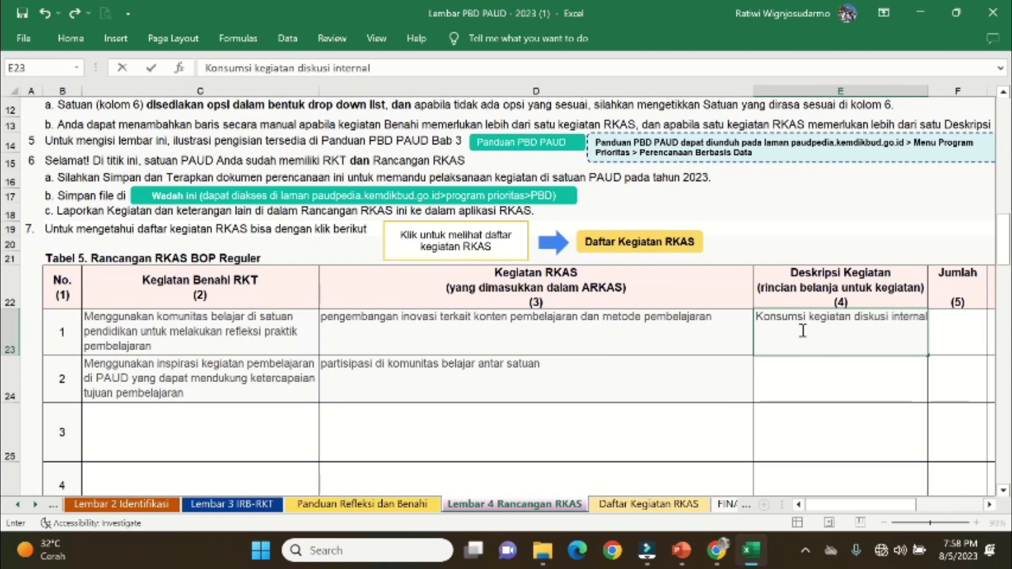
scroll(803, 331, "right", 2)
type("4 guru")
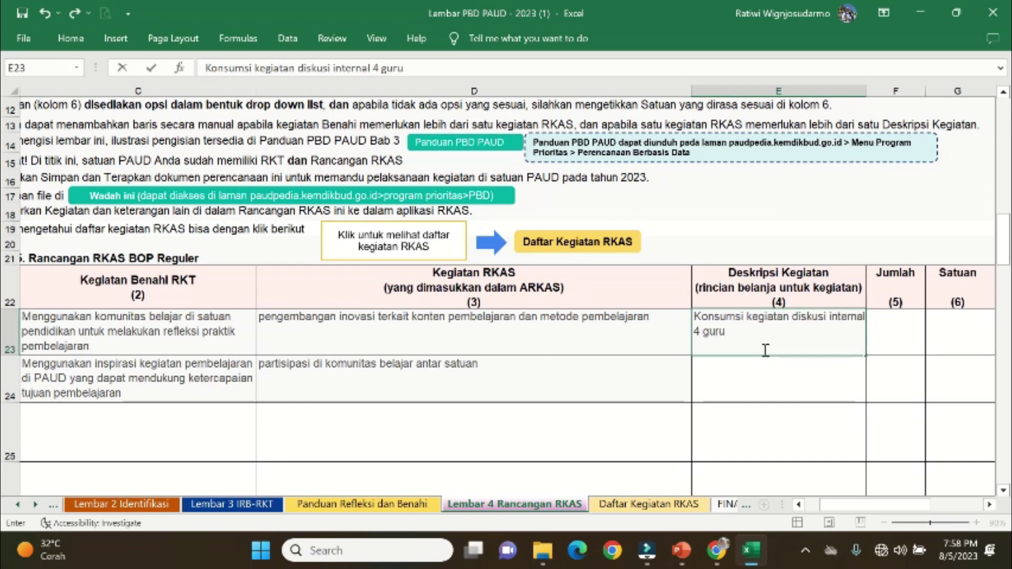
Fill row 1 of Tabel 5 with Jumlah 6, Satuan "kali" and Harga Satuan 200000.
left_click(908, 335)
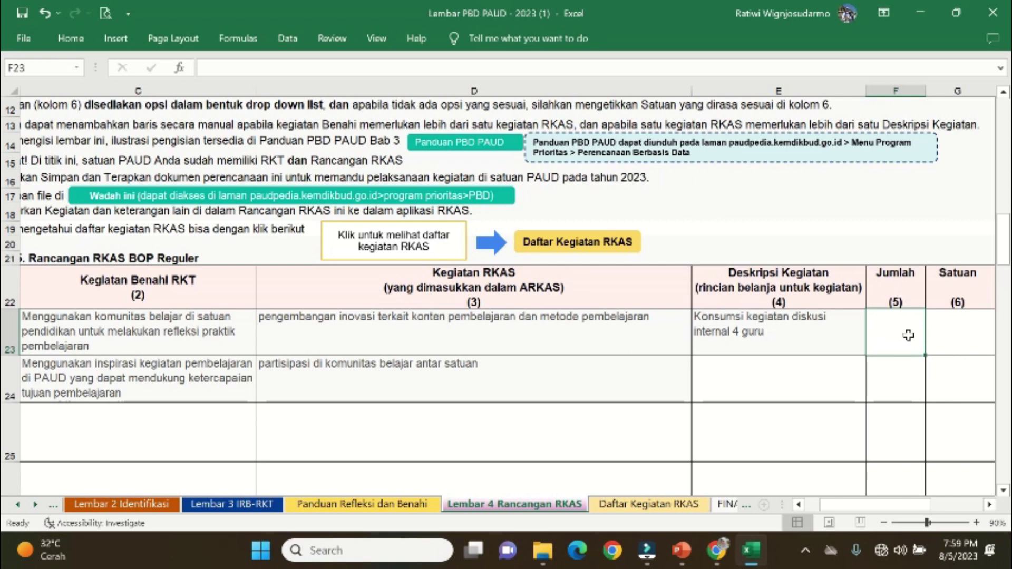
type("6")
key("Tab")
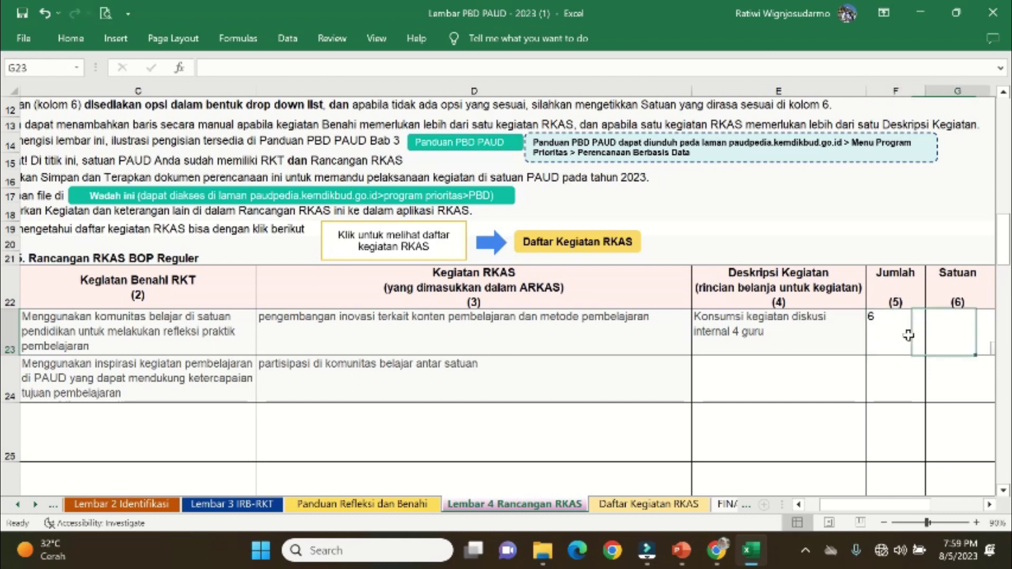
type("kali")
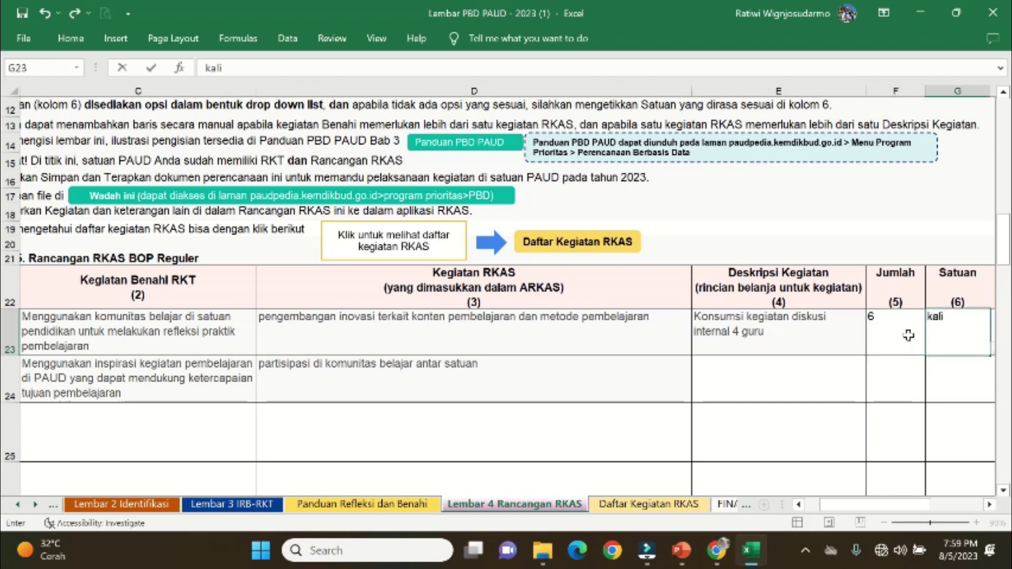
left_click_drag(845, 508, 857, 508)
left_click(793, 333)
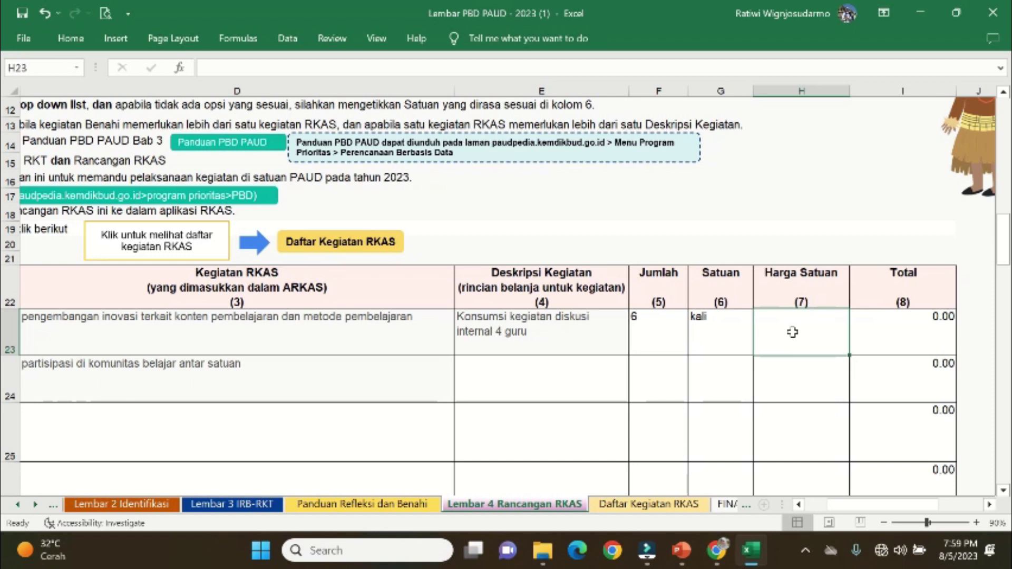
type("200000")
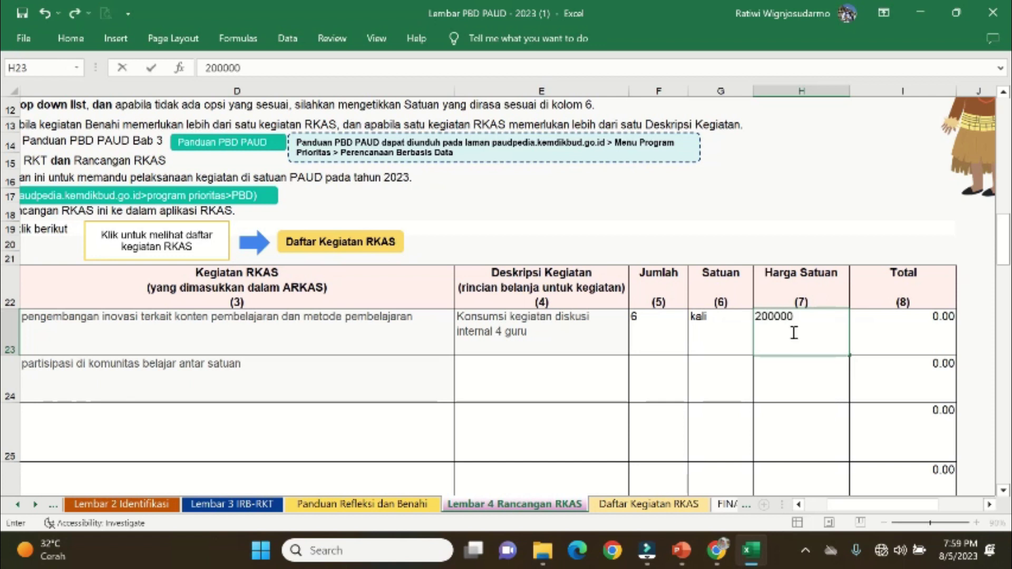
left_click(793, 382)
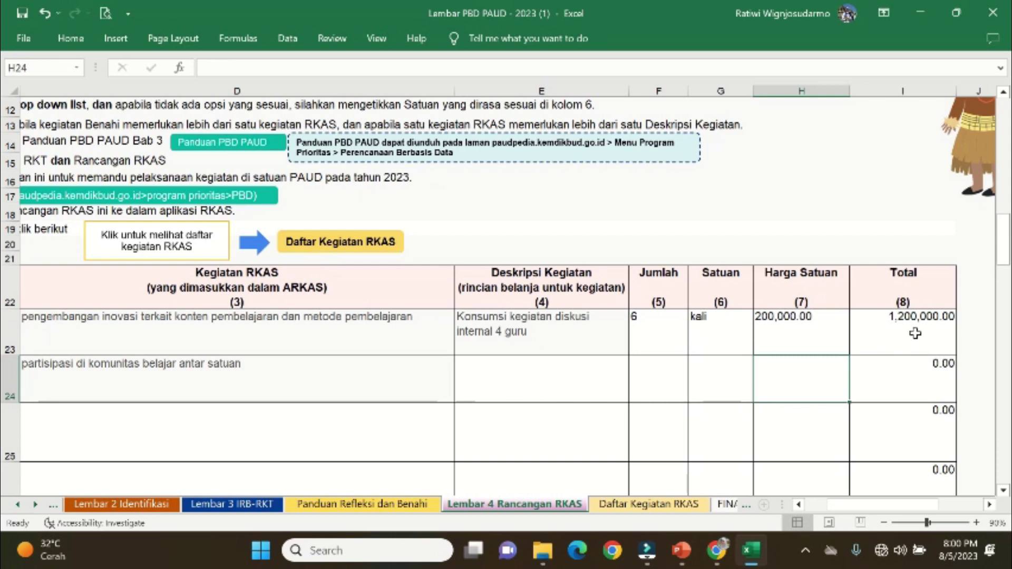
Enter "Konsumsi kegiatan pertemuan gugus 4 guru" as row 2's Deskripsi Kegiatan in Tabel 5.
left_click_drag(862, 507, 850, 510)
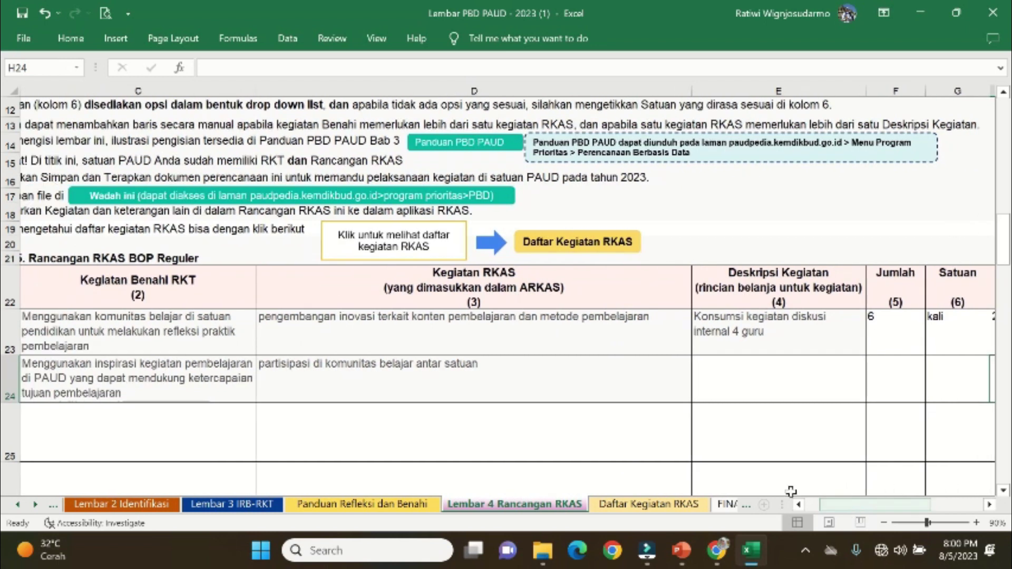
left_click(745, 372)
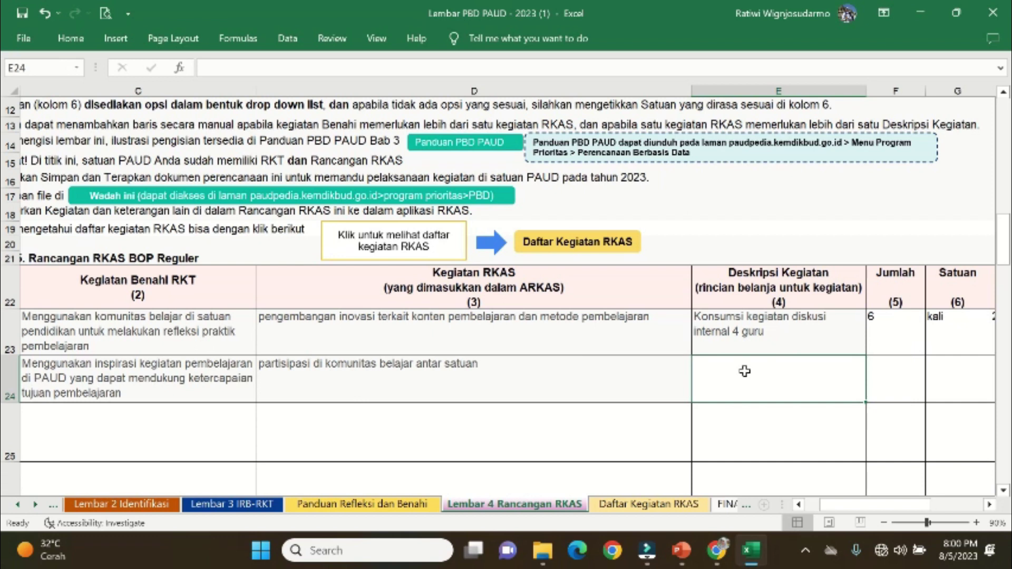
type("Konso")
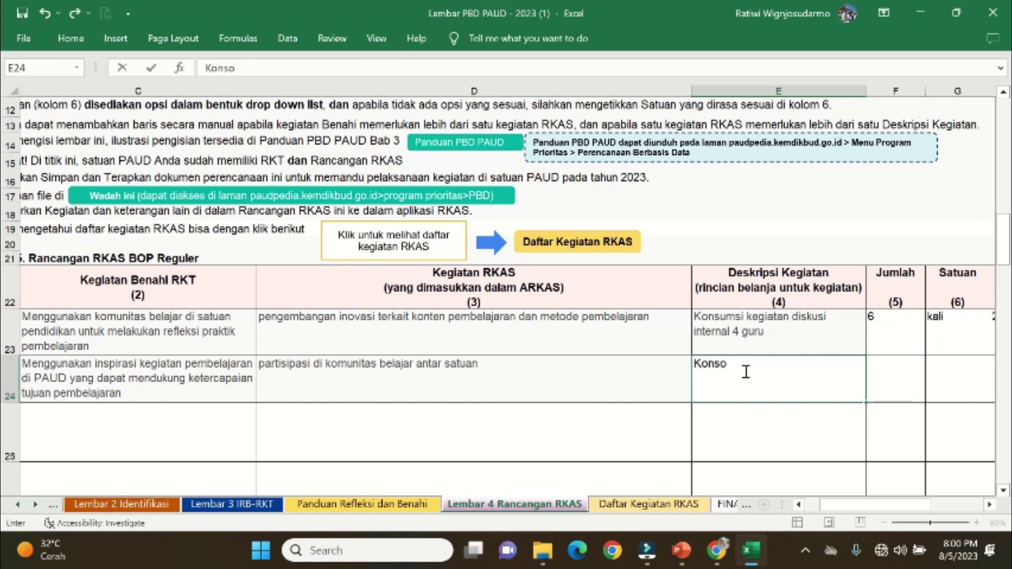
key("BackSpace")
type("umsi keg")
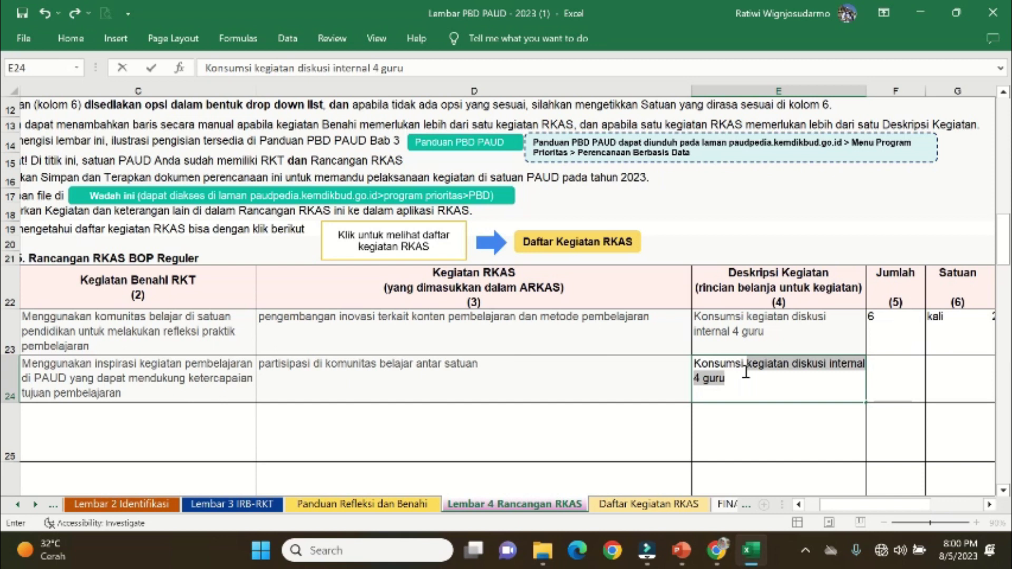
type("iatan pertem")
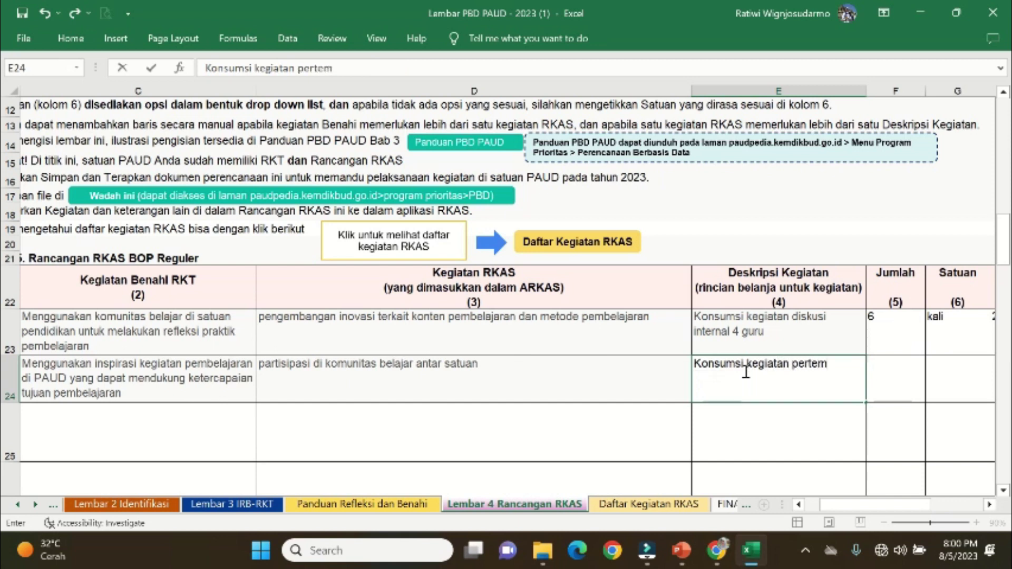
type("uan gugus")
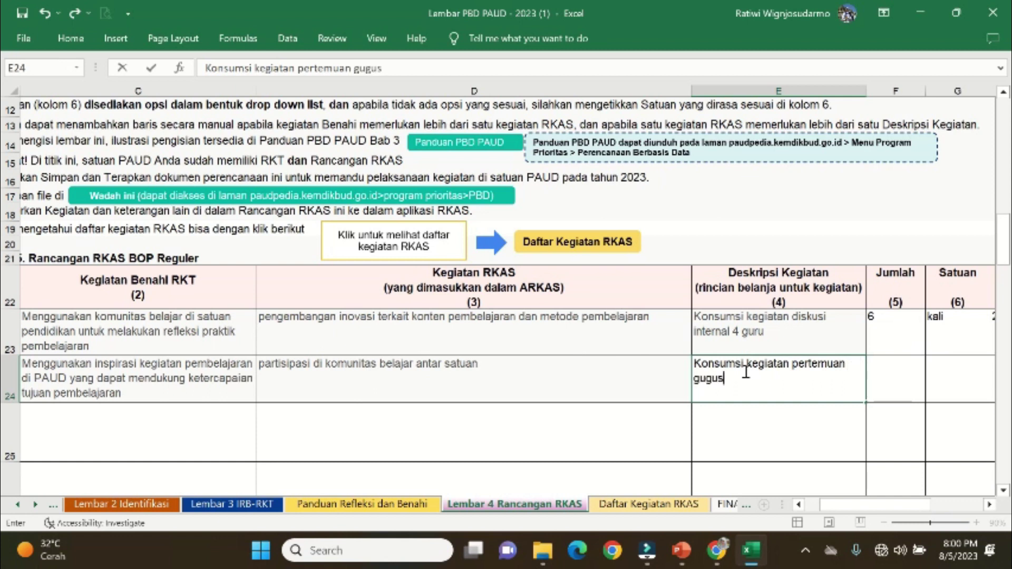
type(" 4 guru")
Fill row 2 of Tabel 5 with Jumlah 12, Satuan "bulan" and Harga Satuan 200000.
left_click(896, 382)
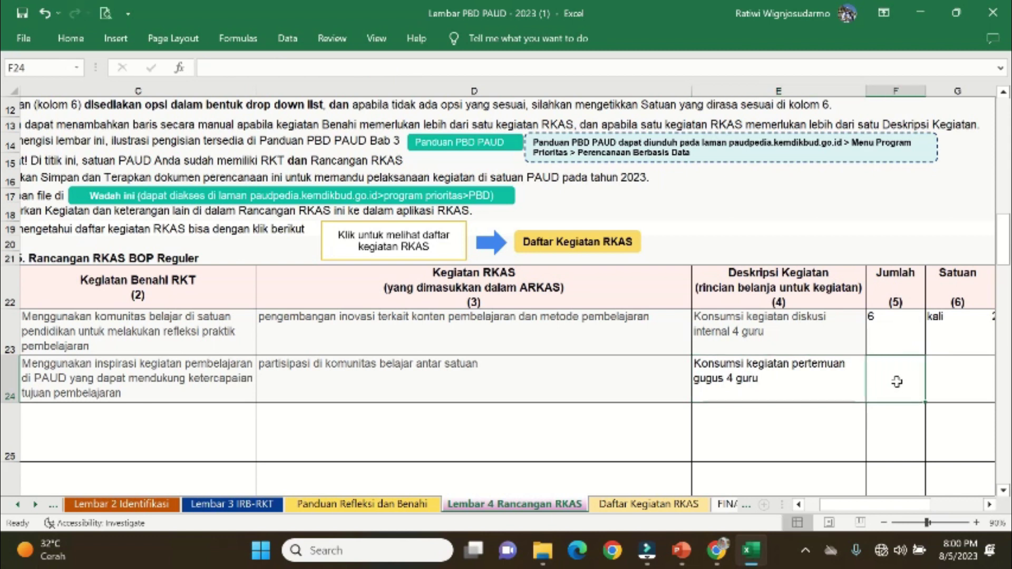
type("12")
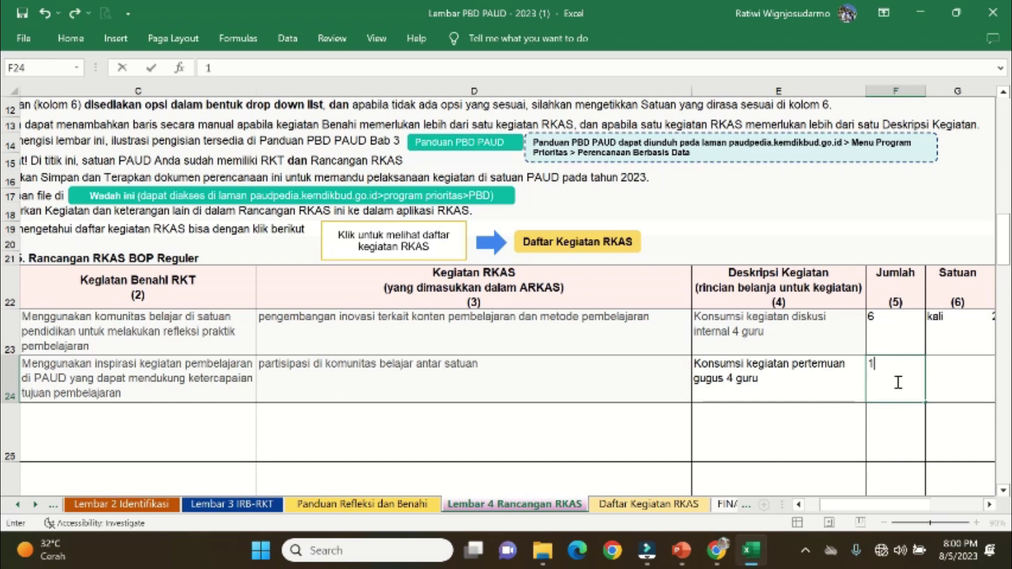
key("Tab")
type("bulan")
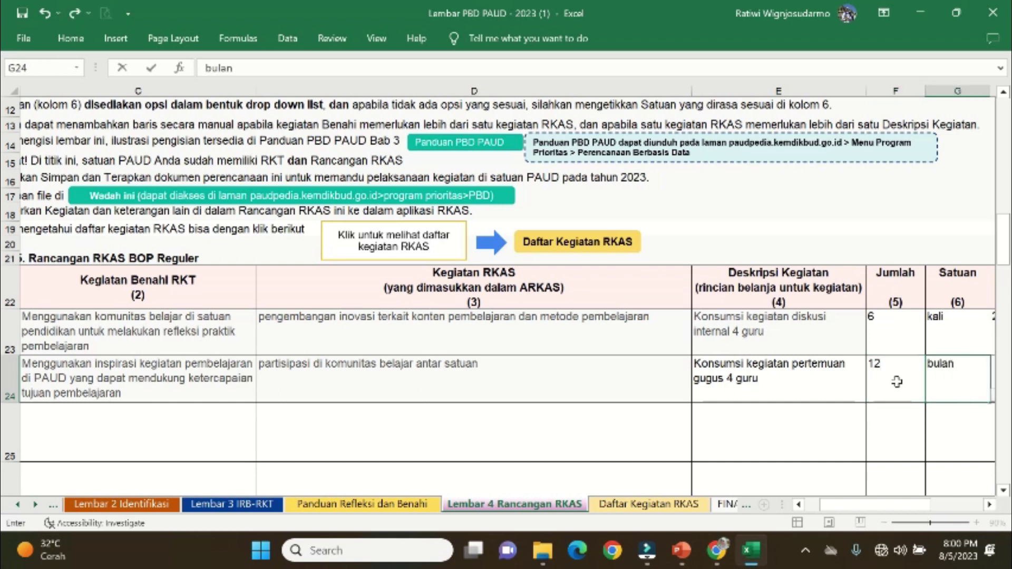
key("Tab")
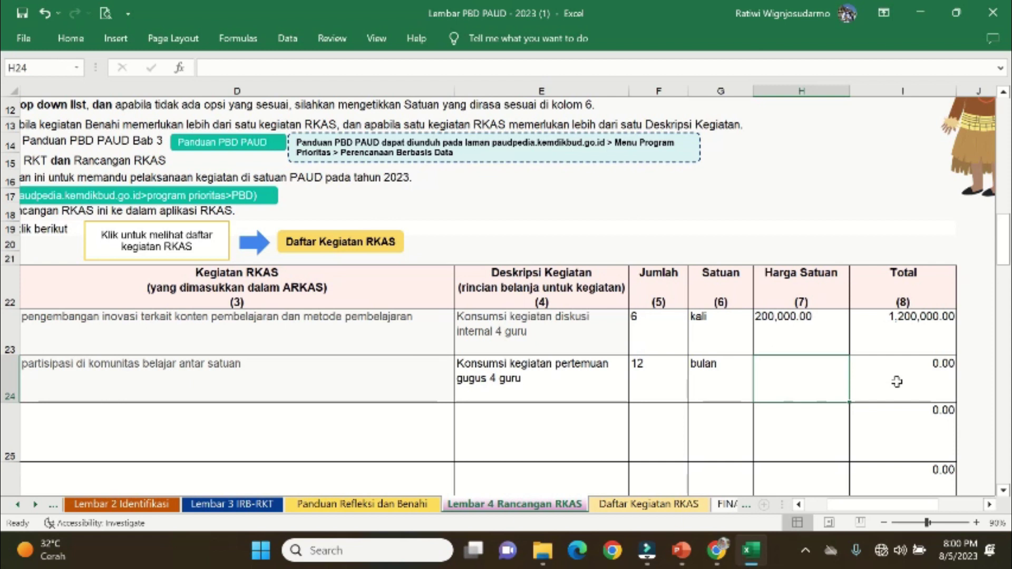
type("200000")
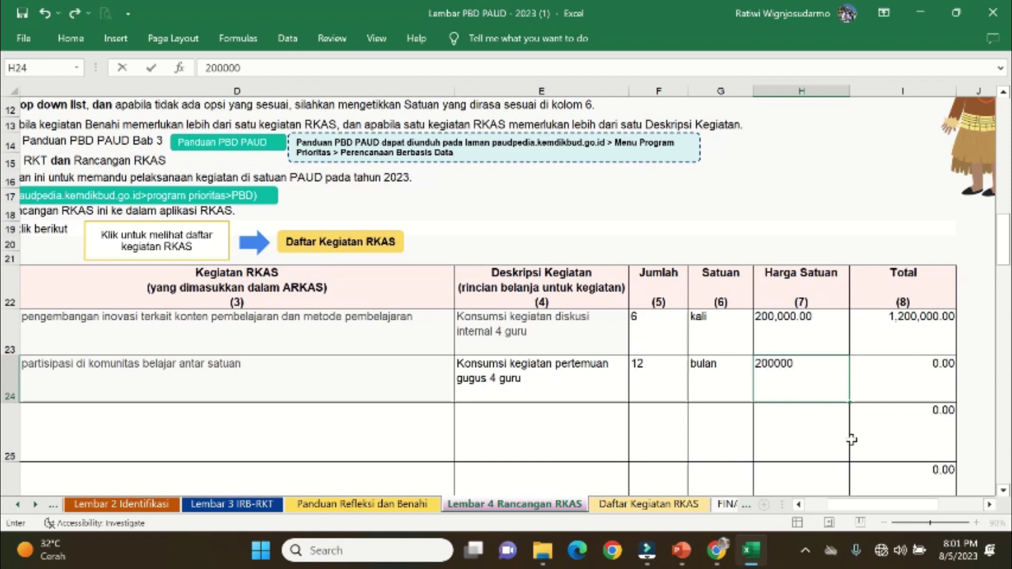
left_click(808, 449)
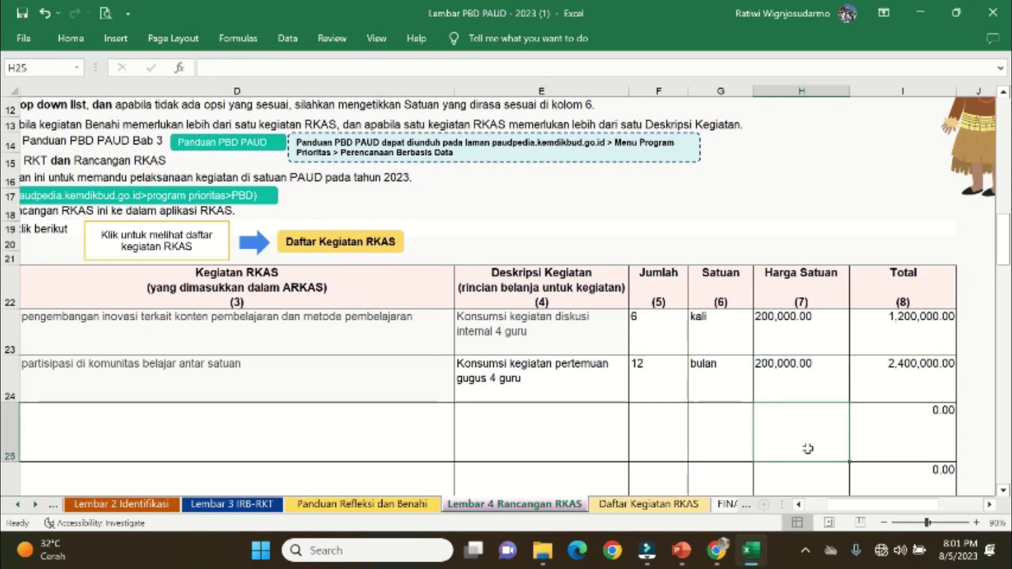